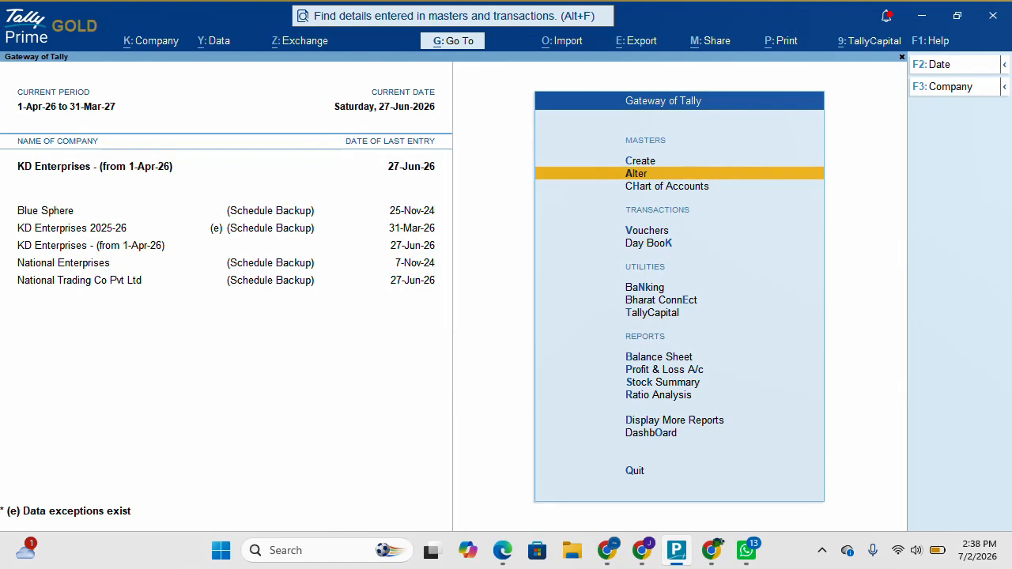
# View the base currency details in the alteration form of the company KD Enterprises - (from 1-Apr-26), and leave it without saving.
pyautogui.click(157, 44)
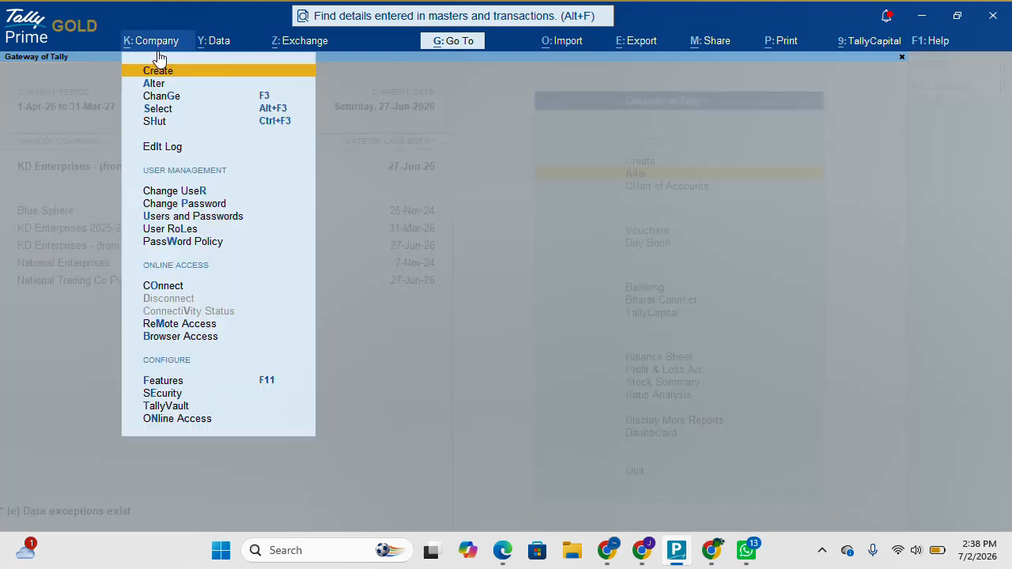
pyautogui.click(154, 84)
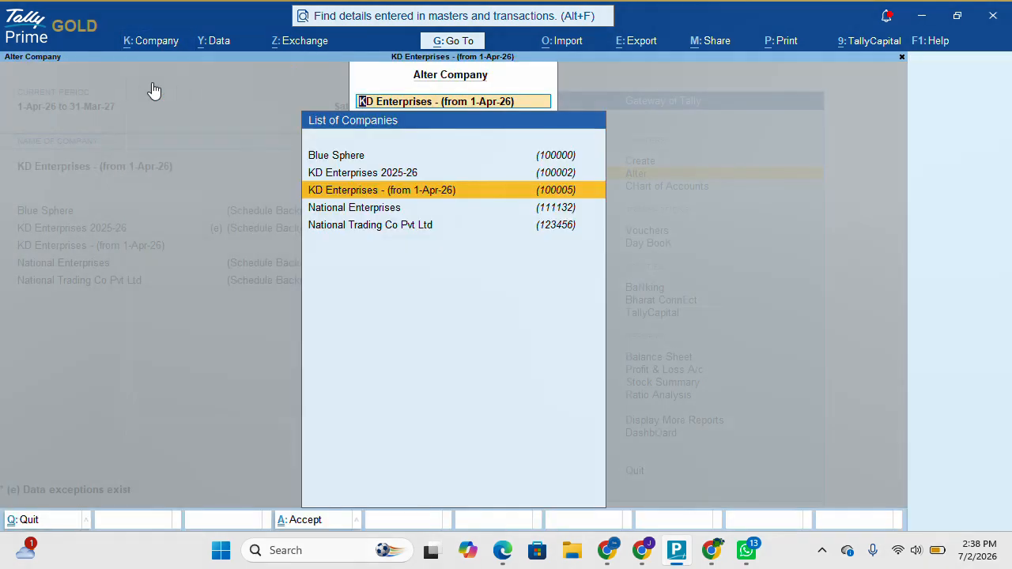
pyautogui.press('Return')
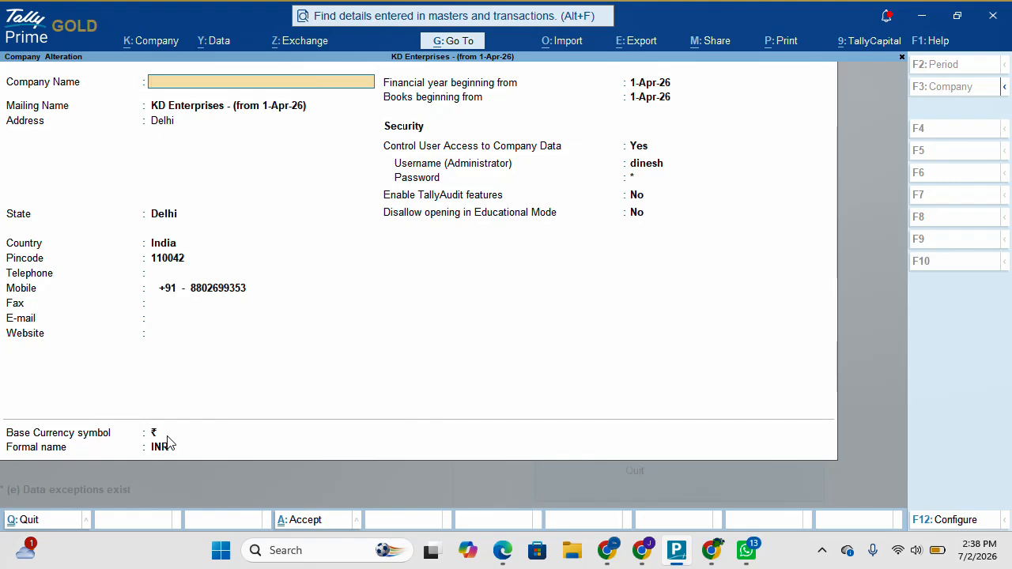
pyautogui.press('Escape')
pyautogui.press('y')
pyautogui.press('Escape')
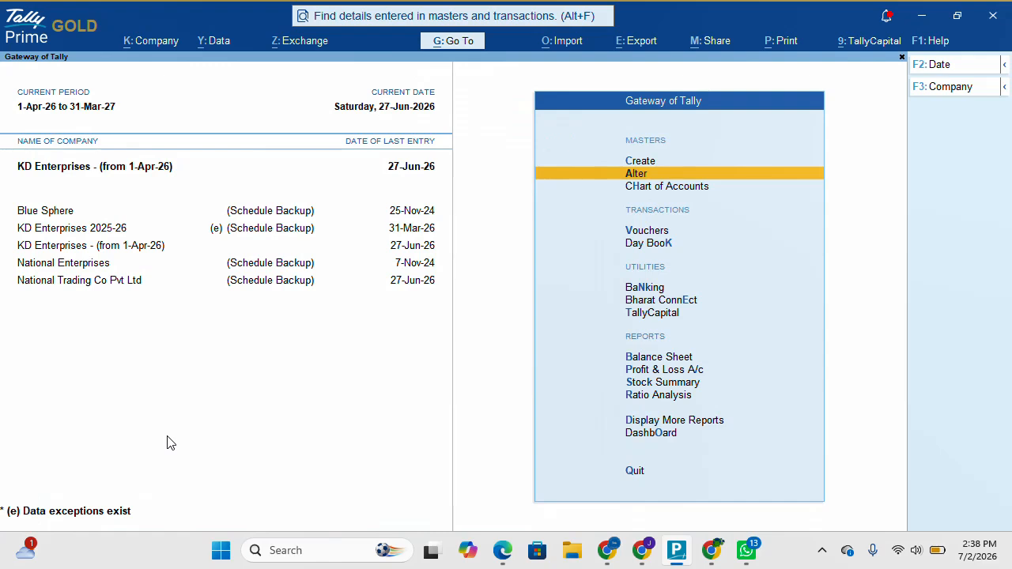
# Open the list of masters for creation and expand it to show more master types.
pyautogui.press('Up')
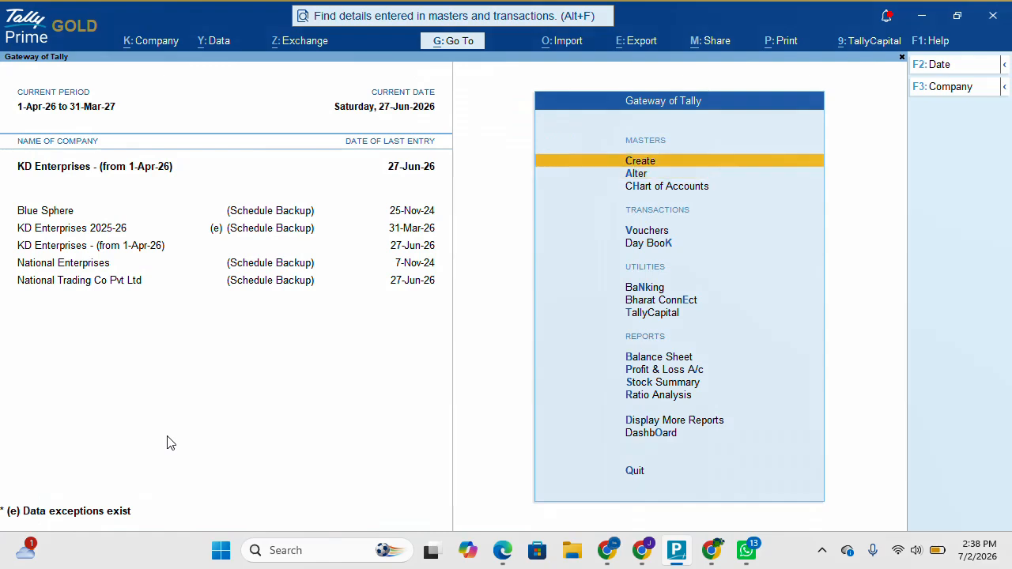
pyautogui.press('Return')
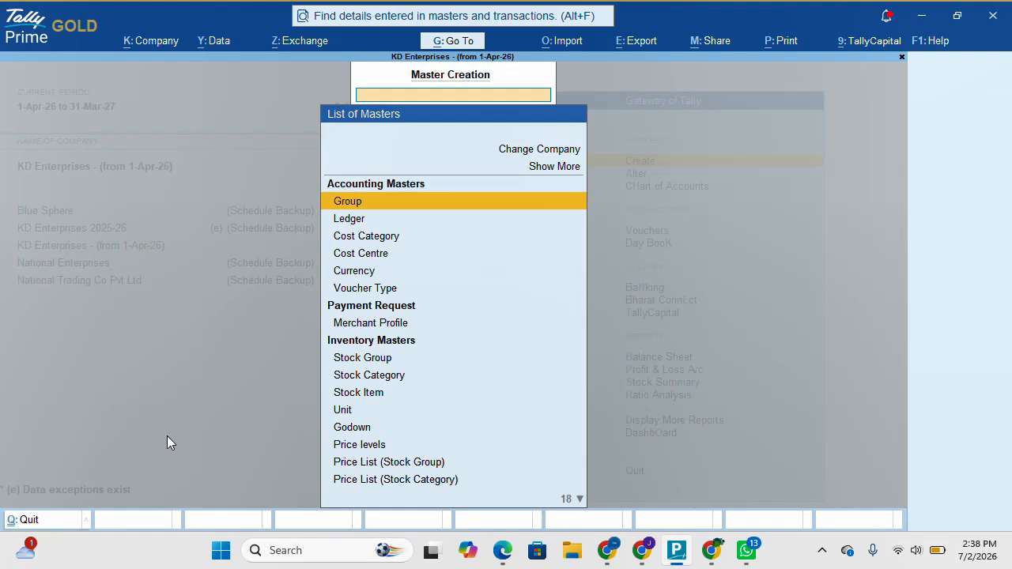
pyautogui.press('Down')
pyautogui.press('Down')
pyautogui.press('Down')
pyautogui.press('Down')
pyautogui.press('Down')
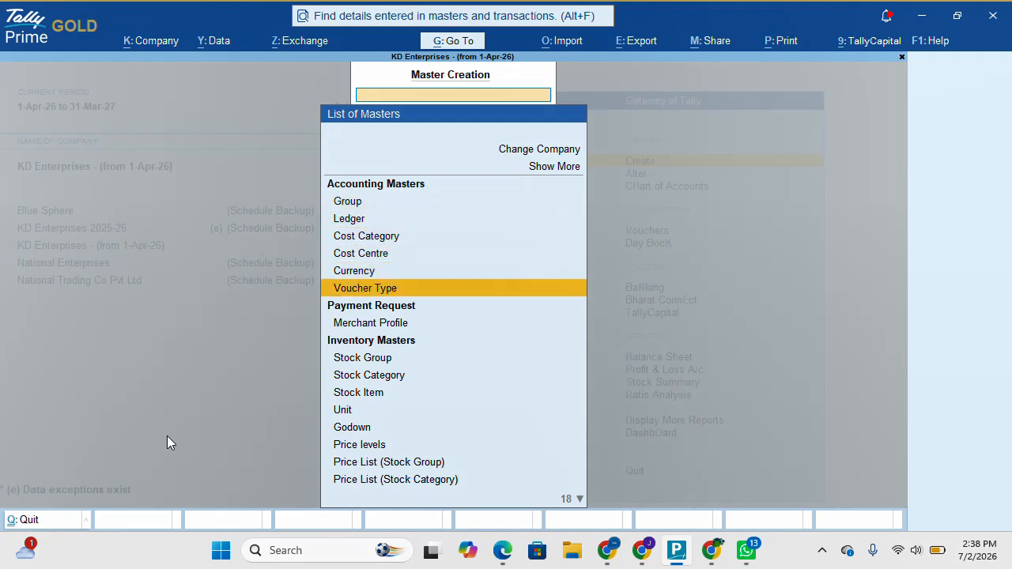
pyautogui.press('Up')
pyautogui.press('Up')
pyautogui.press('Up')
pyautogui.press('Up')
pyautogui.press('Up')
pyautogui.press('Up')
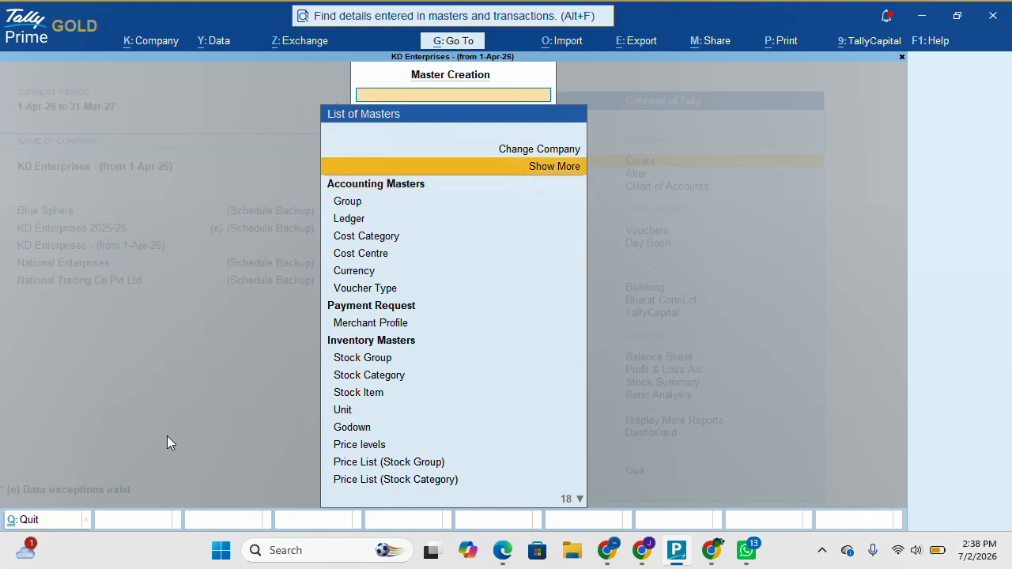
pyautogui.press('Return')
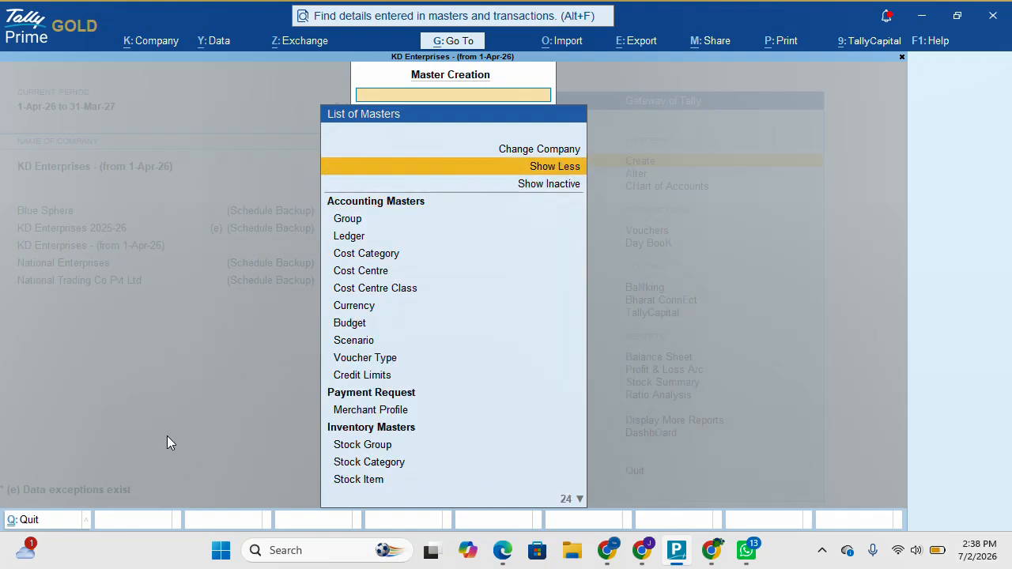
# Start creating a new Currency master instead of altering the existing one.
pyautogui.press('Down')
pyautogui.press('Down')
pyautogui.press('Down')
pyautogui.press('Down')
pyautogui.press('Down')
pyautogui.press('Down')
pyautogui.press('Down')
pyautogui.press('Down')
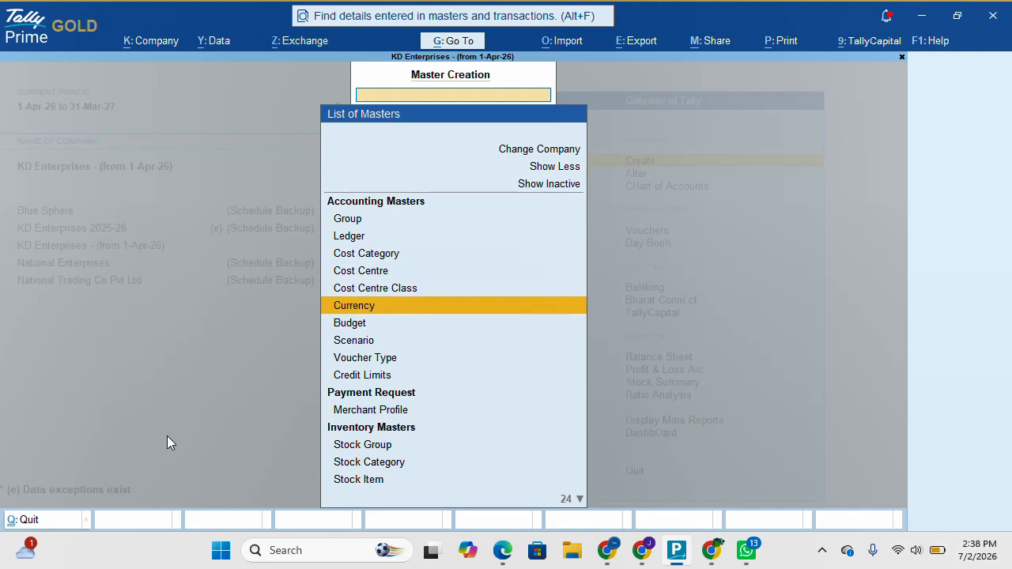
pyautogui.press('Return')
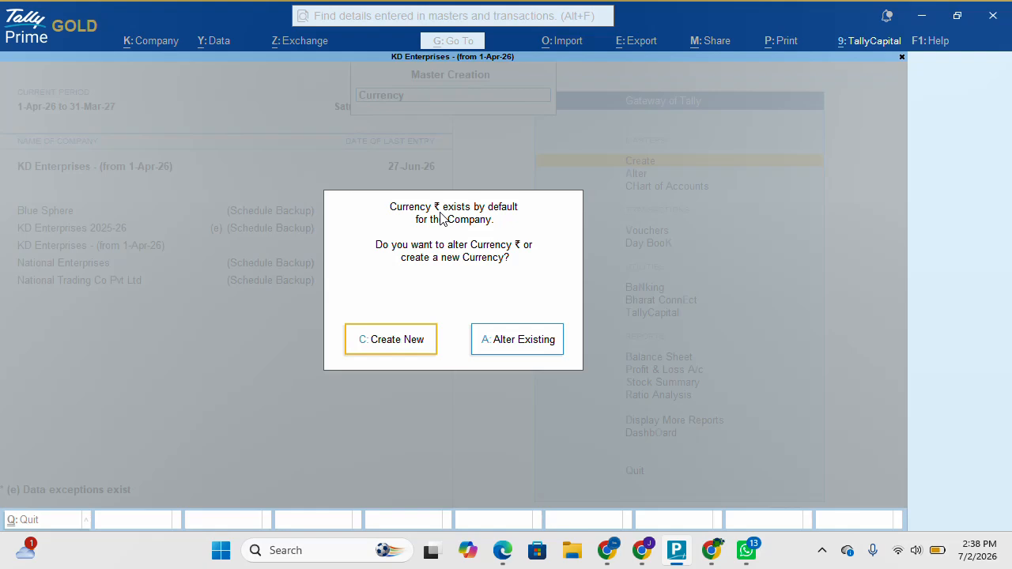
pyautogui.click(413, 345)
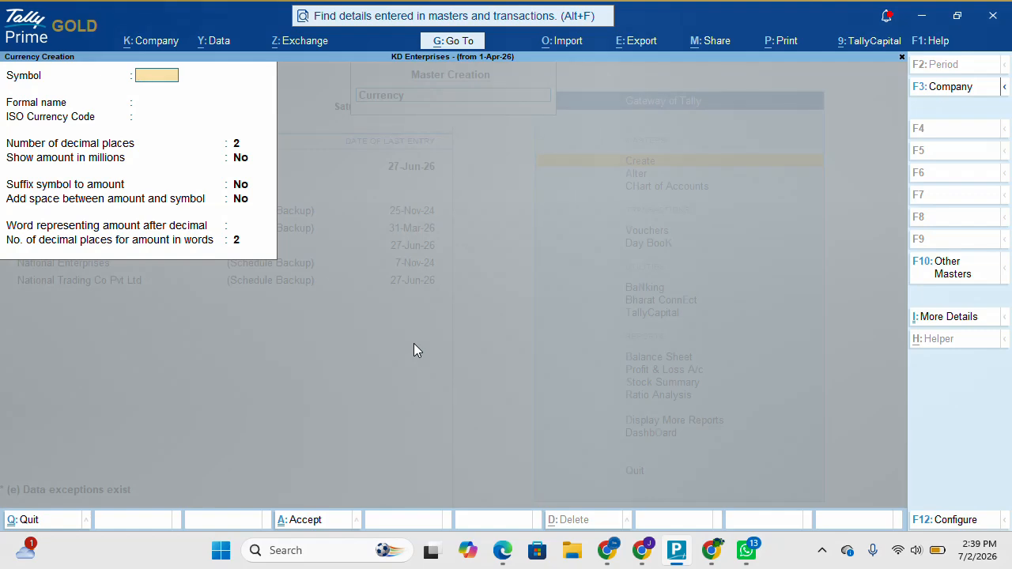
# Enter $ as the currency symbol, Dollar as the formal name and USD as the ISO currency code.
pyautogui.write('$')
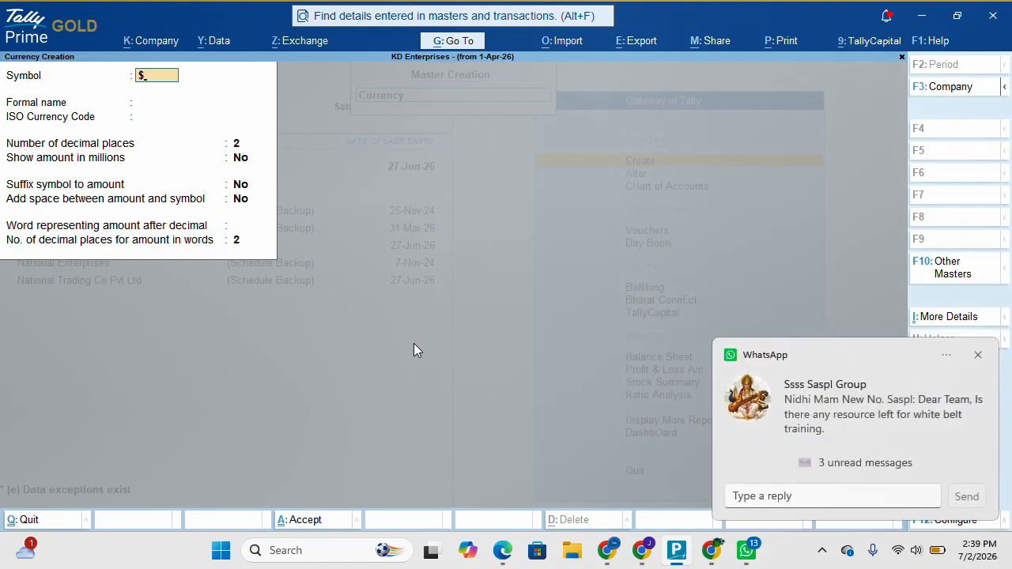
pyautogui.click(977, 355)
pyautogui.click(163, 75)
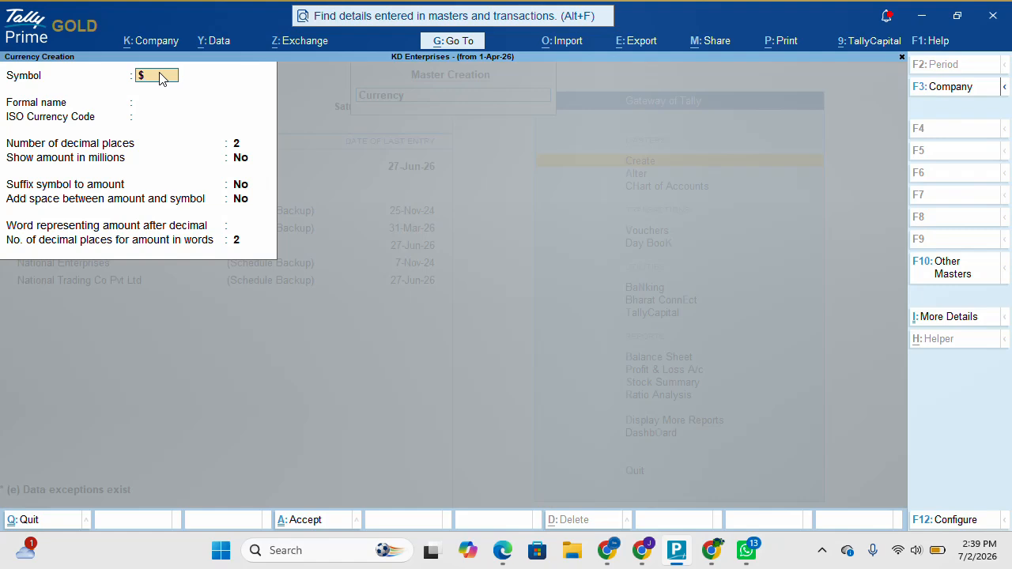
pyautogui.press('BackSpace')
pyautogui.write('$')
pyautogui.press('Return')
pyautogui.write('Dollar')
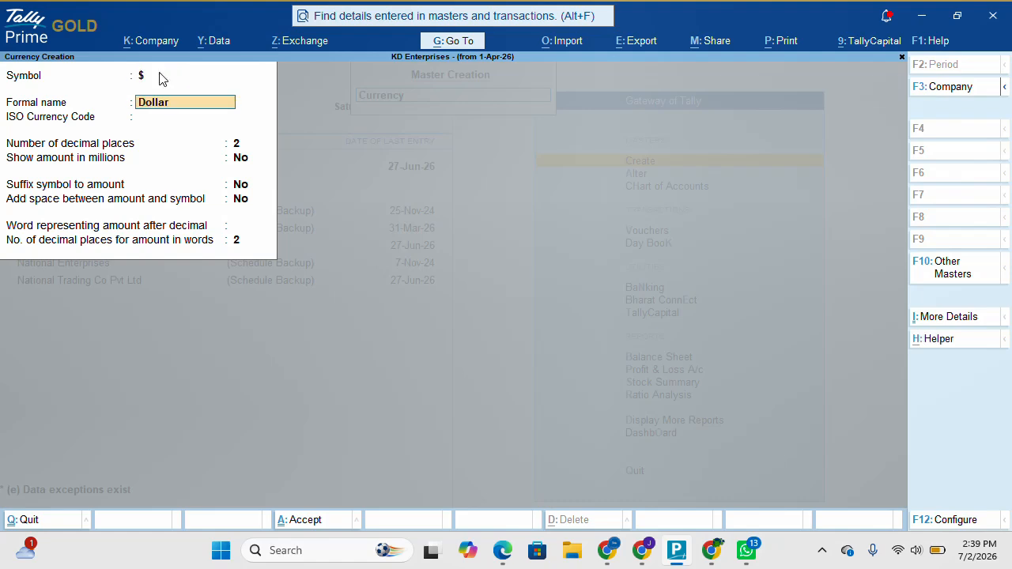
pyautogui.press('Return')
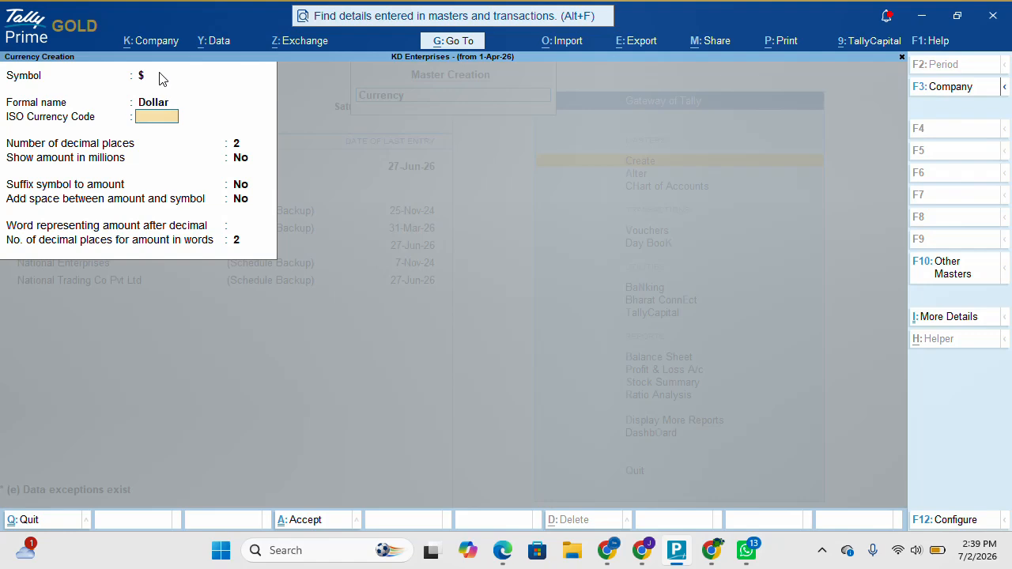
pyautogui.write('USD')
pyautogui.press('Return')
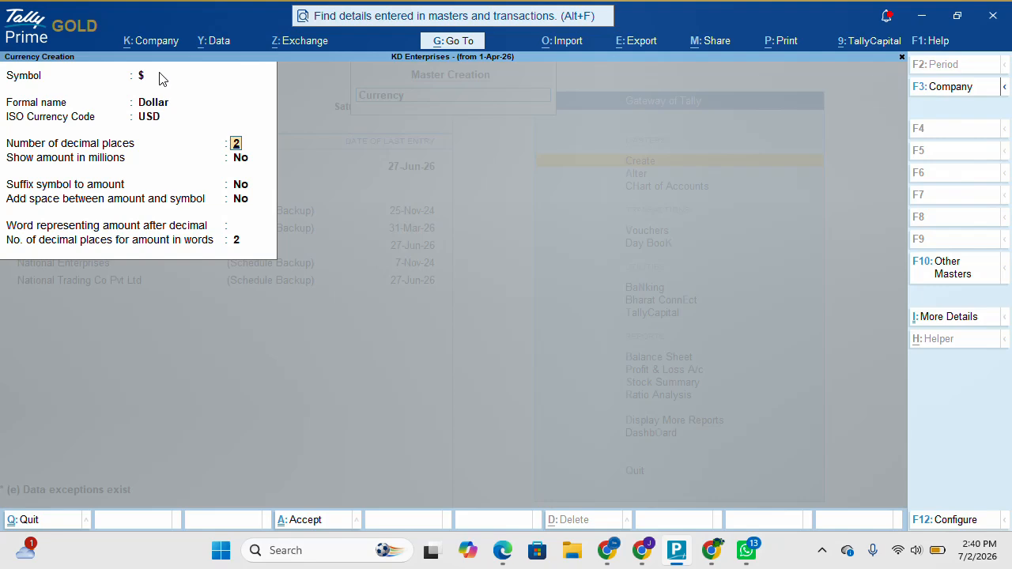
# Keep 2 decimal places and no amounts in millions, and enable suffixing the symbol with a space between amount and symbol.
pyautogui.press('Return')
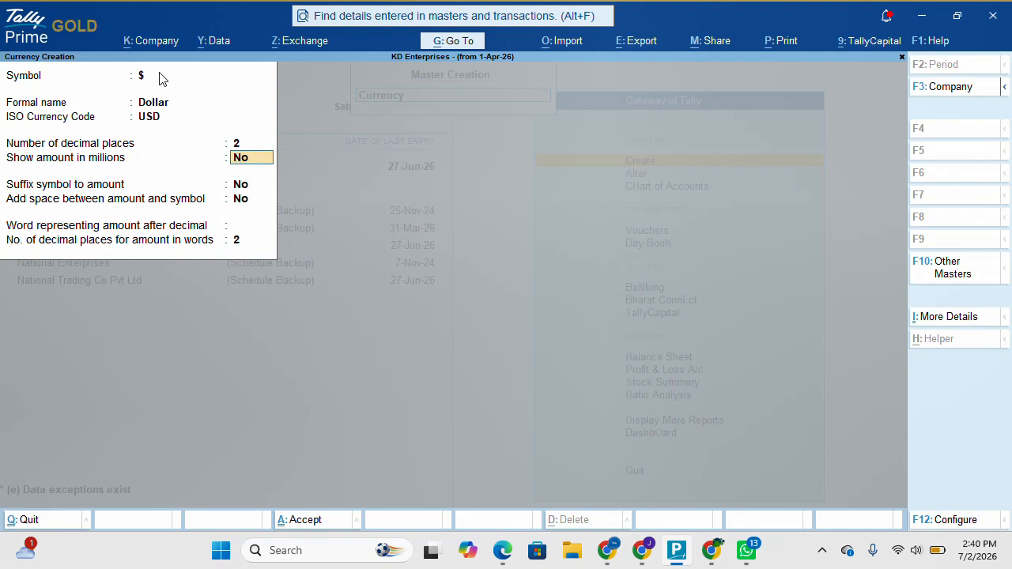
pyautogui.press('Return')
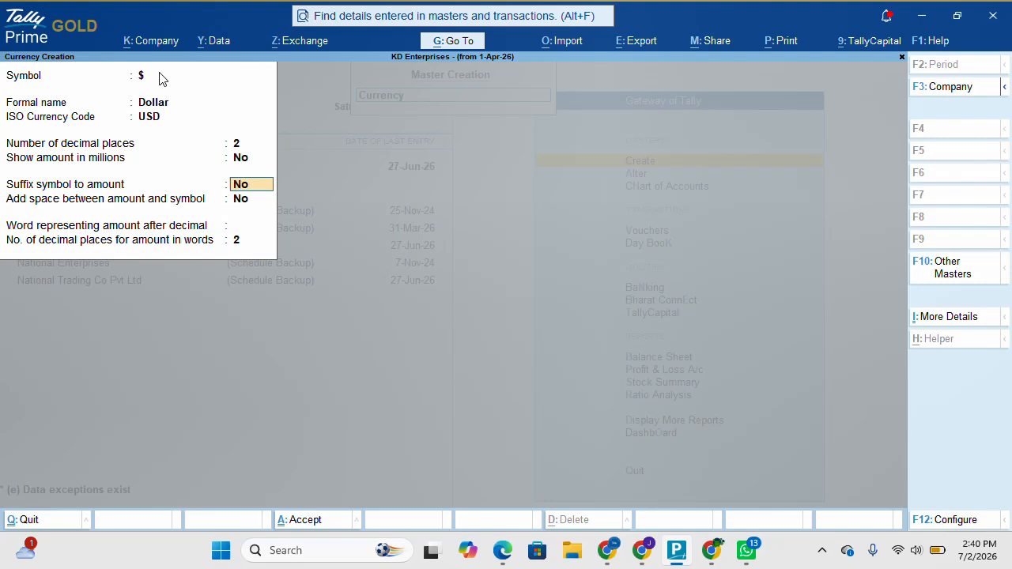
pyautogui.write('Y')
pyautogui.press('Return')
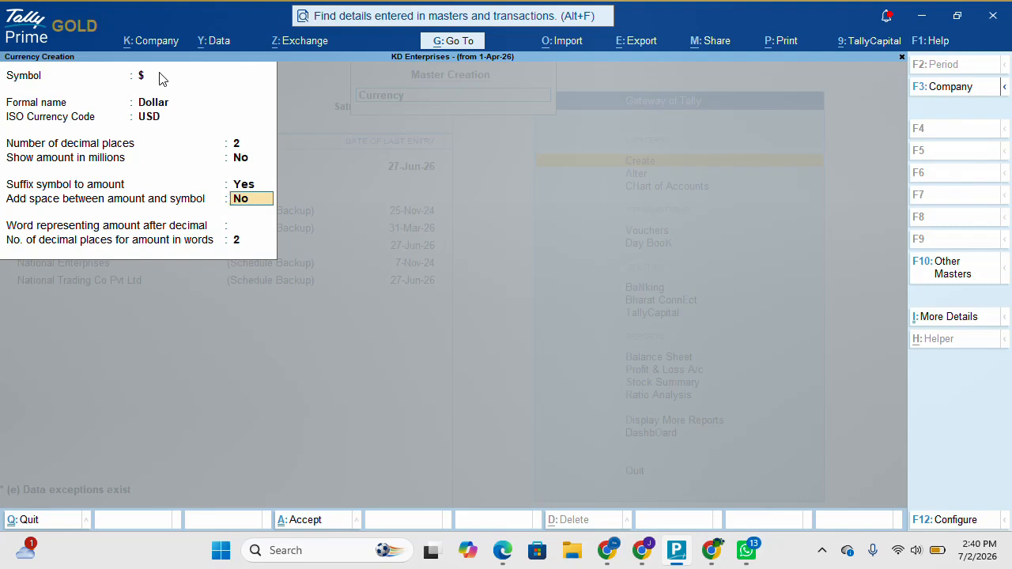
pyautogui.write('y')
pyautogui.press('Return')
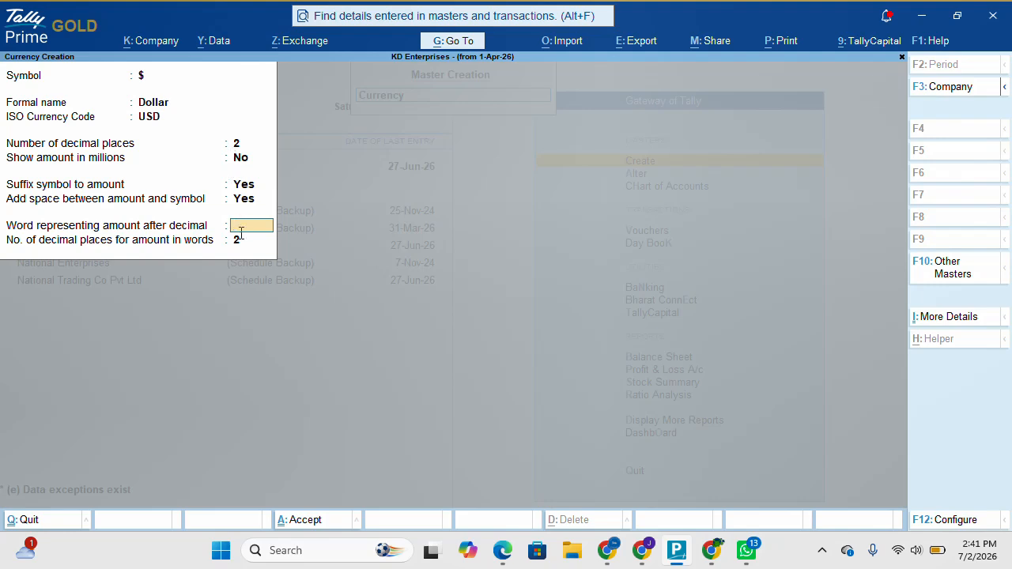
# Set the word for the amount after decimal to cent, keep 2 decimal places in words, and save the currency.
pyautogui.write('2')
pyautogui.press('Return')
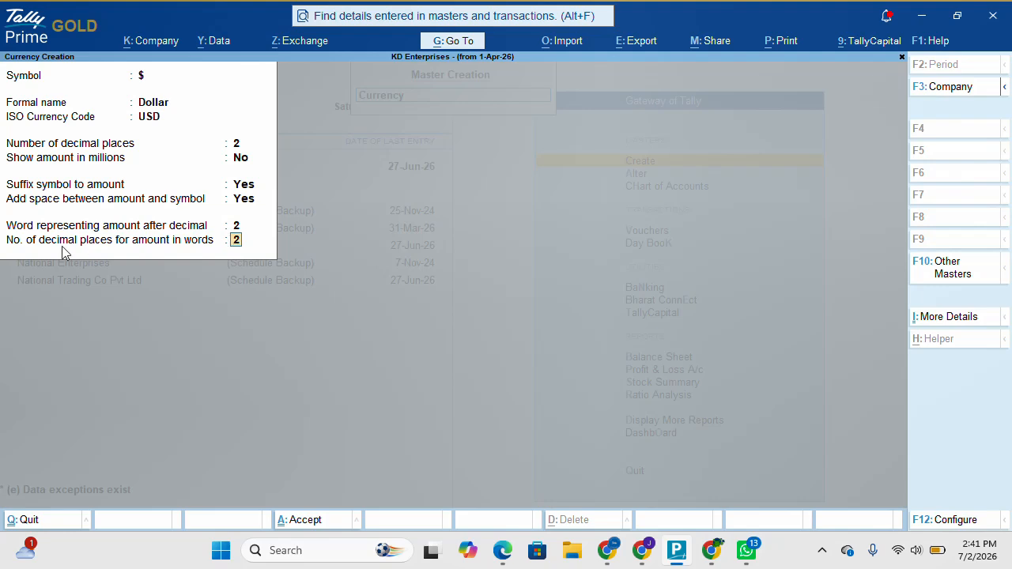
pyautogui.click(239, 227)
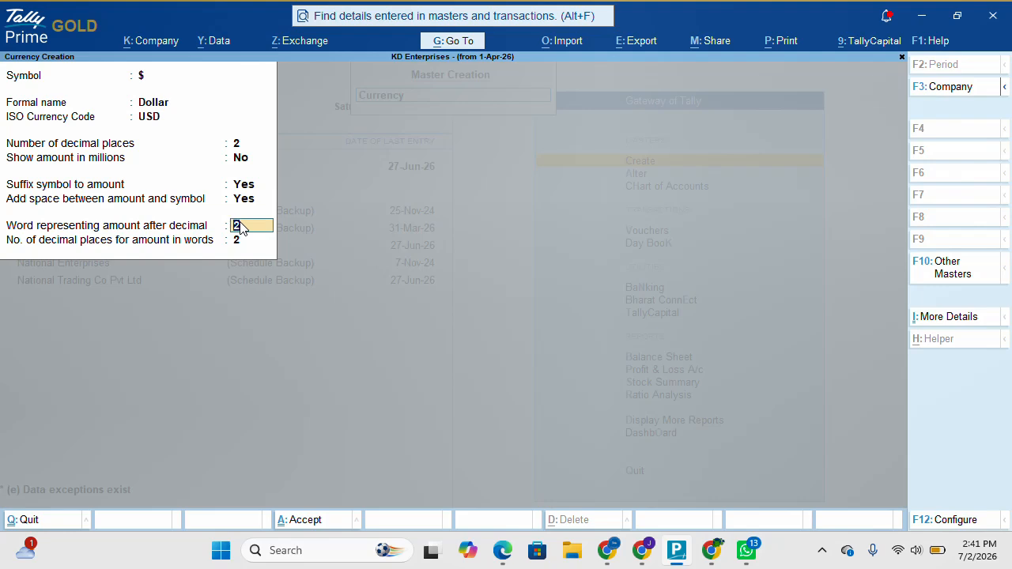
pyautogui.write('ENT')
pyautogui.press('BackSpace')
pyautogui.press('BackSpace')
pyautogui.press('BackSpace')
pyautogui.write('cent')
pyautogui.press('Return')
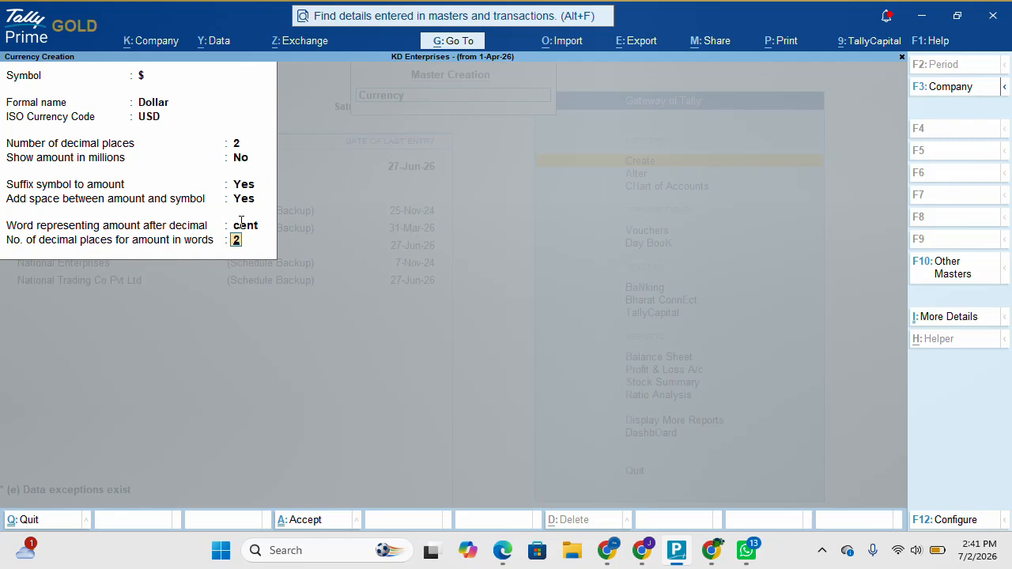
pyautogui.press('Return')
pyautogui.press('Return')
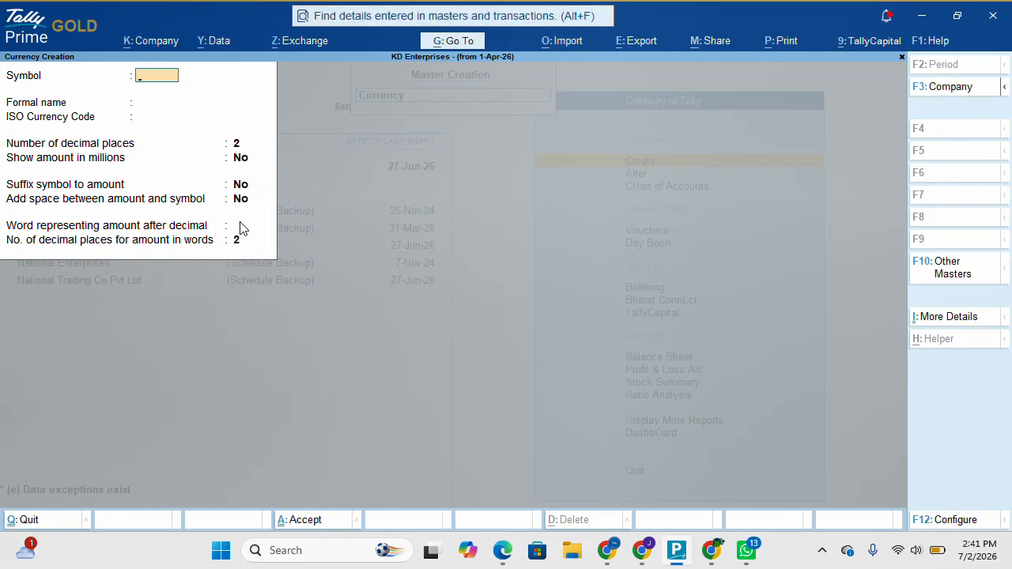
pyautogui.press('Escape')
pyautogui.press('Return')
pyautogui.press('Escape')
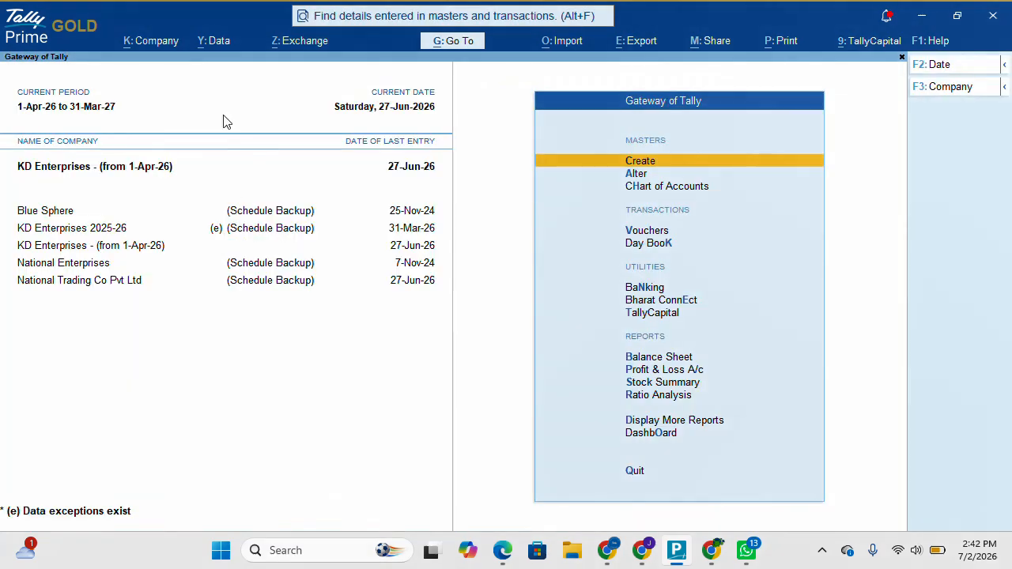
# Enable additional base currency details in the company alteration configuration for KD Enterprises - (from 1-Apr-26), and leave the company form.
pyautogui.click(170, 45)
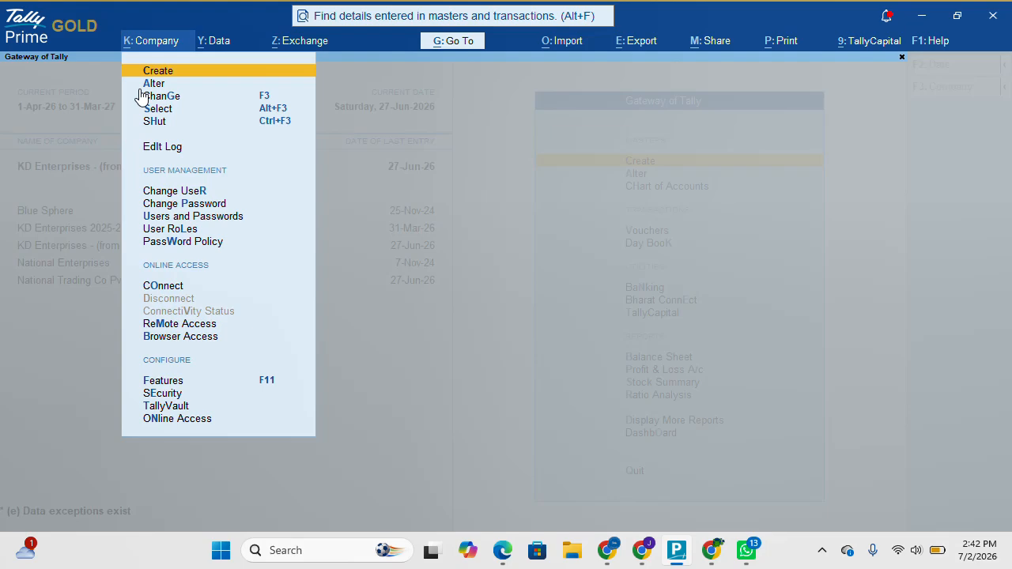
pyautogui.press('a')
pyautogui.press('Return')
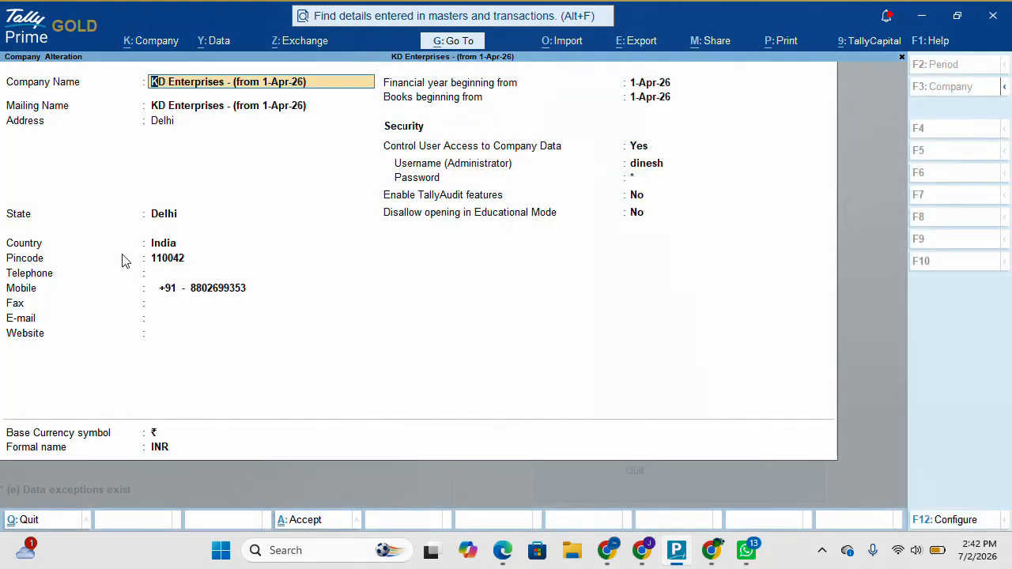
pyautogui.press('F12')
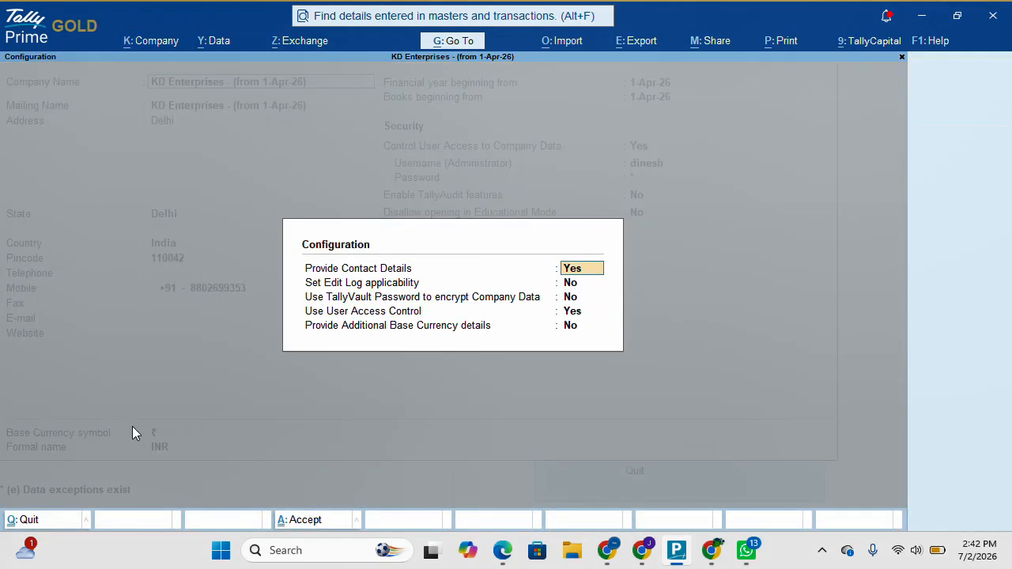
pyautogui.press('Return')
pyautogui.press('Return')
pyautogui.press('Return')
pyautogui.press('Return')
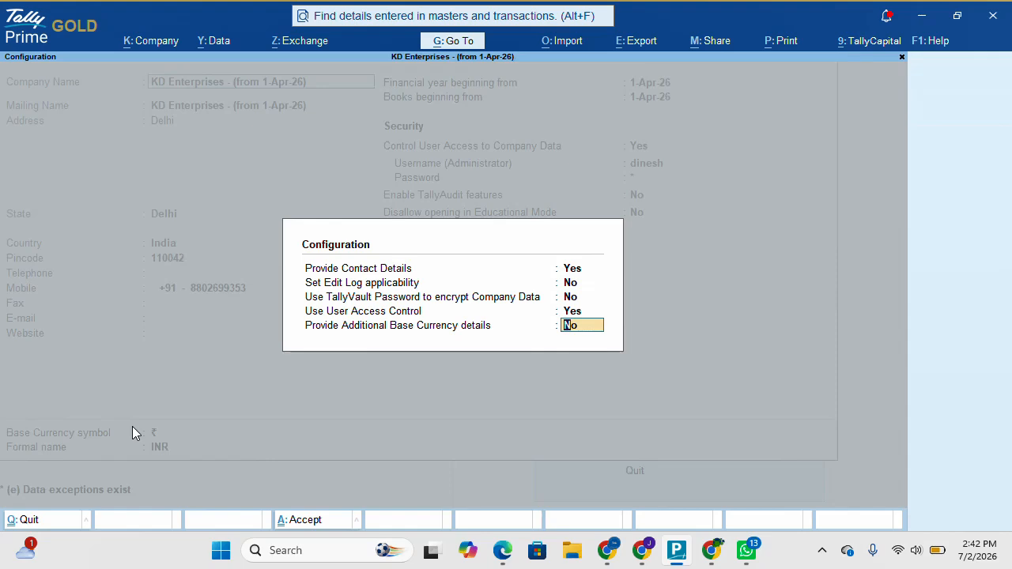
pyautogui.write('y')
pyautogui.press('Return')
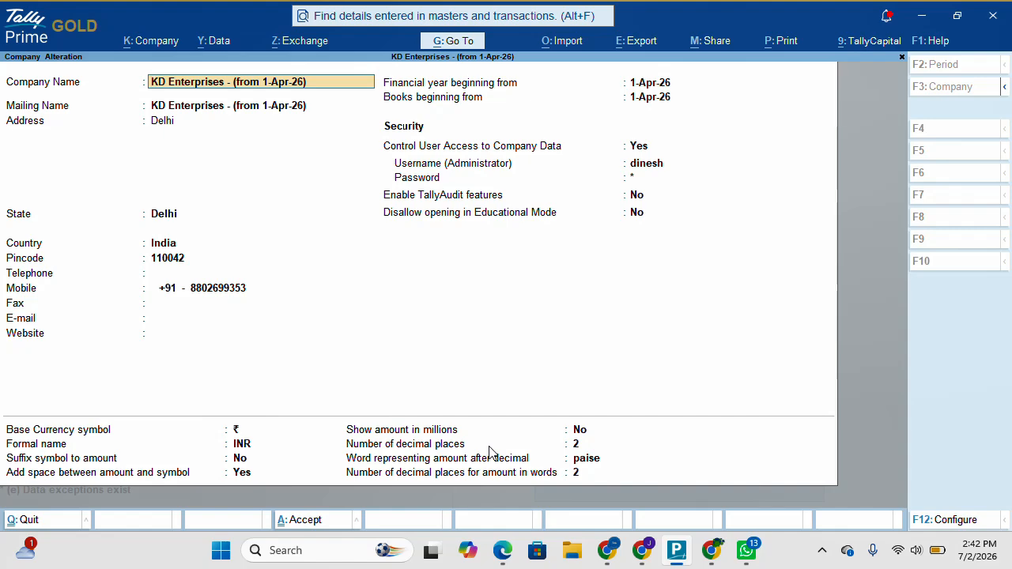
pyautogui.press('Escape')
pyautogui.press('Escape')
pyautogui.press('Return')
pyautogui.press('Escape')
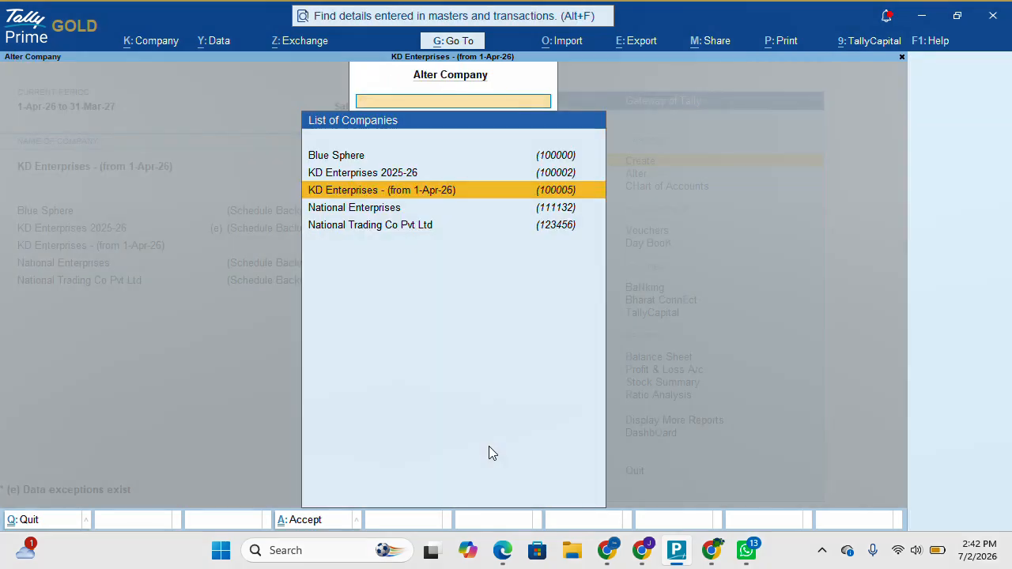
pyautogui.press('Escape')
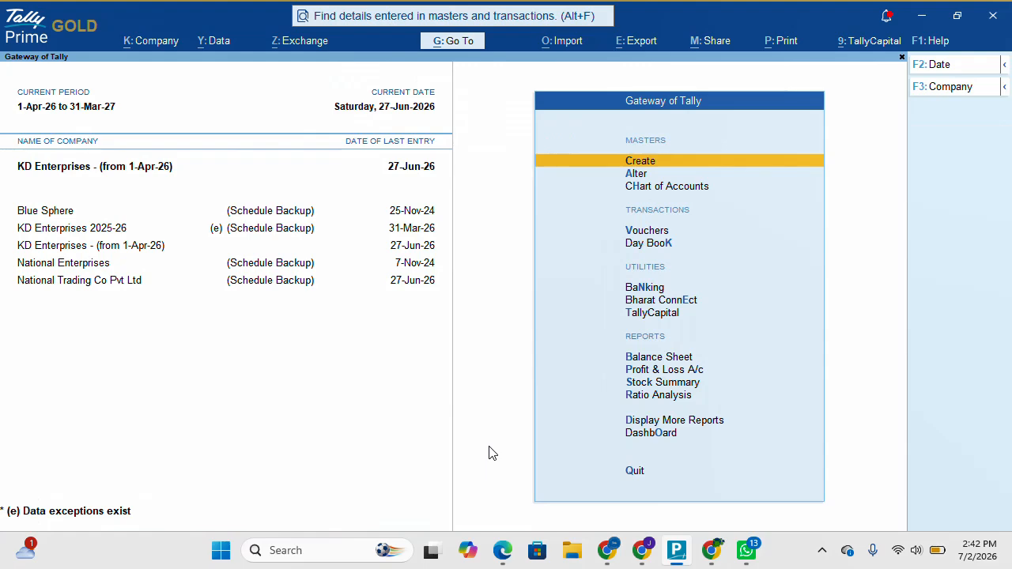
pyautogui.press('Down')
pyautogui.press('Return')
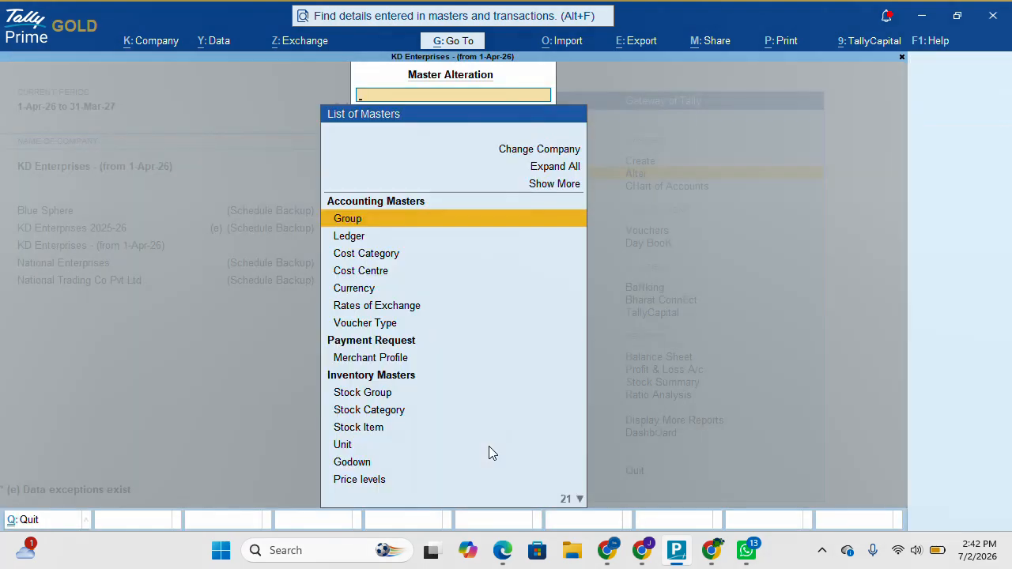
pyautogui.press('Down')
pyautogui.press('Down')
pyautogui.press('Down')
pyautogui.press('Down')
pyautogui.press('Down')
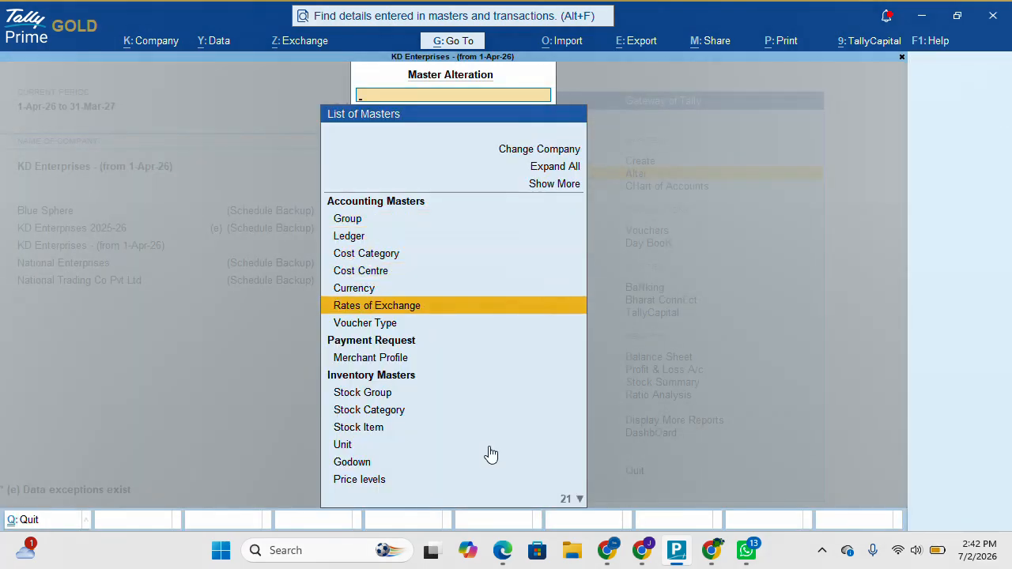
pyautogui.press('Escape')
# Open the rates of exchange for 27-Jun-26 from master creation and set the Dollar's standard rate to 95.
pyautogui.press('Up')
pyautogui.press('Return')
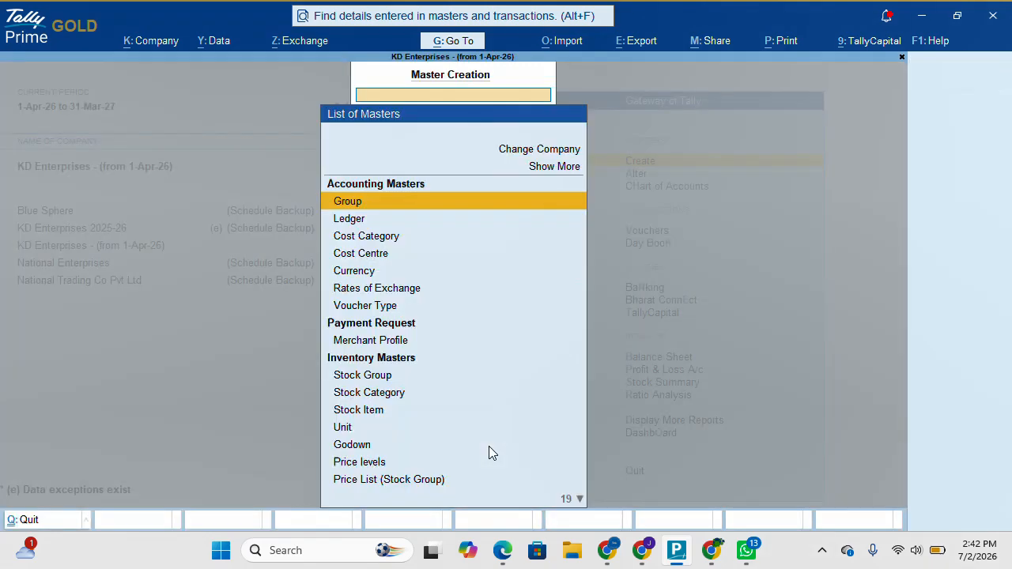
pyautogui.press('Down')
pyautogui.press('Down')
pyautogui.press('Down')
pyautogui.press('Down')
pyautogui.press('Down')
pyautogui.press('Return')
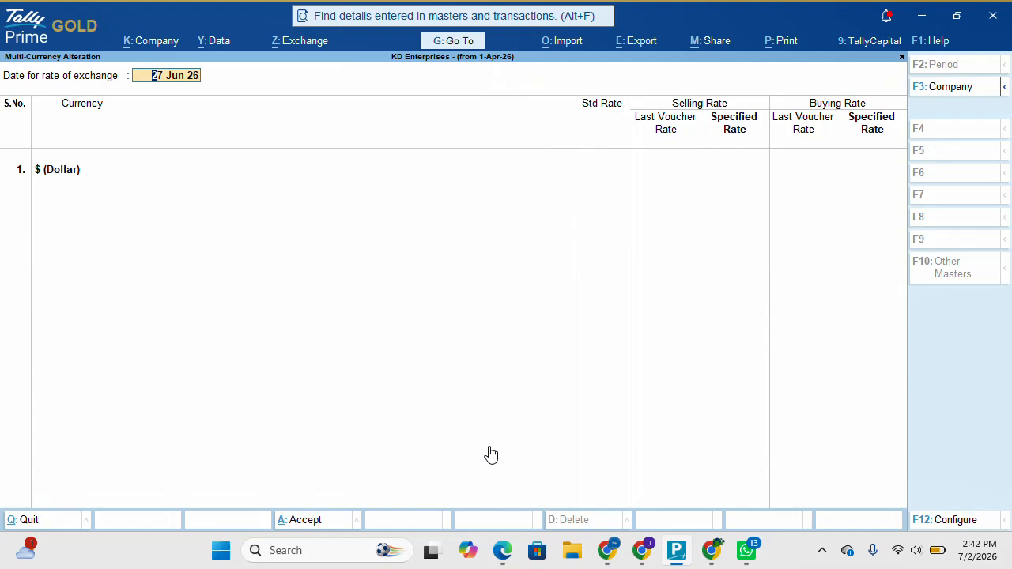
pyautogui.press('Return')
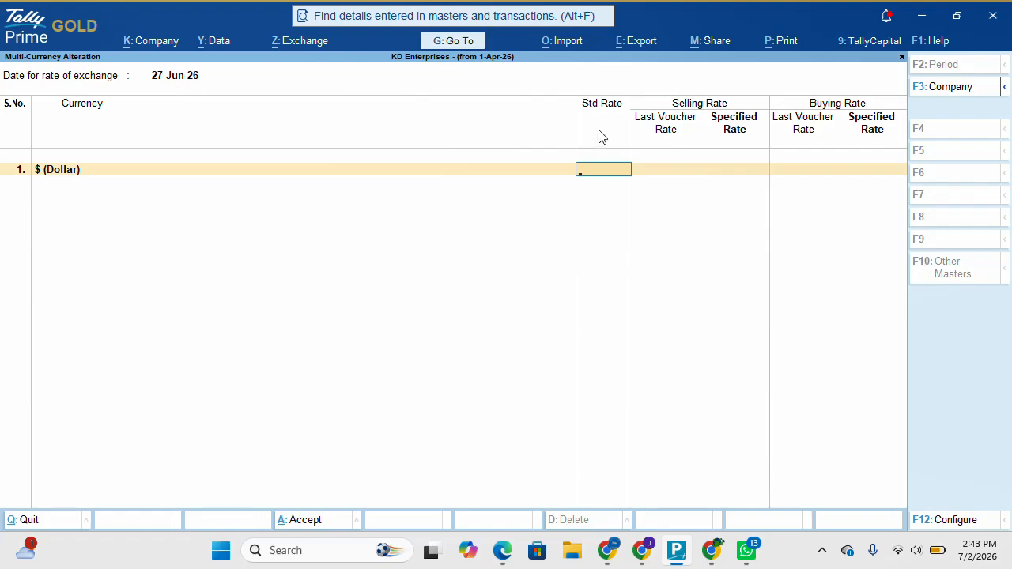
pyautogui.write('95')
pyautogui.press('Return')
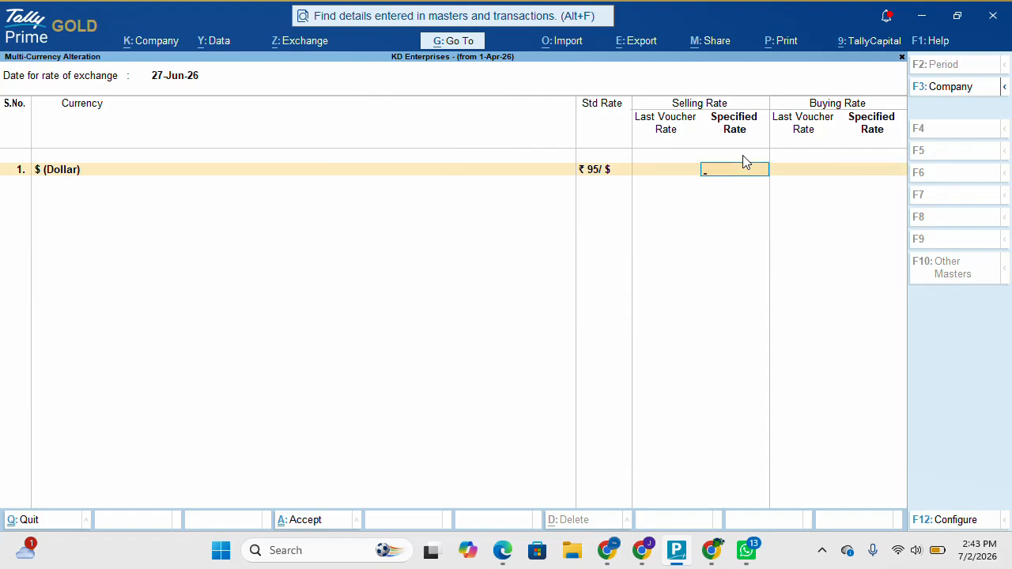
# Clear the Dollar's standard rate and leave the rates of exchange.
pyautogui.press('BackSpace')
pyautogui.press('BackSpace')
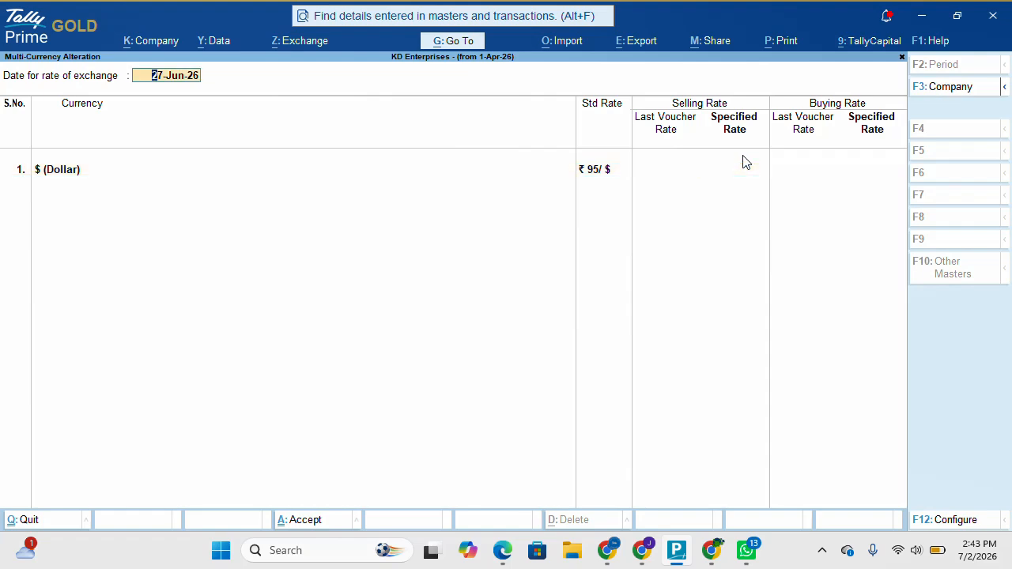
pyautogui.press('Return')
pyautogui.press('BackSpace')
pyautogui.press('BackSpace')
pyautogui.press('Return')
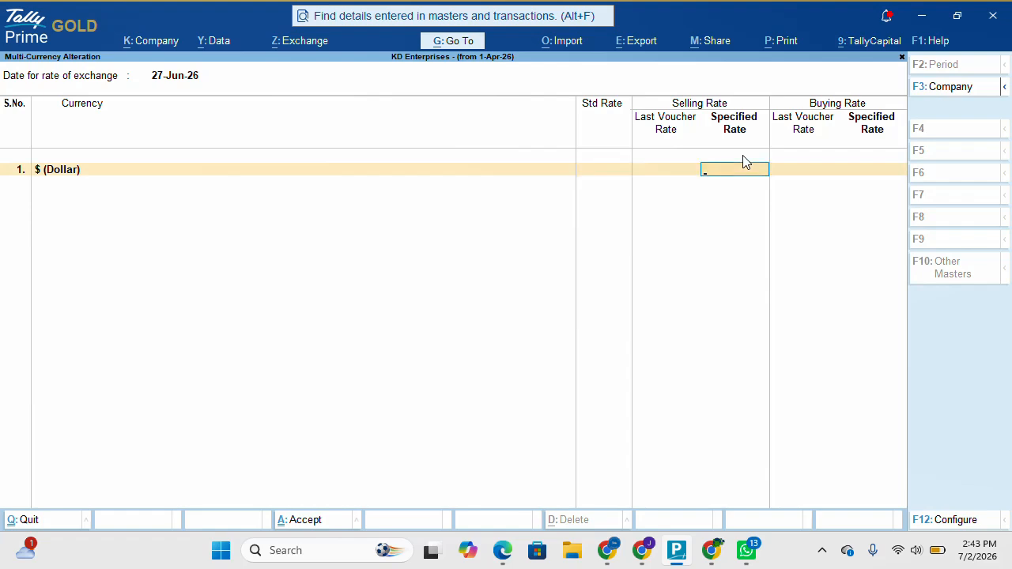
pyautogui.press('BackSpace')
pyautogui.press('Escape')
pyautogui.press('Escape')
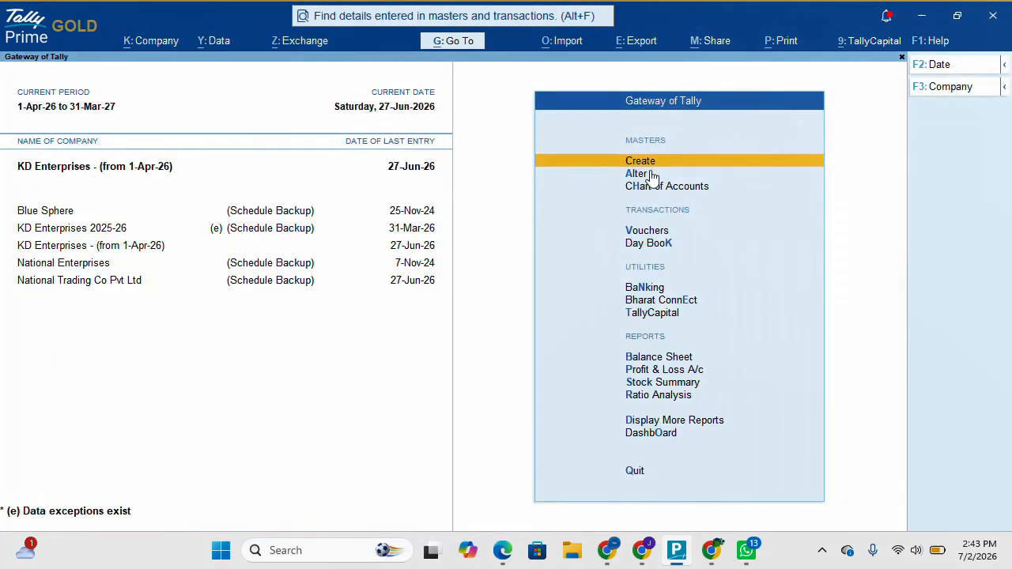
# Open the rates of exchange from master alteration, check the Dollar's rate entry for 27-Jun-26, and leave it.
pyautogui.click(648, 175)
pyautogui.press('Down')
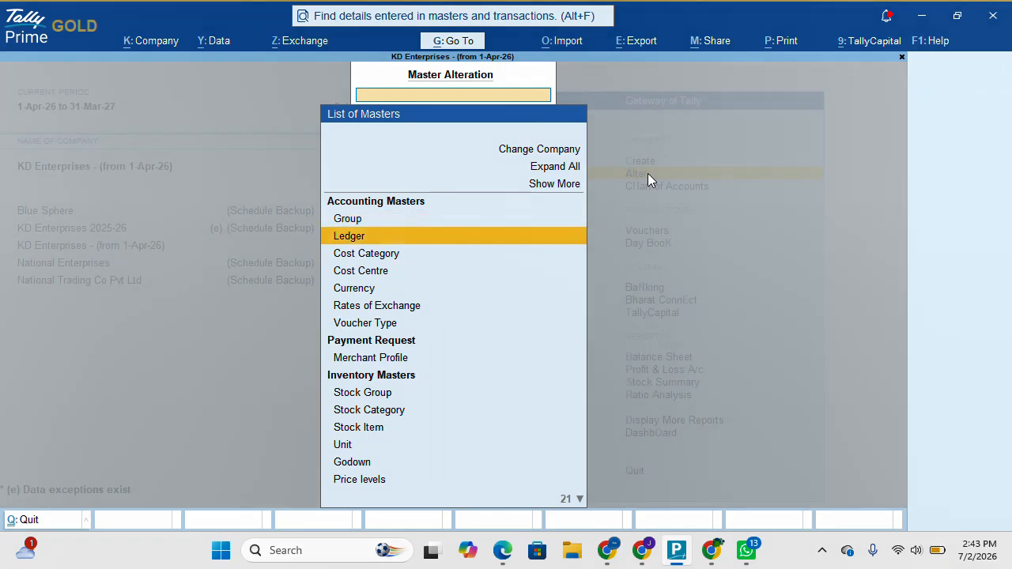
pyautogui.press('Down')
pyautogui.press('Down')
pyautogui.press('Down')
pyautogui.press('Down')
pyautogui.press('Return')
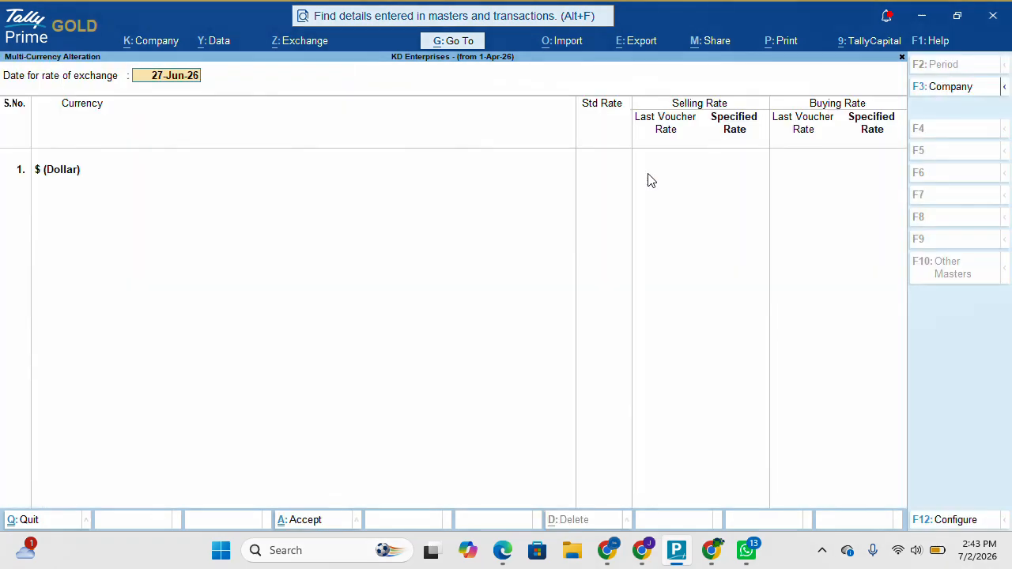
pyautogui.press('Return')
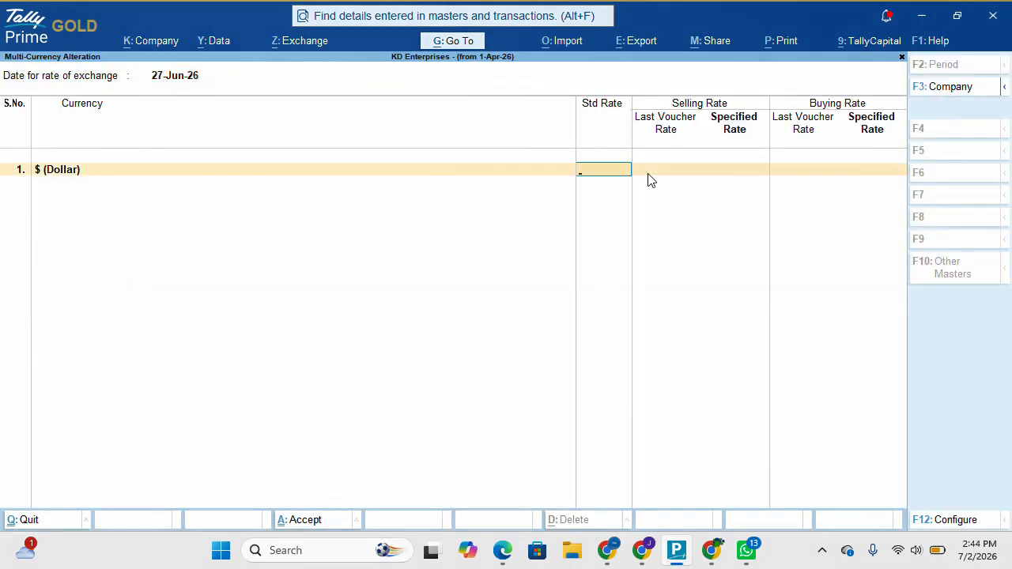
pyautogui.press('Escape')
pyautogui.press('Escape')
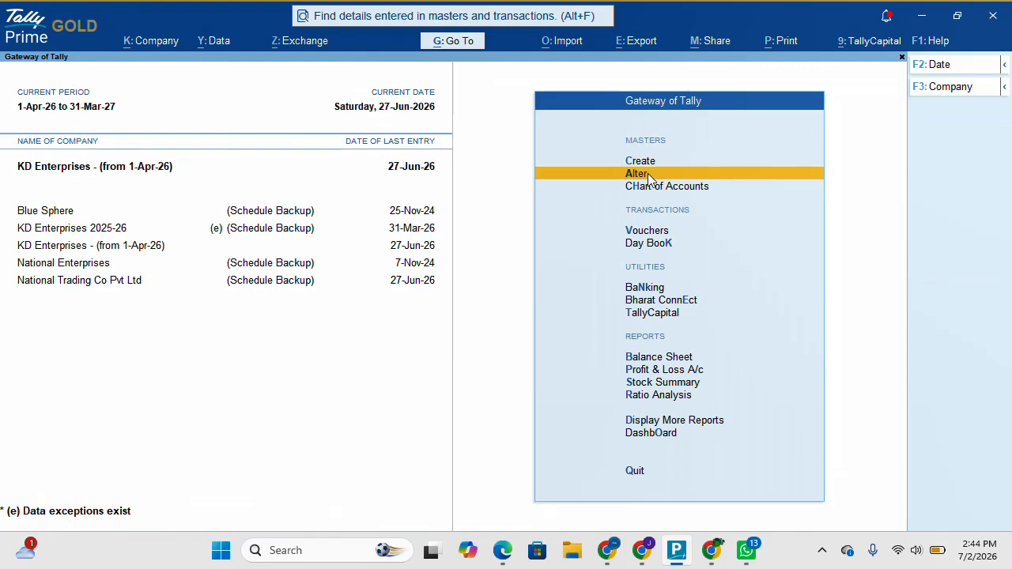
# Start a new sales voucher for KD Enterprises and go on to its party account name.
pyautogui.press('Down')
pyautogui.press('Down')
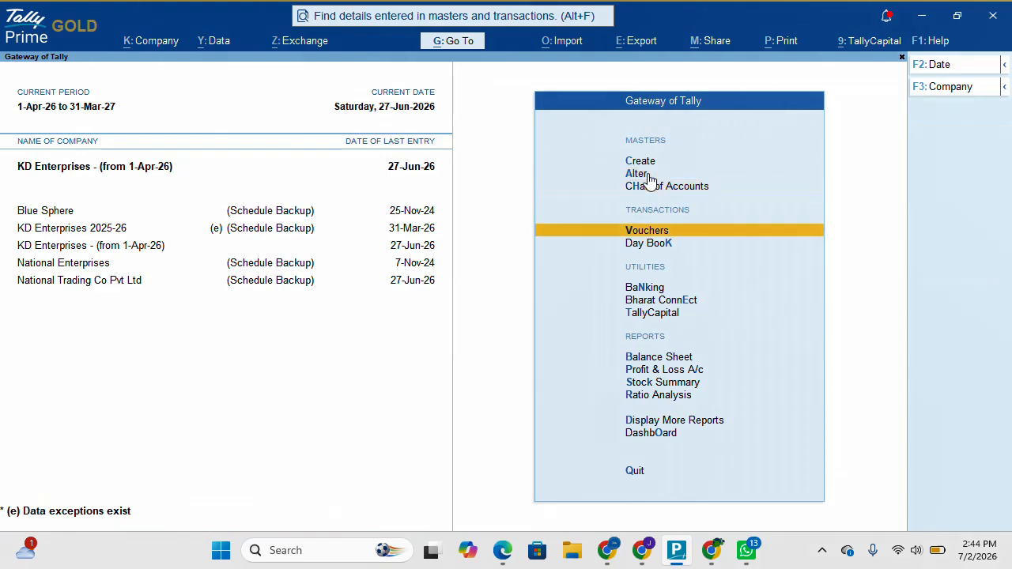
pyautogui.press('Return')
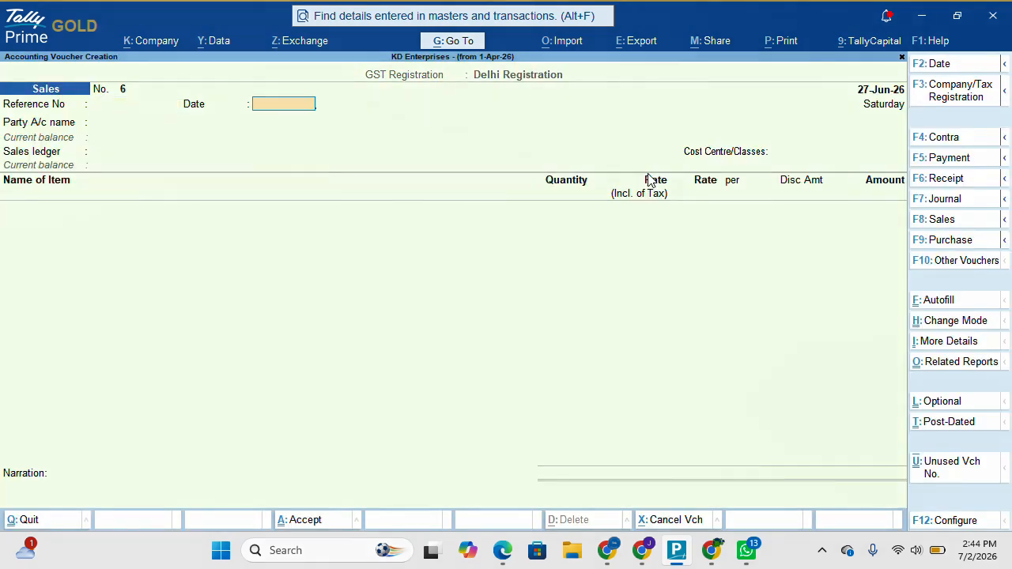
pyautogui.press('Return')
# Start creating a party ledger from the voucher and enter the customer's name.
pyautogui.hotkey('alt', 'c')
pyautogui.write('Mr.')
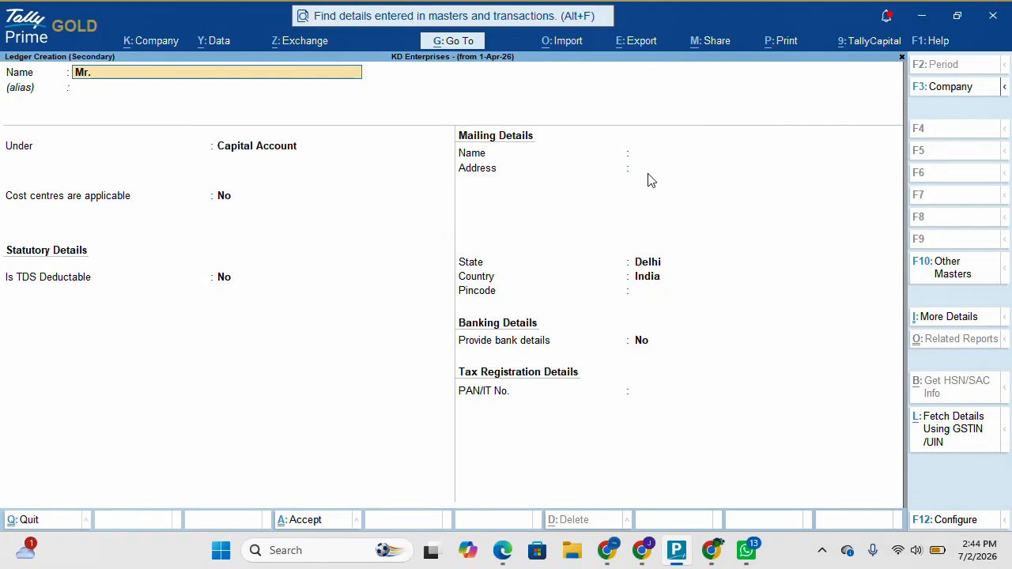
pyautogui.write(' Jo')
pyautogui.write('en')
pyautogui.press('BackSpace')
pyautogui.press('BackSpace')
pyautogui.write('hn')
pyautogui.press('Return')
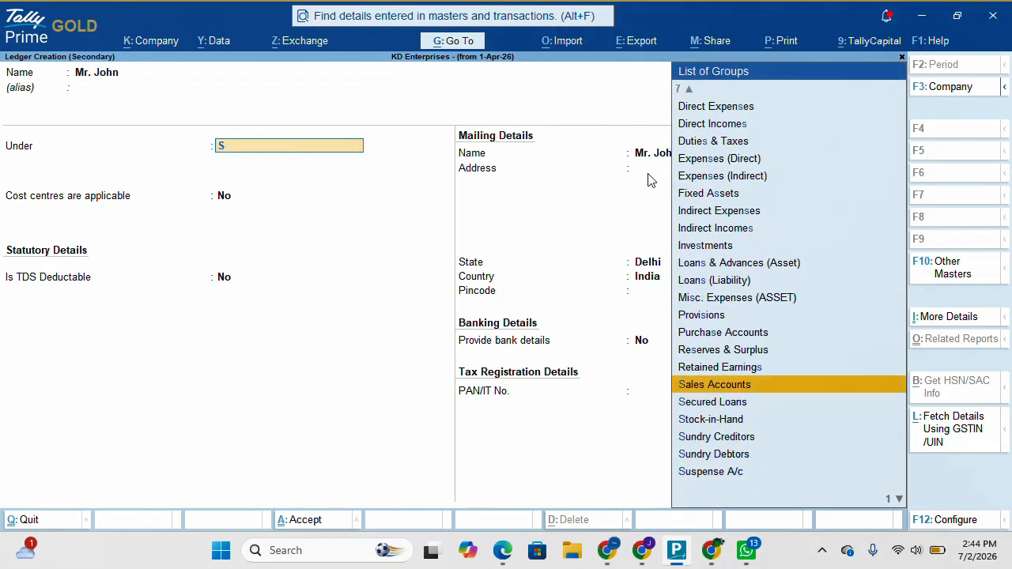
# Place the party ledger under Sundry Debtors, keep bill-by-bill balances enabled, and leave the default credit period empty.
pyautogui.press('Down')
pyautogui.press('Down')
pyautogui.press('Down')
pyautogui.press('Down')
pyautogui.press('Return')
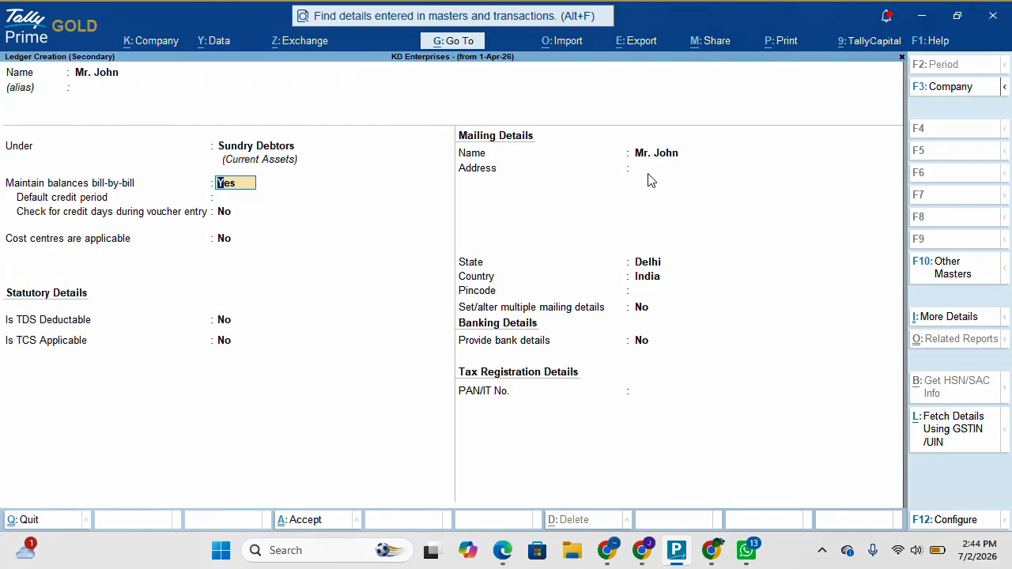
pyautogui.press('Return')
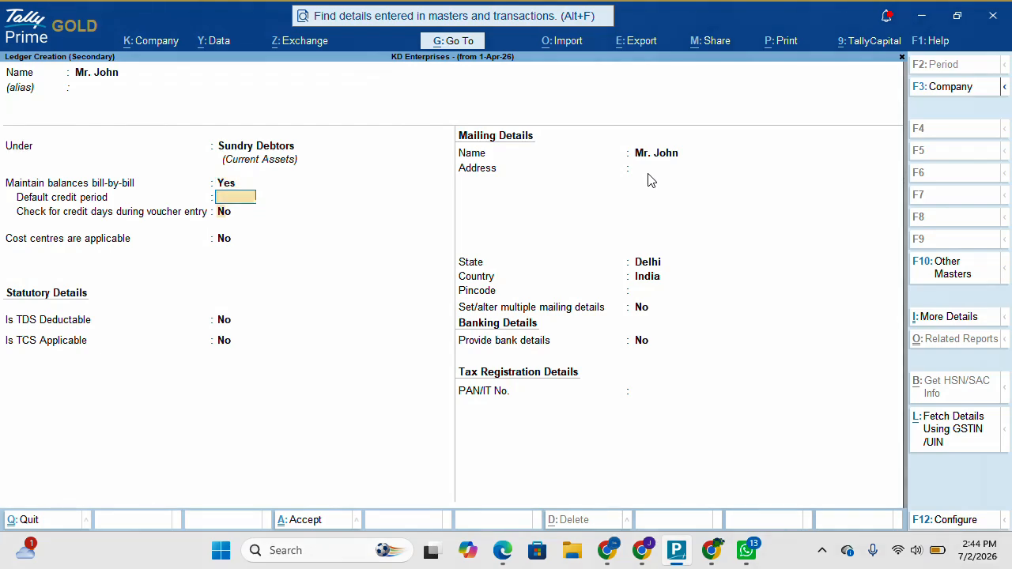
pyautogui.press('Return')
# Look through the ledger configuration for the option that lets a ledger use its own currency.
pyautogui.press('F12')
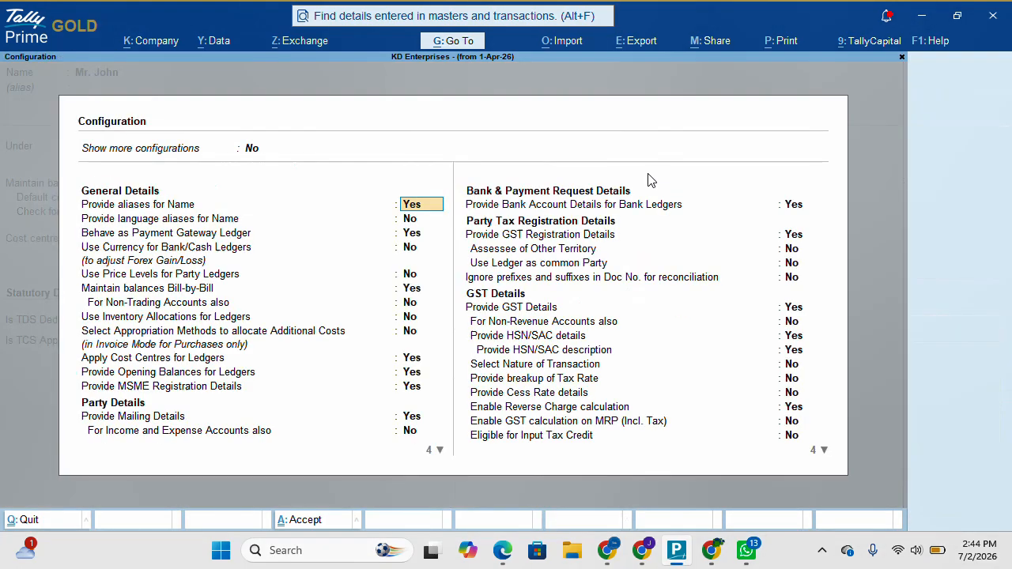
pyautogui.press('Down')
pyautogui.press('Down')
pyautogui.press('Down')
pyautogui.press('Down')
pyautogui.press('Down')
pyautogui.press('Down')
pyautogui.press('Down')
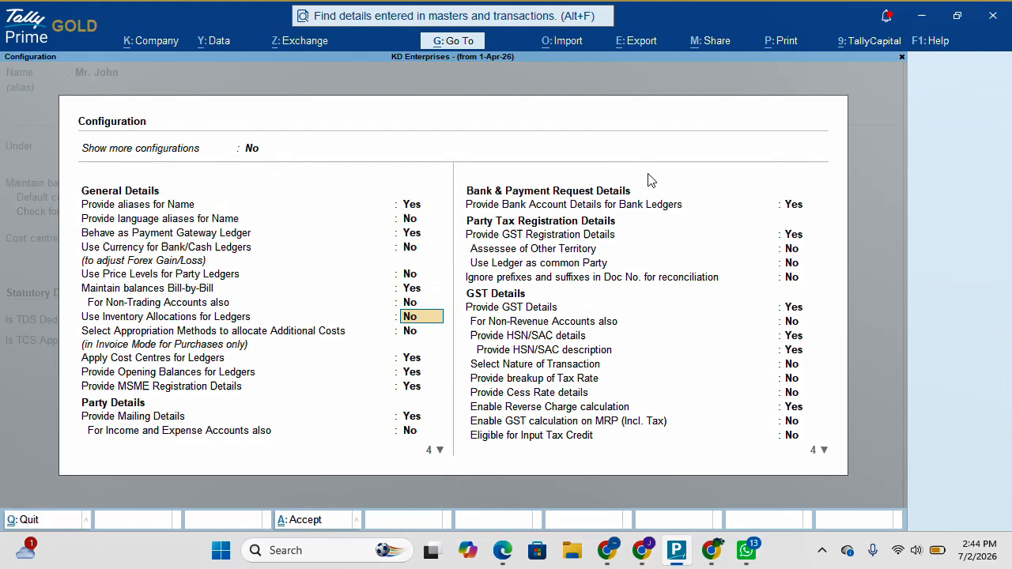
pyautogui.press('Up')
pyautogui.press('Up')
pyautogui.press('Up')
pyautogui.press('Up')
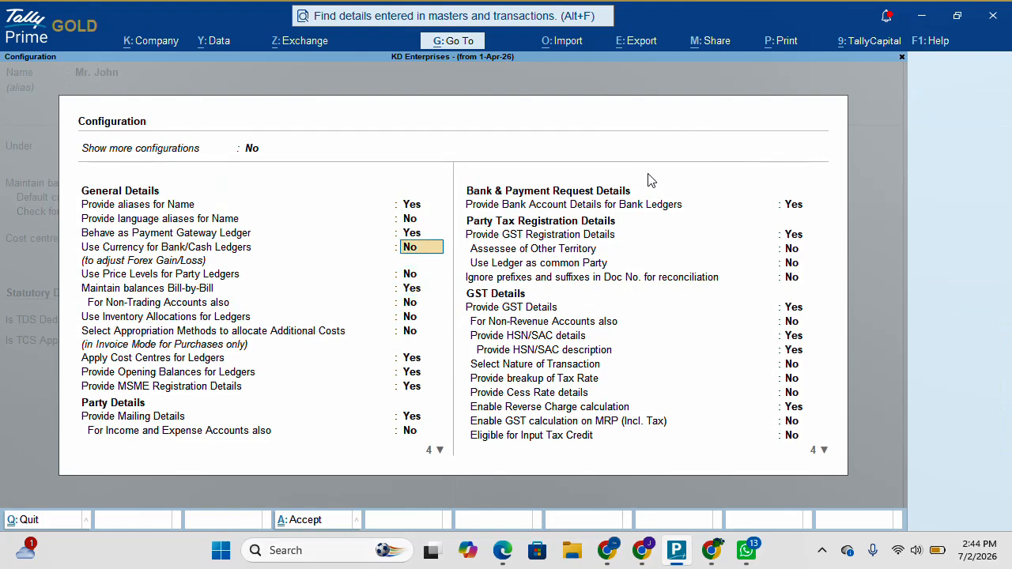
pyautogui.press('Down')
pyautogui.press('Down')
pyautogui.press('Down')
pyautogui.press('Down')
pyautogui.press('Down')
pyautogui.press('Down')
pyautogui.press('Down')
pyautogui.press('Down')
pyautogui.press('Down')
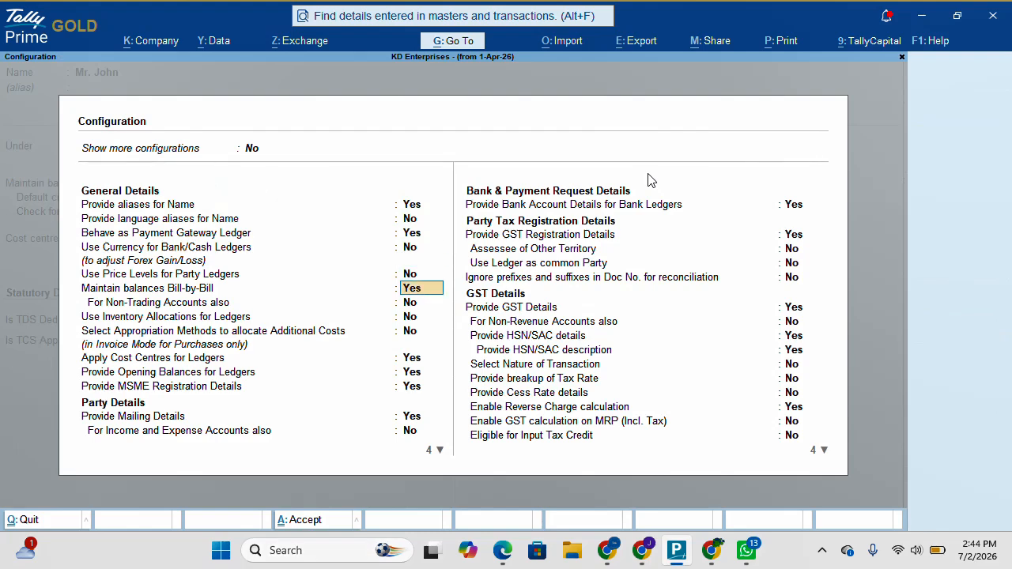
pyautogui.press('Down')
pyautogui.press('Down')
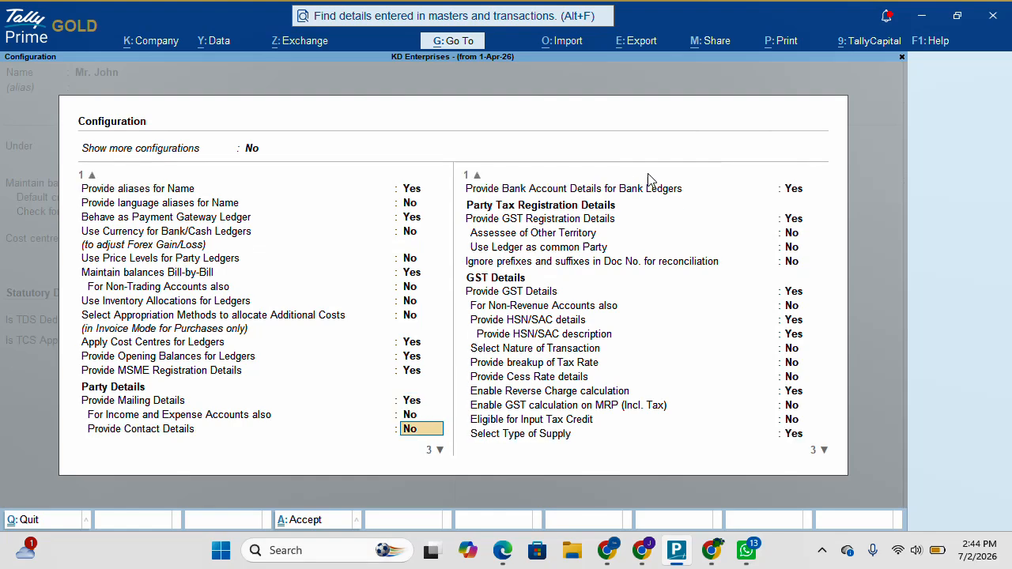
pyautogui.press('Down')
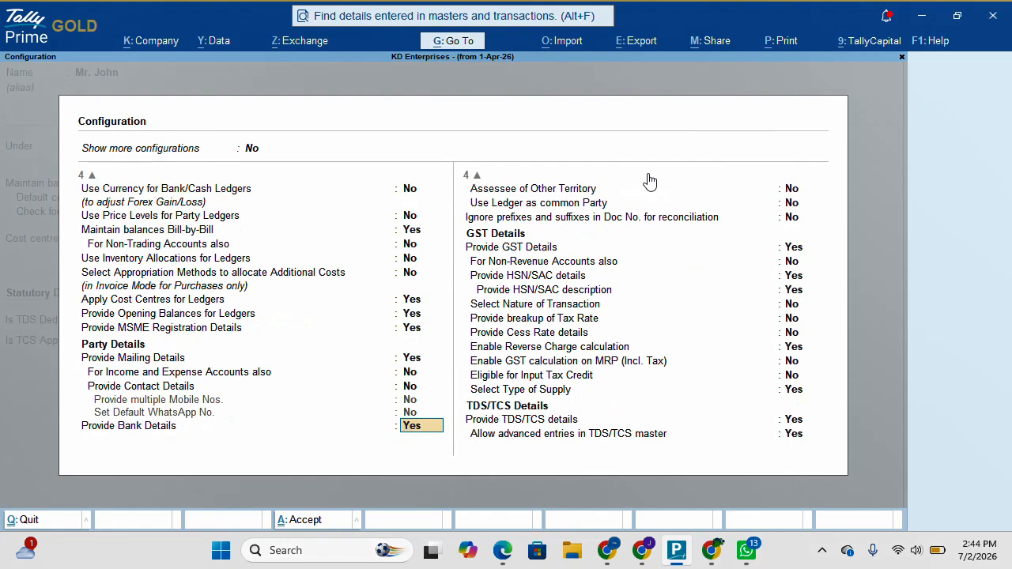
pyautogui.press('Down')
pyautogui.press('Down')
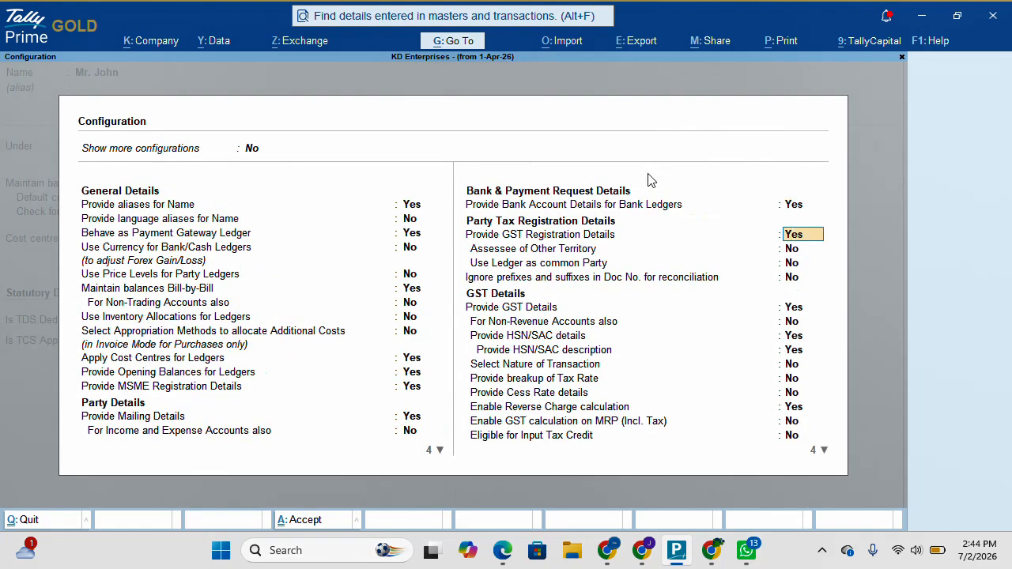
# Enable the use of currency for bank/cash ledgers in the ledger configuration and accept the settings.
pyautogui.press('Up')
pyautogui.press('Up')
pyautogui.press('Up')
pyautogui.press('Up')
pyautogui.press('Up')
pyautogui.press('Up')
pyautogui.press('Up')
pyautogui.press('Up')
pyautogui.press('Up')
pyautogui.press('Up')
pyautogui.press('Up')
pyautogui.press('Up')
pyautogui.press('Up')
pyautogui.press('Up')
pyautogui.press('Up')
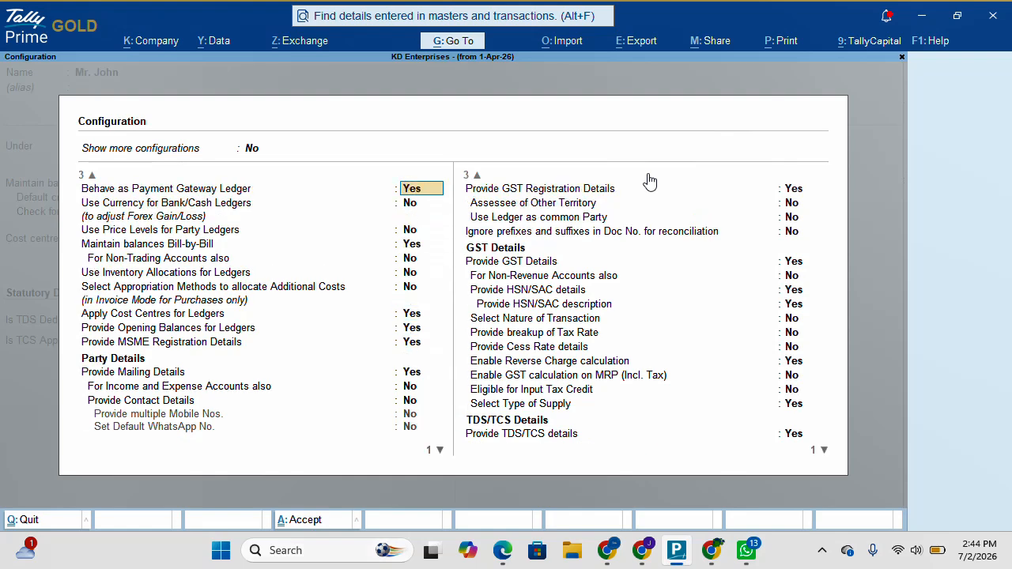
pyautogui.press('Up')
pyautogui.press('Up')
pyautogui.press('Down')
pyautogui.press('Down')
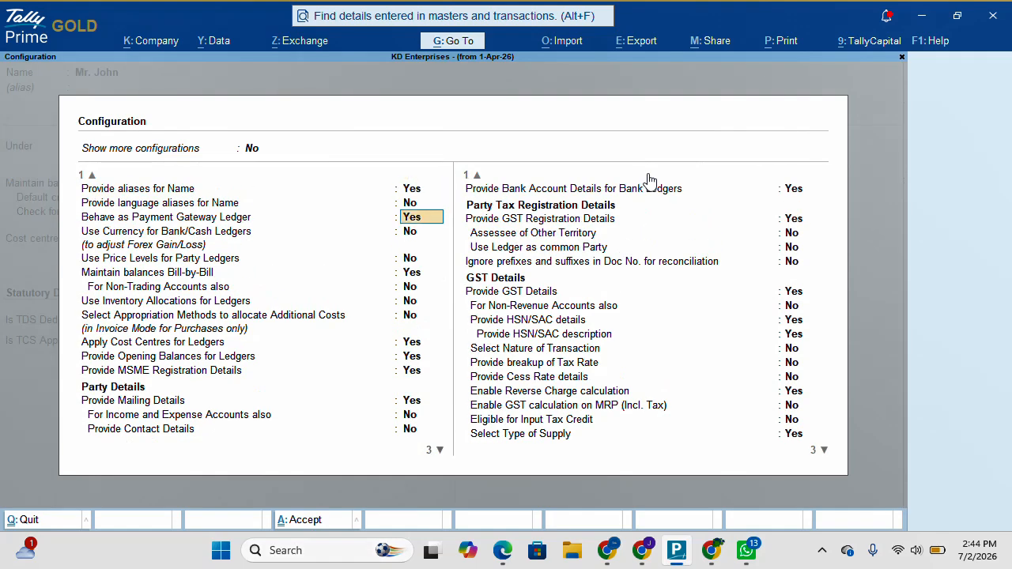
pyautogui.press('Down')
pyautogui.write('y')
pyautogui.press('Return')
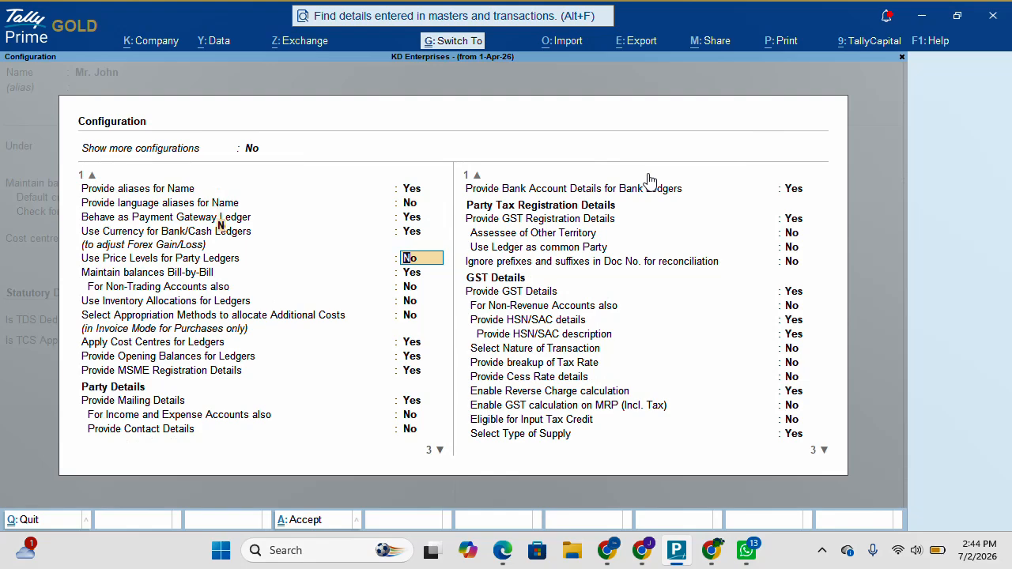
pyautogui.hotkey('ctrl', 'a')
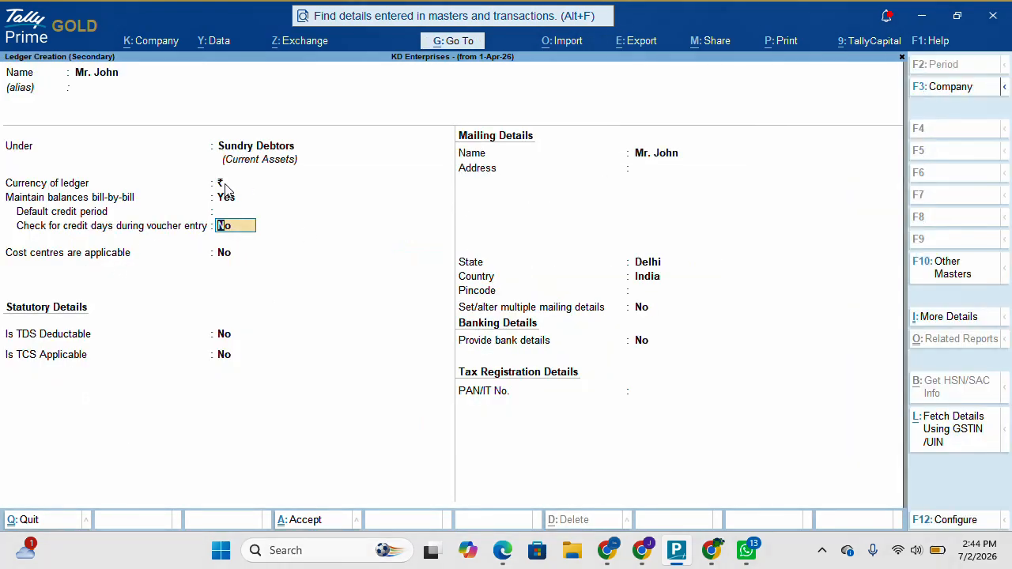
# Bring up the available currencies for the party ledger, and discard the unsaved ledger.
pyautogui.click(225, 183)
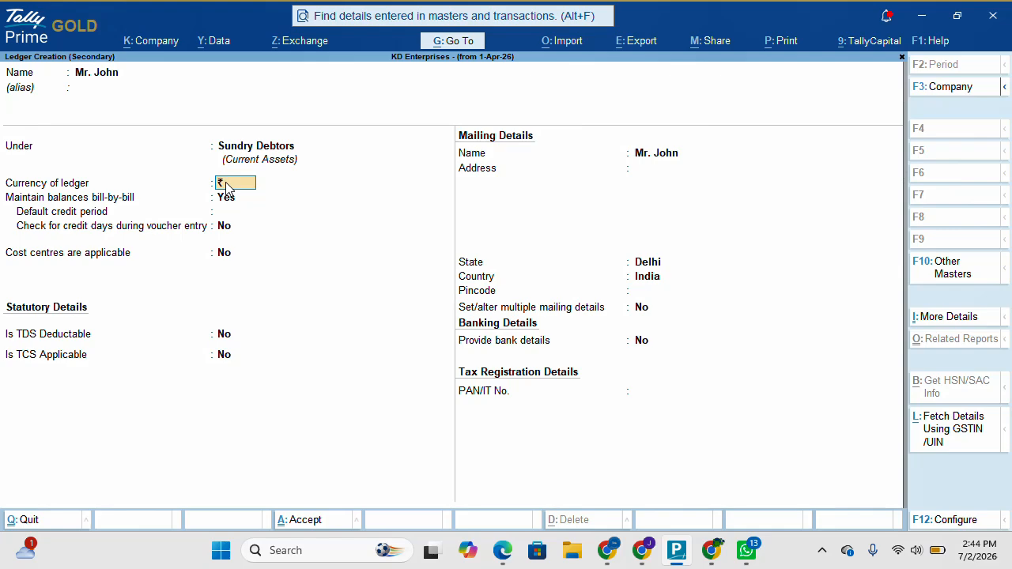
pyautogui.press('BackSpace')
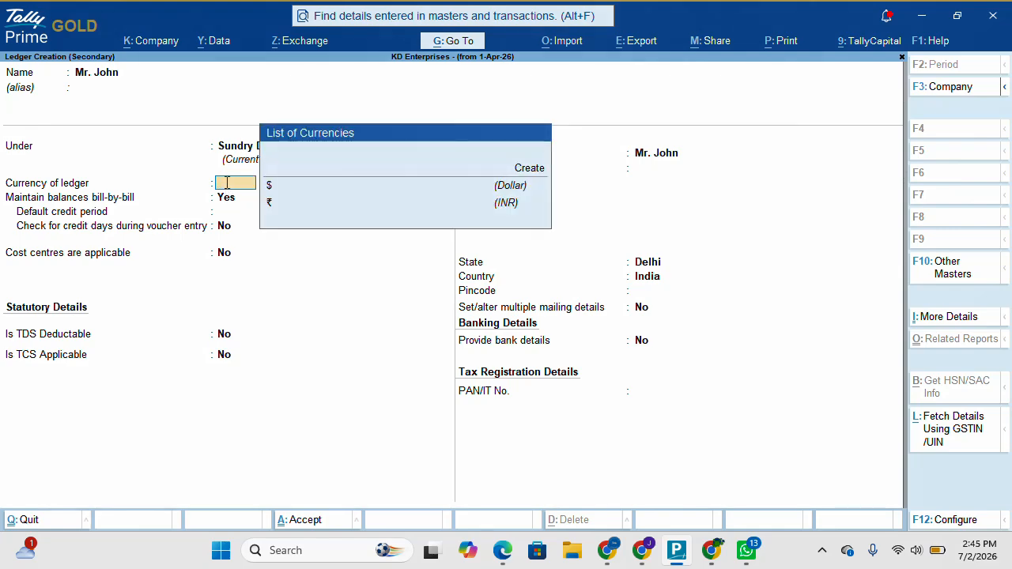
pyautogui.press('Escape')
pyautogui.press('y')
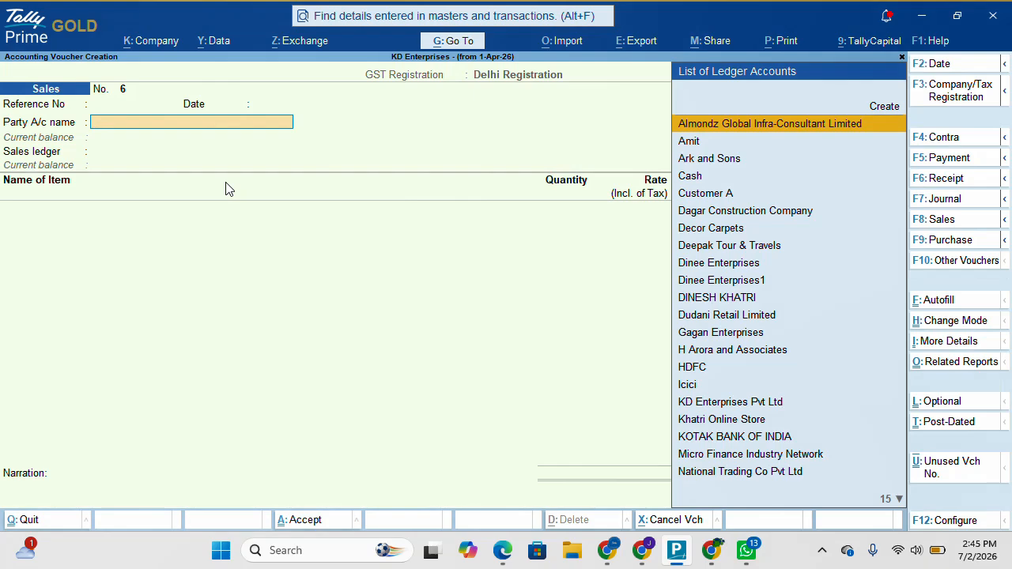
# Create a new party ledger from the sales voucher and enter the customer's name.
pyautogui.hotkey('alt', 'c')
pyautogui.write('Mr.')
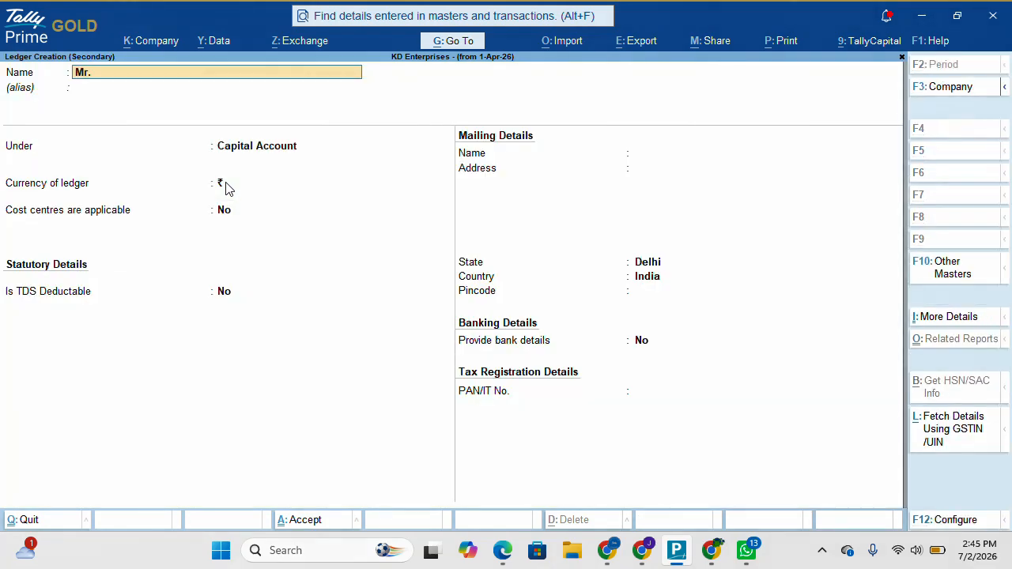
pyautogui.write(' John')
pyautogui.press('Return')
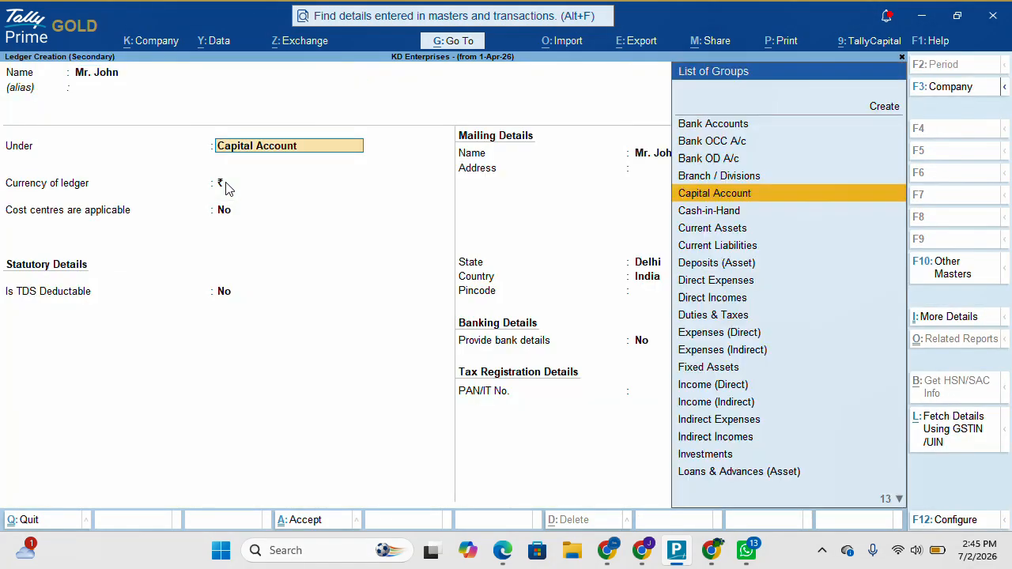
# Place the new party ledger under Sundry Debtors and keep the default bill-by-bill and statutory settings.
pyautogui.write('Sun')
pyautogui.press('Down')
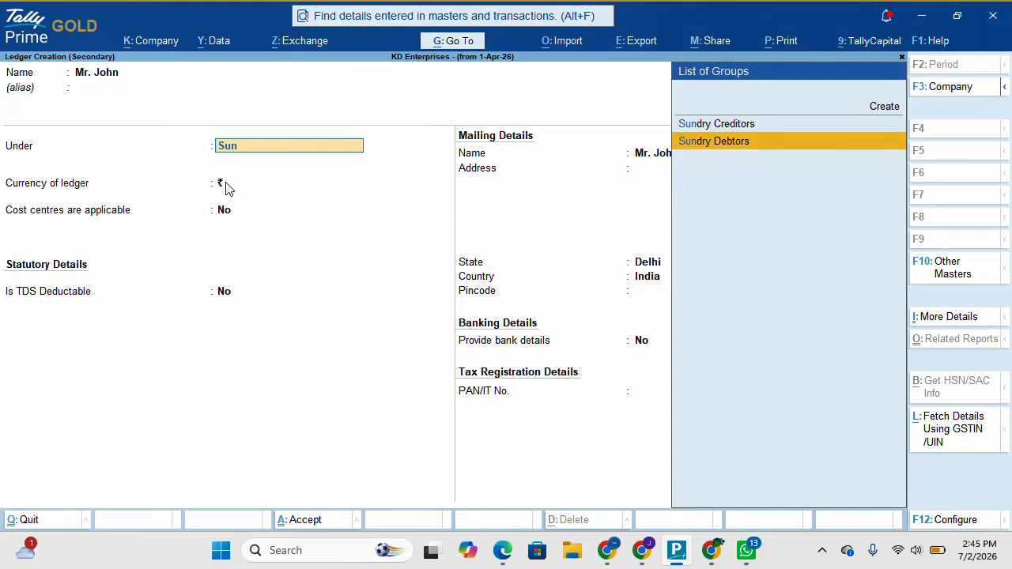
pyautogui.press('Return')
pyautogui.press('Return')
pyautogui.press('Return')
pyautogui.press('Return')
pyautogui.press('Return')
pyautogui.press('Return')
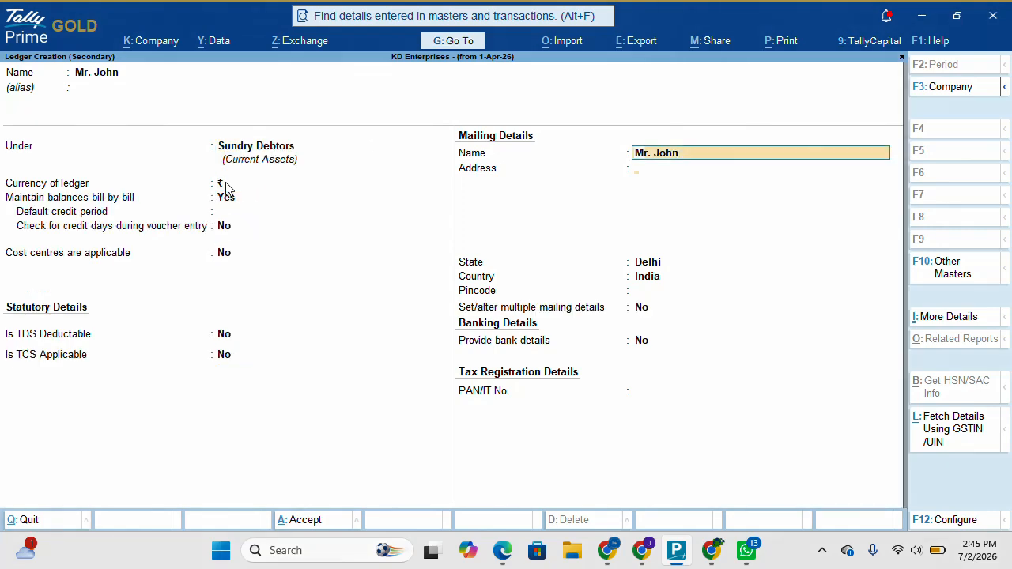
# Keep the mailing name and set the ledger's country to United States of America.
pyautogui.press('Return')
pyautogui.press('Return')
pyautogui.press('Return')
pyautogui.press('Return')
pyautogui.press('BackSpace')
pyautogui.write('U')
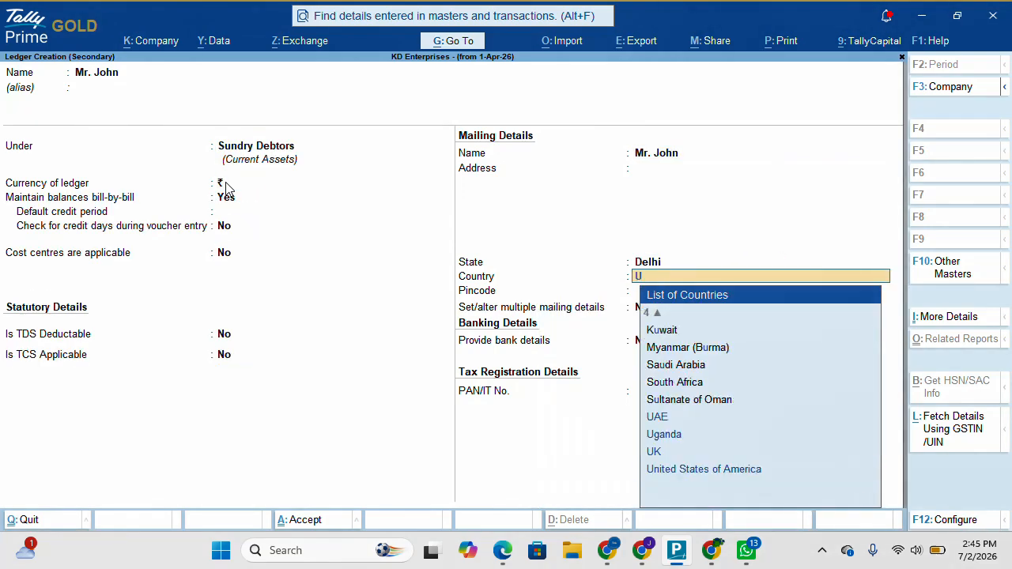
pyautogui.press('Down')
pyautogui.press('Down')
pyautogui.press('Down')
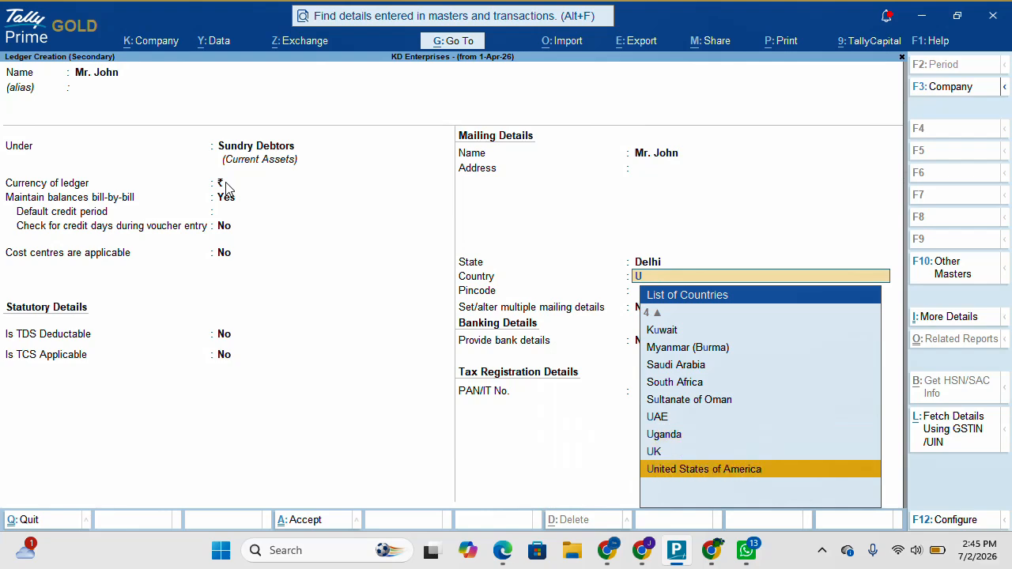
pyautogui.press('Return')
# Set the party's state to New York and save the ledger.
pyautogui.hotkey('shift', 'Tab')
pyautogui.hotkey('shift', 'Tab')
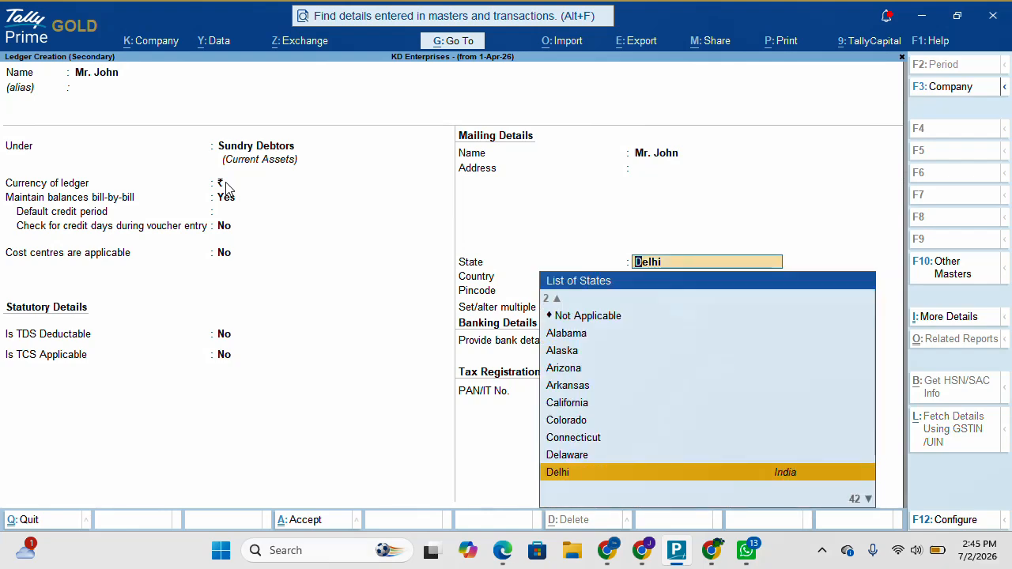
pyautogui.write('New')
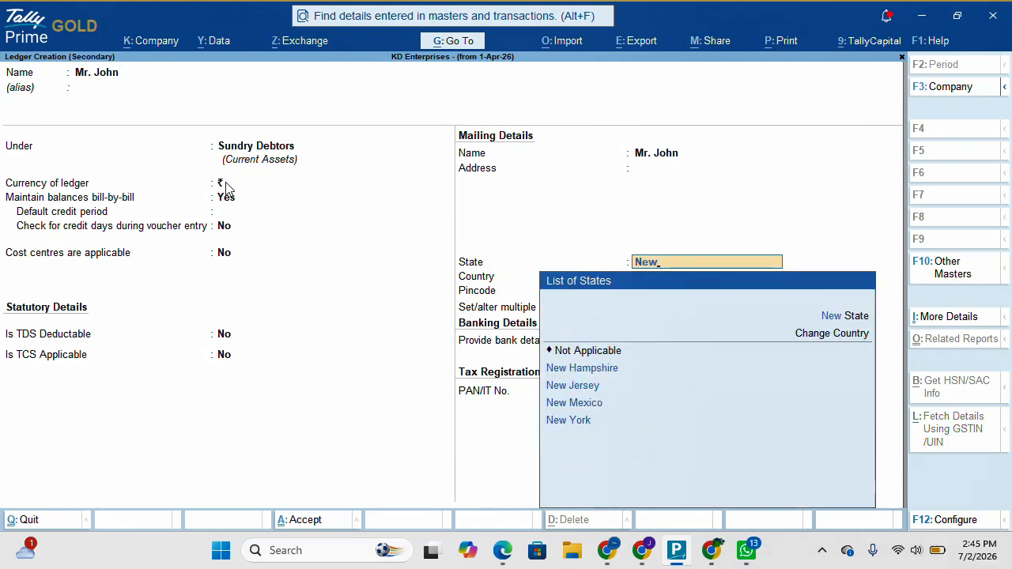
pyautogui.press('Down')
pyautogui.press('Down')
pyautogui.press('Down')
pyautogui.press('Return')
pyautogui.hotkey('ctrl', 'a')
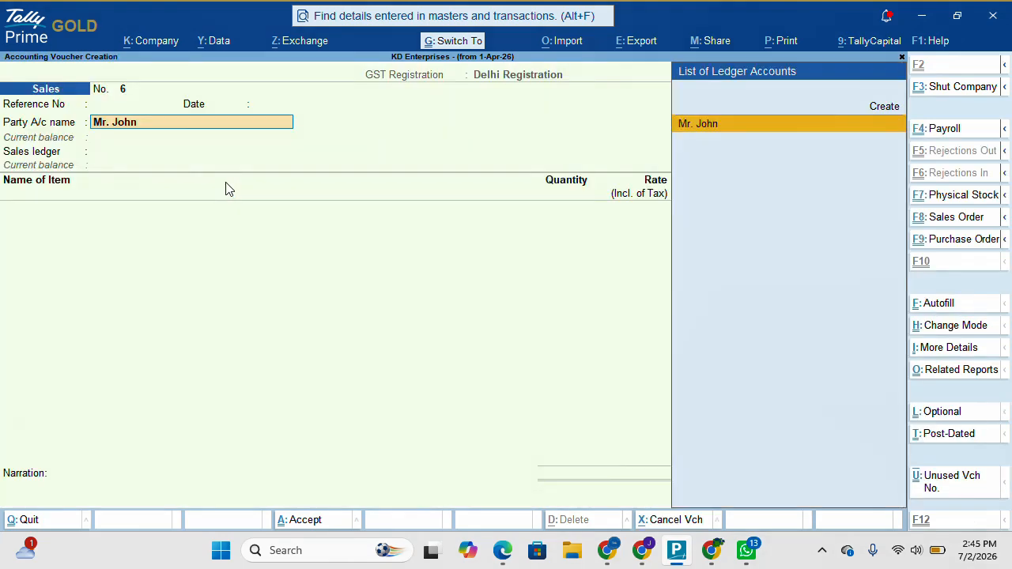
# Use the new ledger as the voucher's party, accept its details, and choose Sales as the sales ledger.
pyautogui.press('Return')
pyautogui.hotkey('ctrl', 'a')
pyautogui.hotkey('ctrl', 'a')
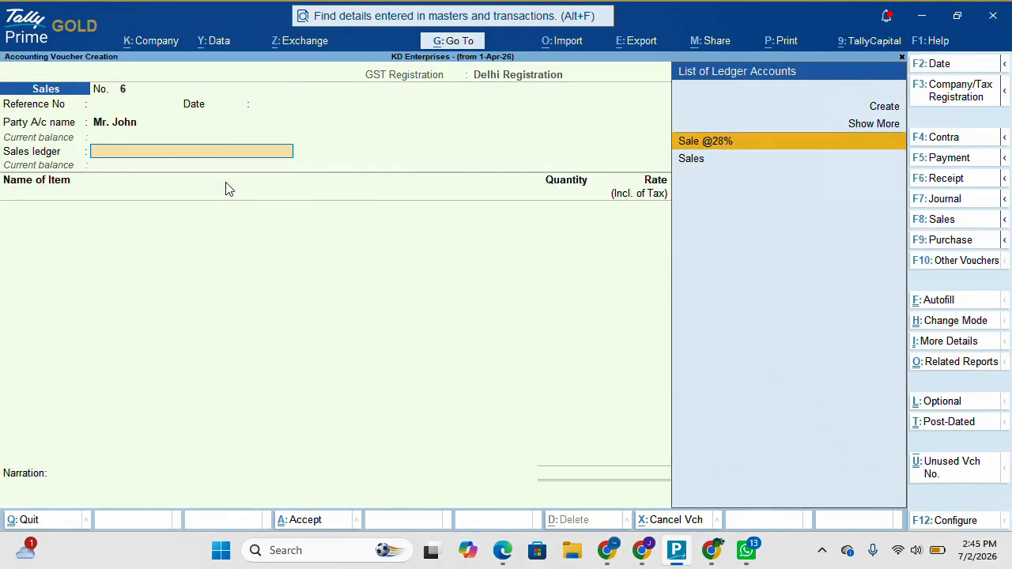
pyautogui.press('Down')
pyautogui.press('Return')
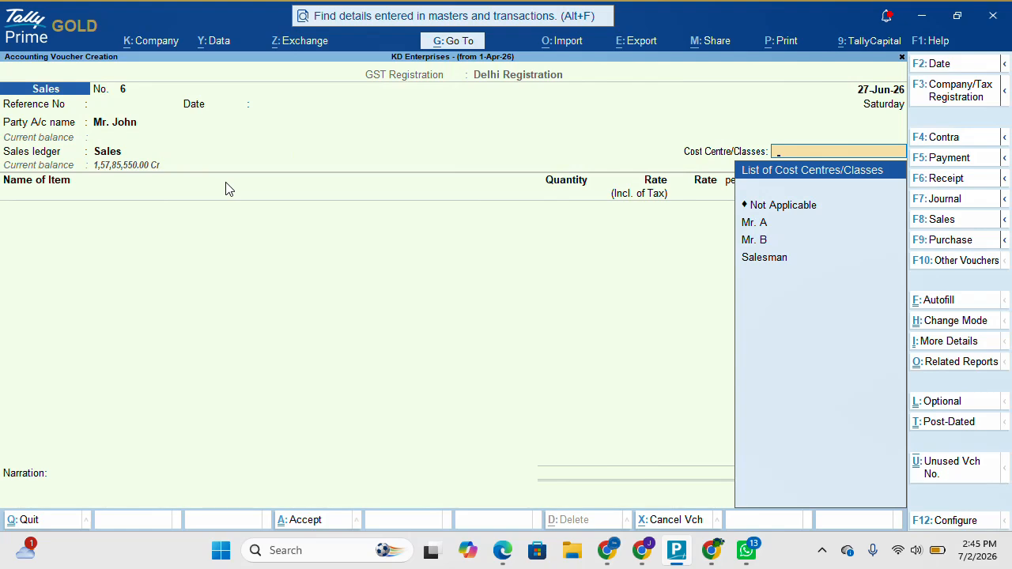
# Set the voucher's cost centre/class to Not Applicable.
pyautogui.press('Up')
pyautogui.press('Up')
pyautogui.press('Up')
pyautogui.press('Up')
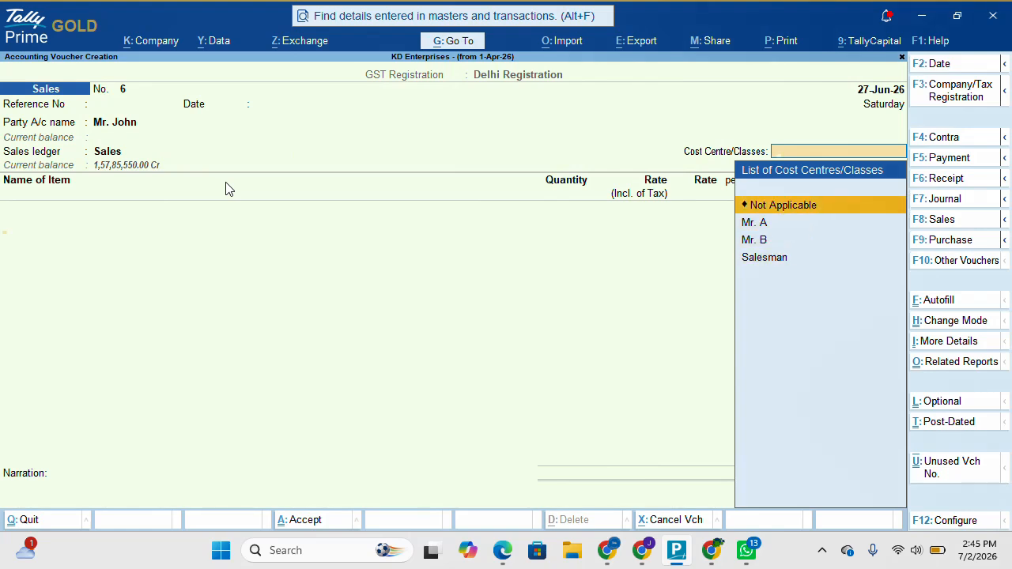
pyautogui.press('Return')
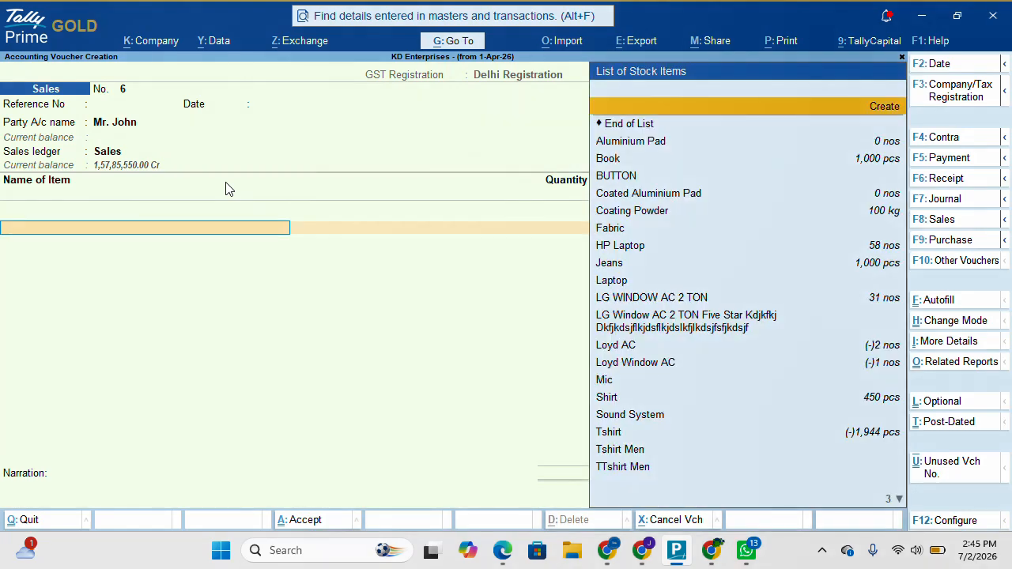
# Add the stock item LG WINDOW AC 2 TON to the sales voucher with order number Not Applicable.
pyautogui.write('Lg')
pyautogui.press('Down')
pyautogui.press('Up')
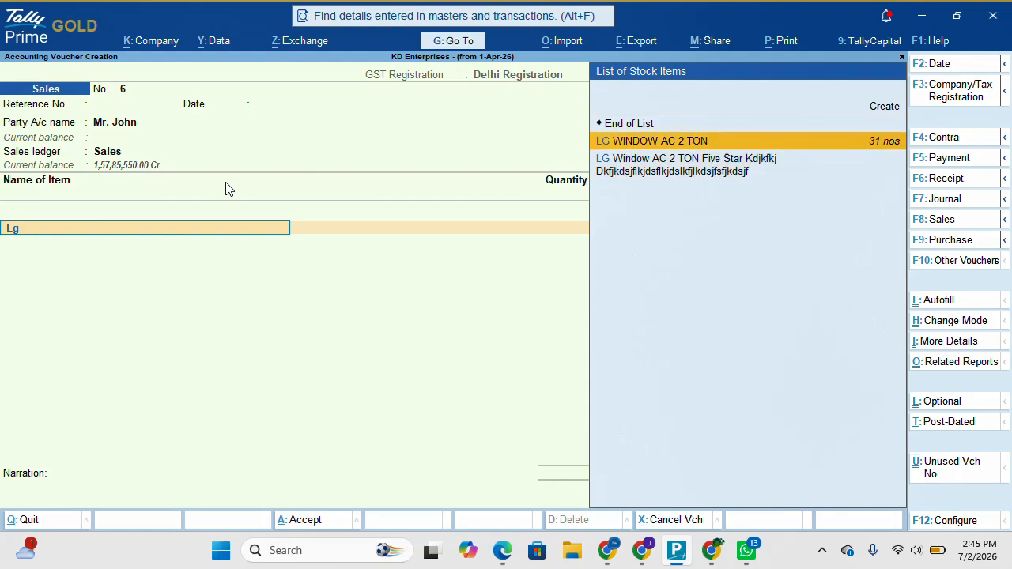
pyautogui.press('Return')
pyautogui.press('Return')
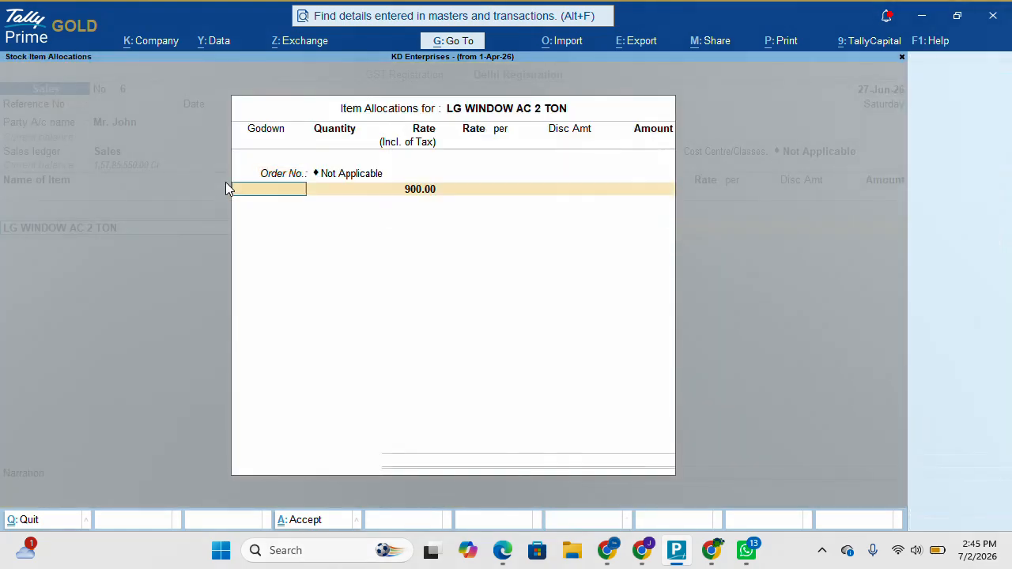
# Allocate 20 nos of the item from the Karol Bagh godown.
pyautogui.press('Down')
pyautogui.press('Up')
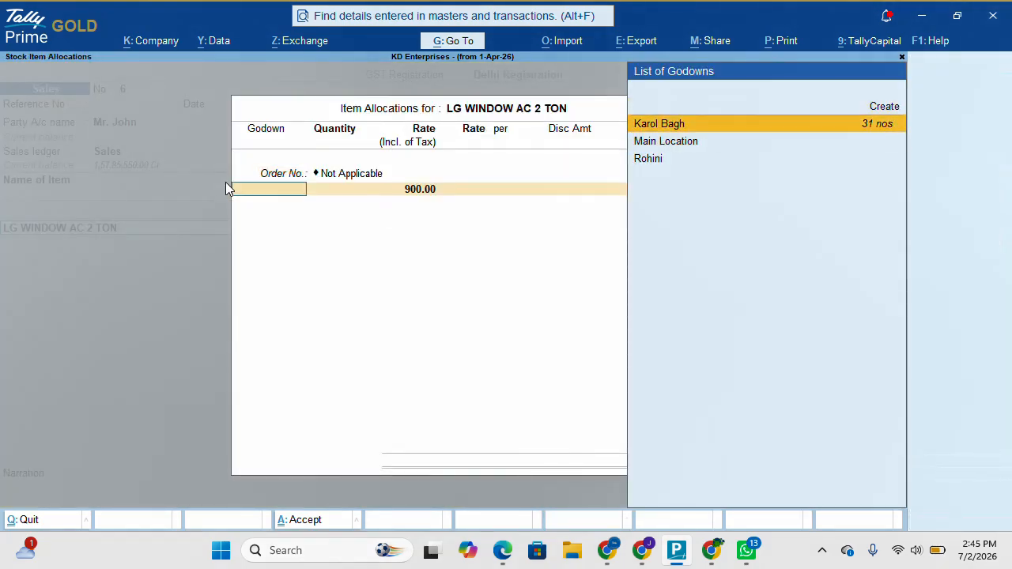
pyautogui.press('Return')
pyautogui.write('20')
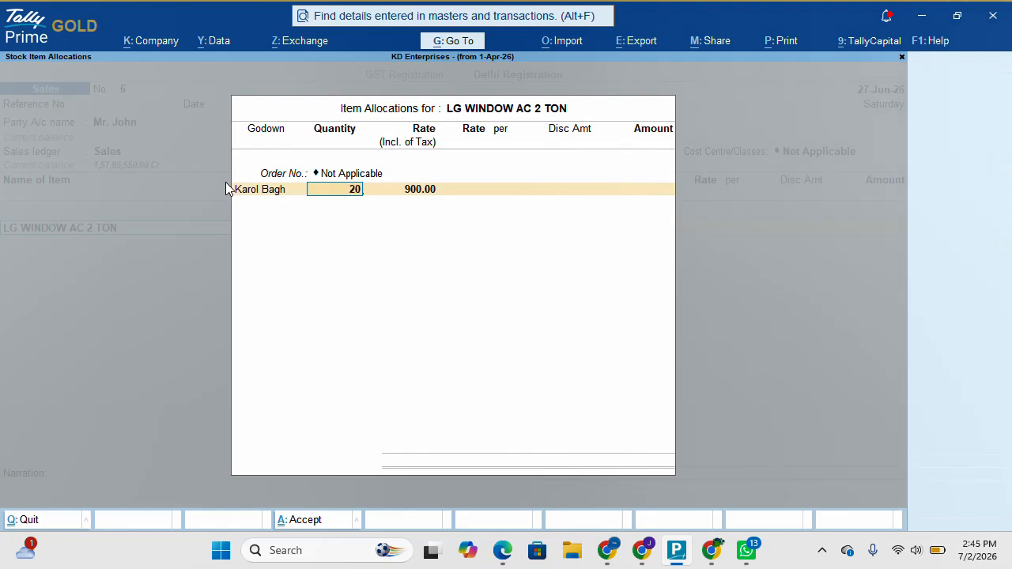
pyautogui.press('Return')
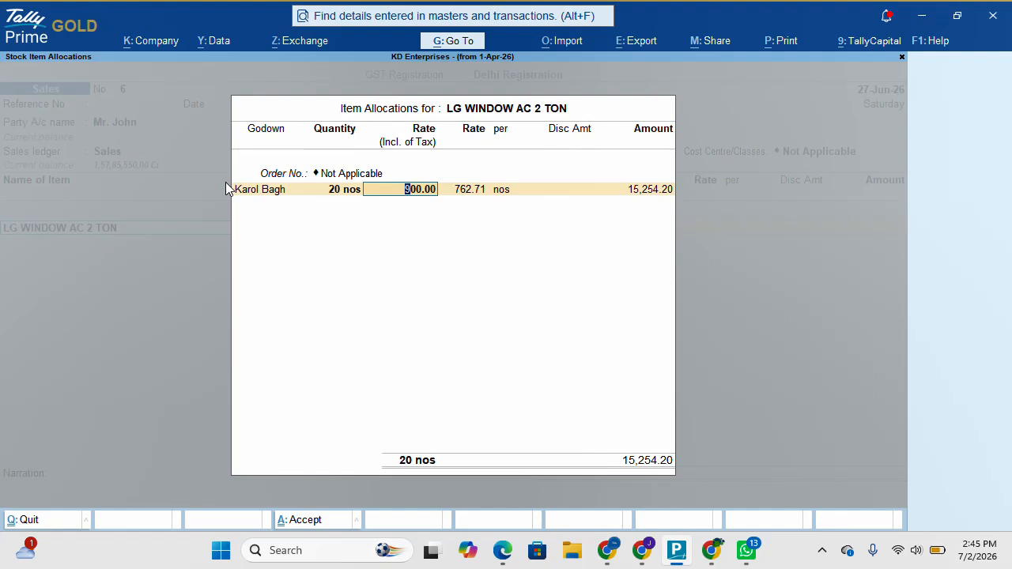
# Clear the item's prefilled tax-inclusive rate and its rate in the allocation.
pyautogui.press('Delete')
pyautogui.press('Delete')
pyautogui.press('Delete')
pyautogui.press('Delete')
pyautogui.press('Delete')
pyautogui.press('Delete')
pyautogui.press('Return')
pyautogui.press('Delete')
pyautogui.press('Delete')
pyautogui.press('Delete')
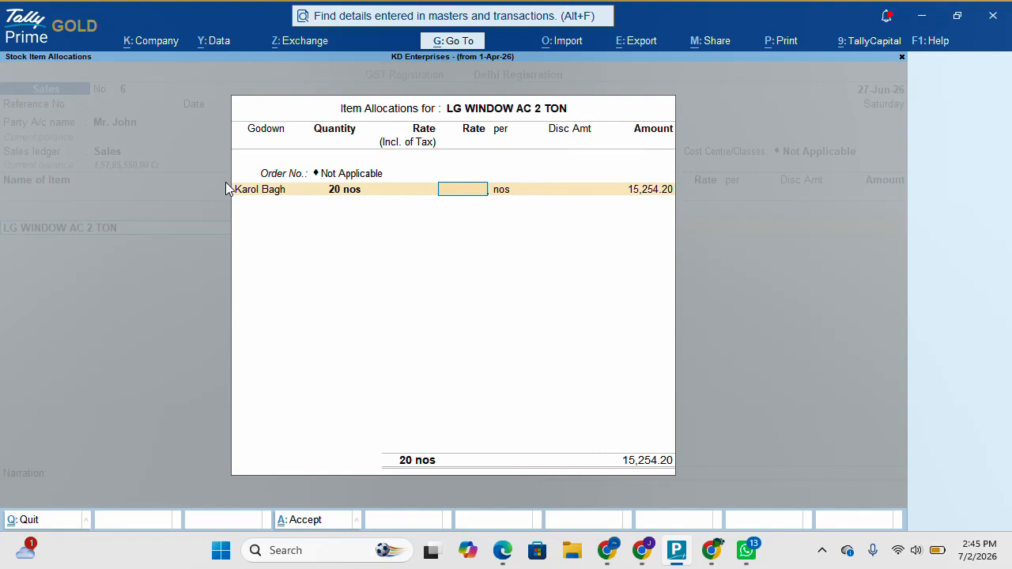
pyautogui.write('50000')
pyautogui.press('Return')
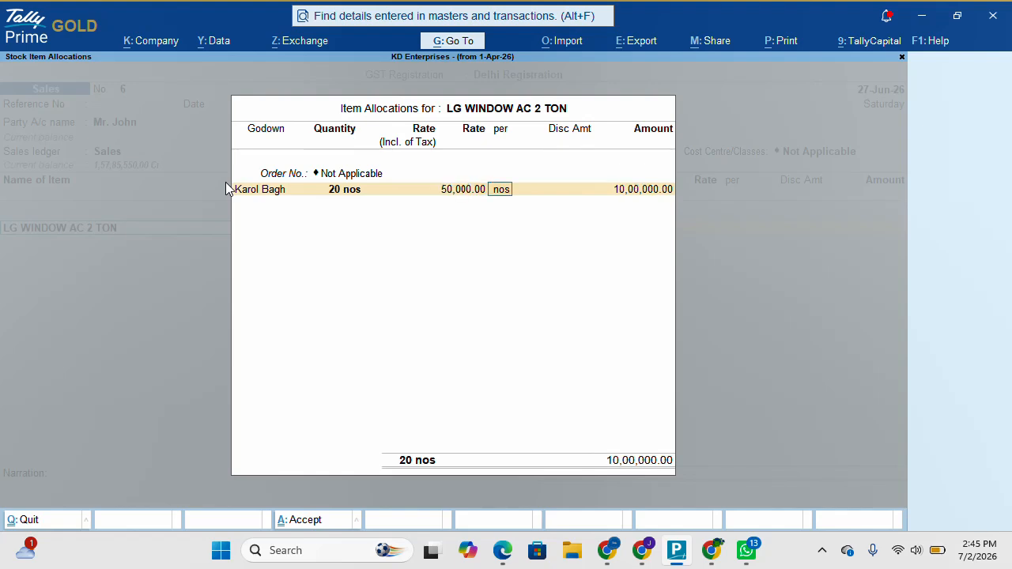
pyautogui.press('BackSpace')
pyautogui.write('50000')
pyautogui.write('$')
pyautogui.press('BackSpace')
pyautogui.press('BackSpace')
pyautogui.press('BackSpace')
pyautogui.press('BackSpace')
pyautogui.press('BackSpace')
pyautogui.press('BackSpace')
# Set the item's rate to 1000 $ per nos with a rate of exchange of ₹ 95/ $.
pyautogui.write('1000$')
pyautogui.press('Return')
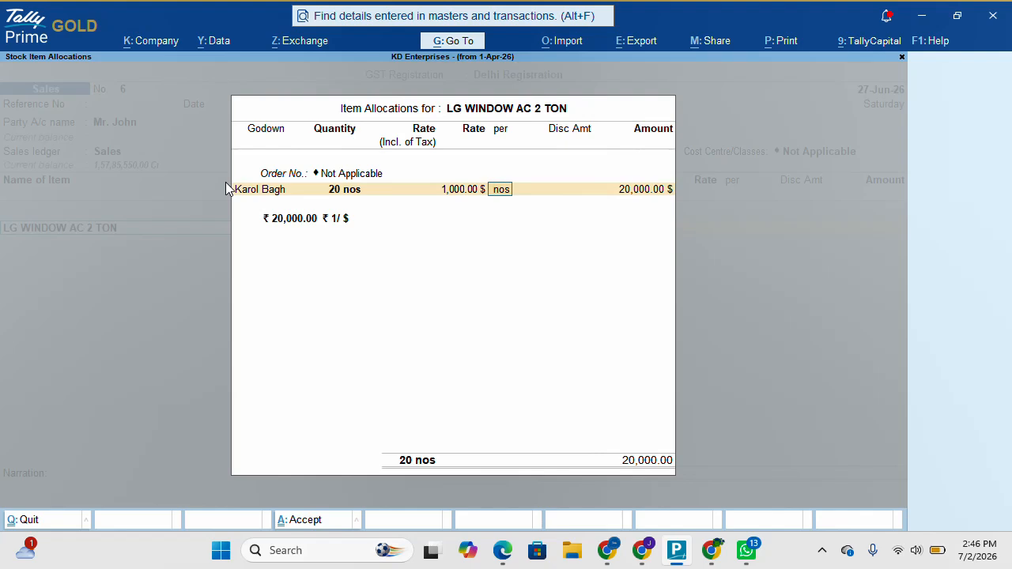
pyautogui.press('Return')
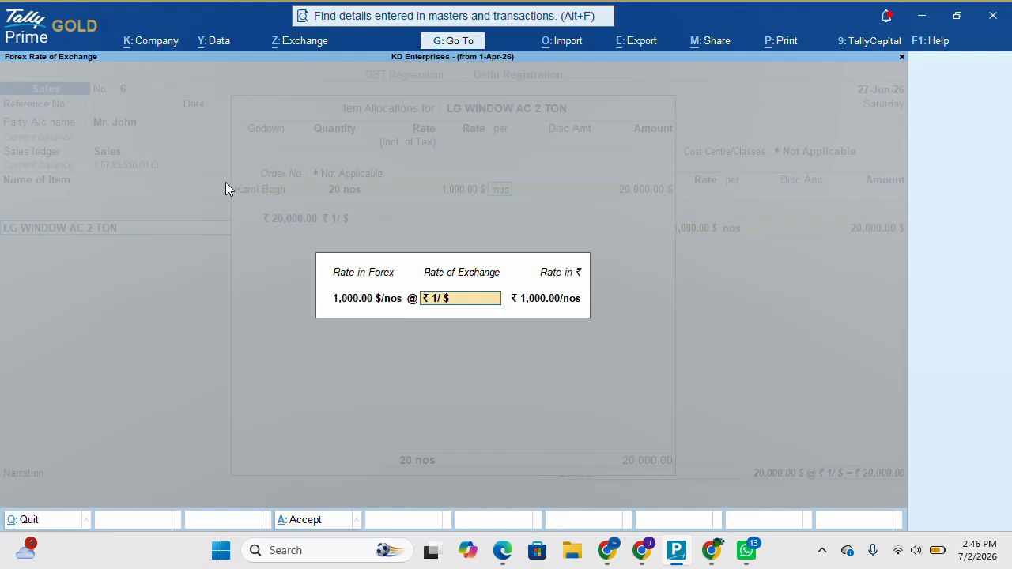
pyautogui.write('95/$')
pyautogui.press('Return')
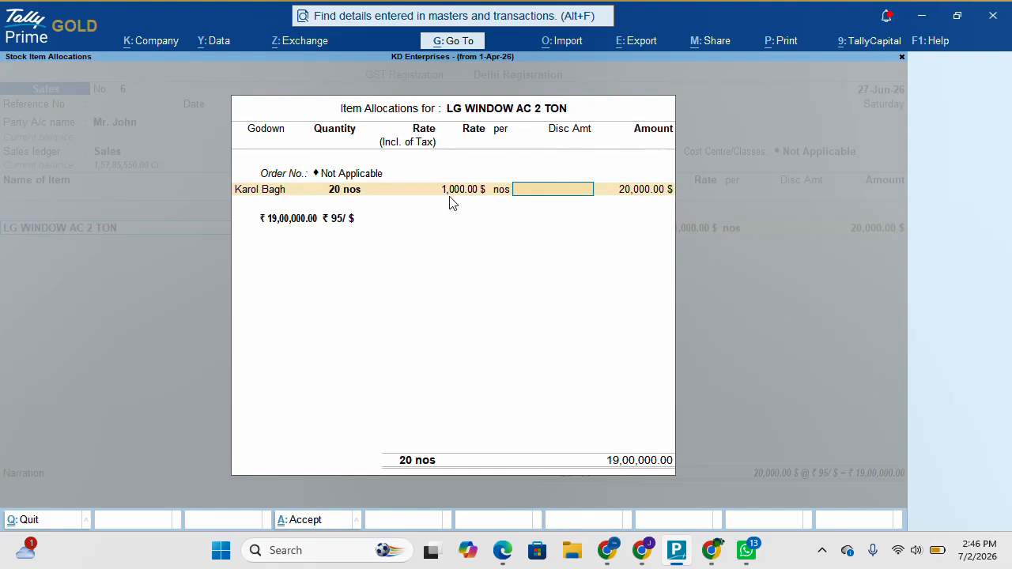
# Finish the item allocation without a discount and keep the GST details as per Masters/Company.
pyautogui.press('Return')
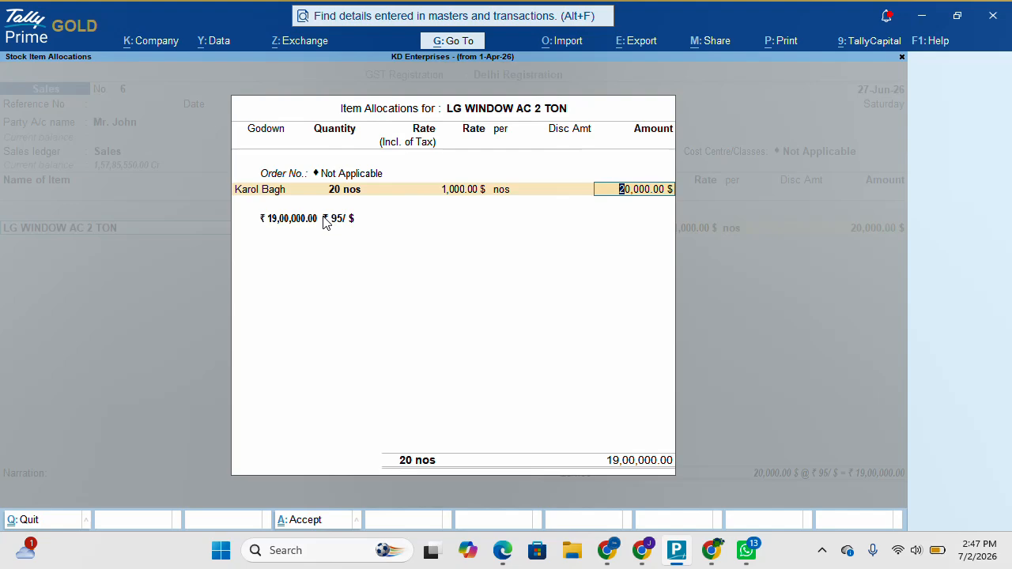
pyautogui.press('Return')
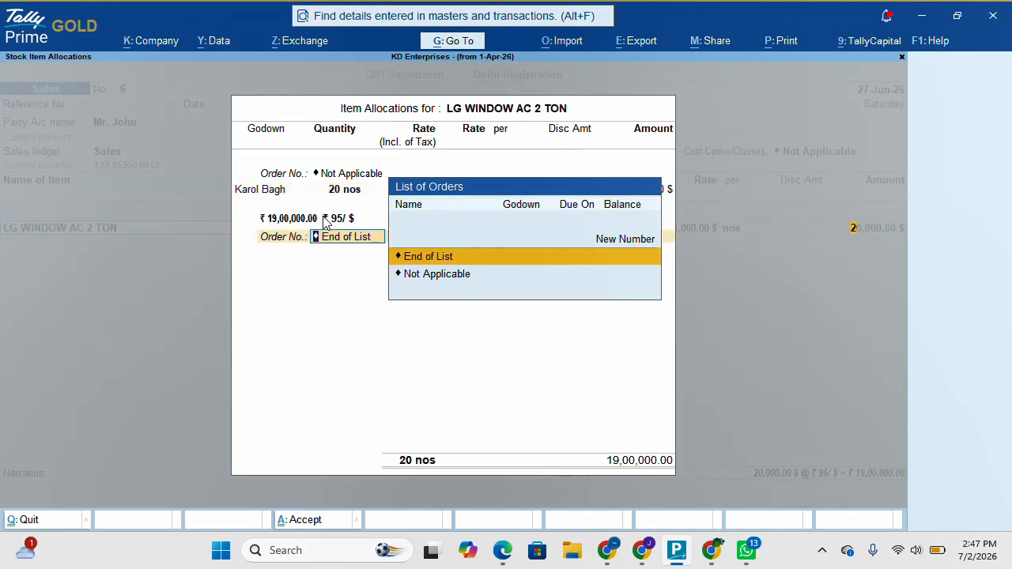
pyautogui.press('Return')
pyautogui.press('Return')
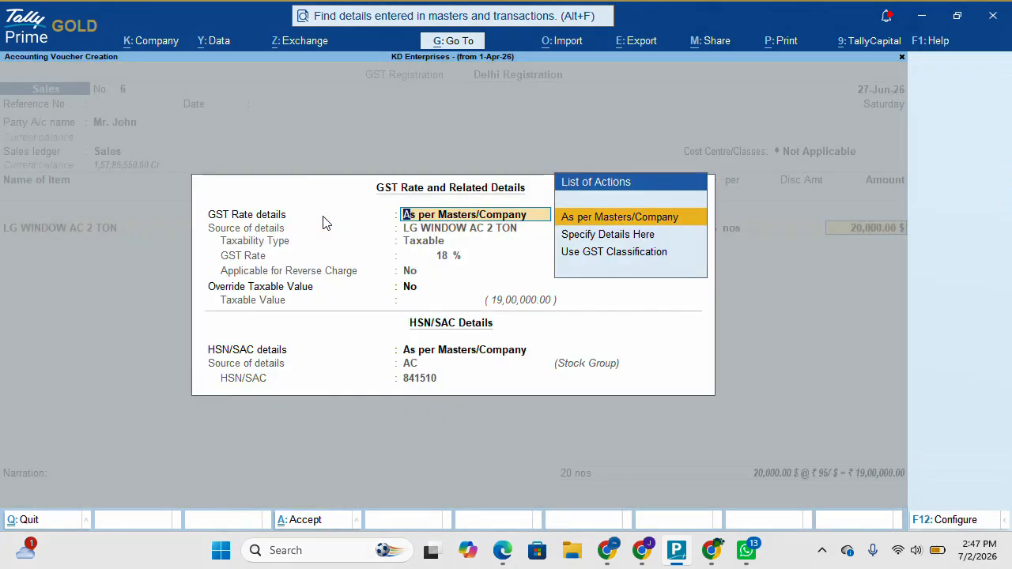
pyautogui.press('Return')
pyautogui.press('Return')
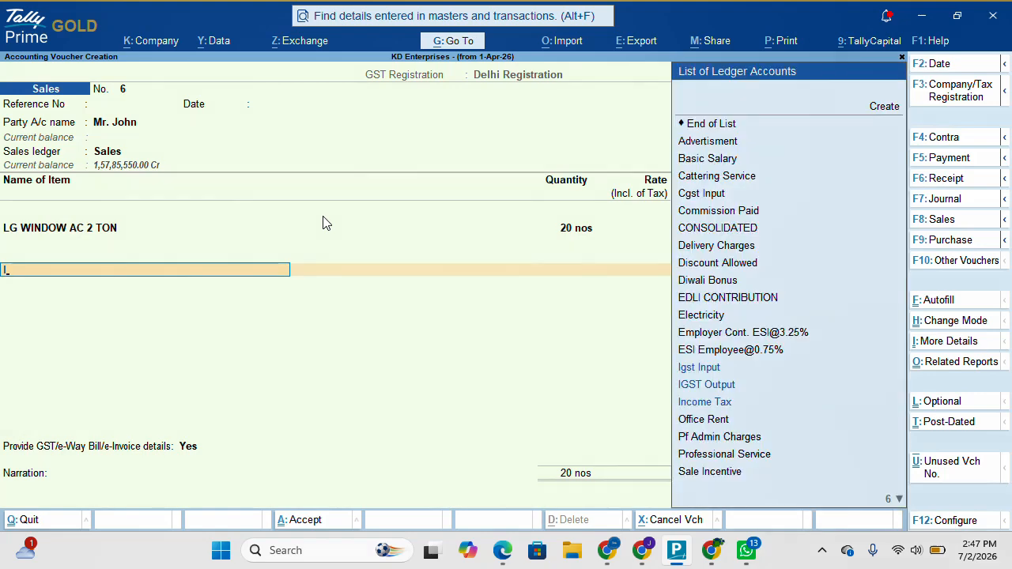
# Add the IGST Output ledger below the item and accept its forex amount at ₹ 95/ $.
pyautogui.press('Down')
pyautogui.press('Down')
pyautogui.press('Return')
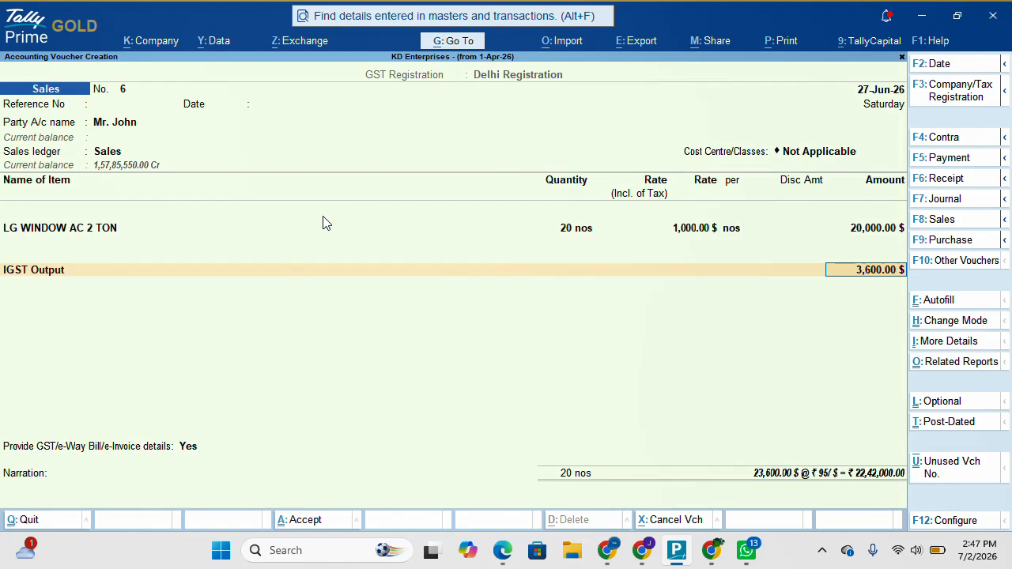
pyautogui.press('Return')
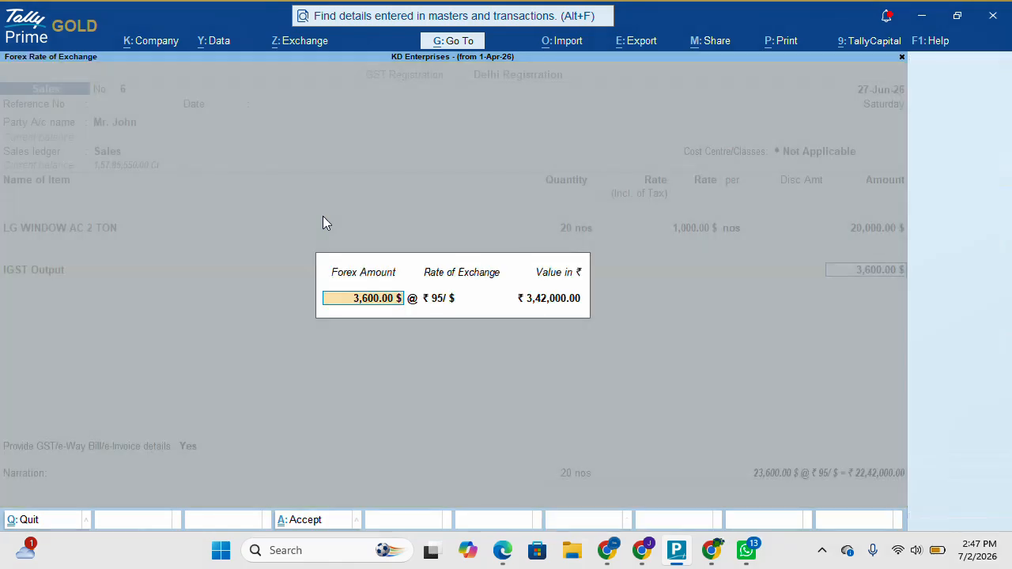
pyautogui.press('Return')
pyautogui.press('Return')
pyautogui.press('Return')
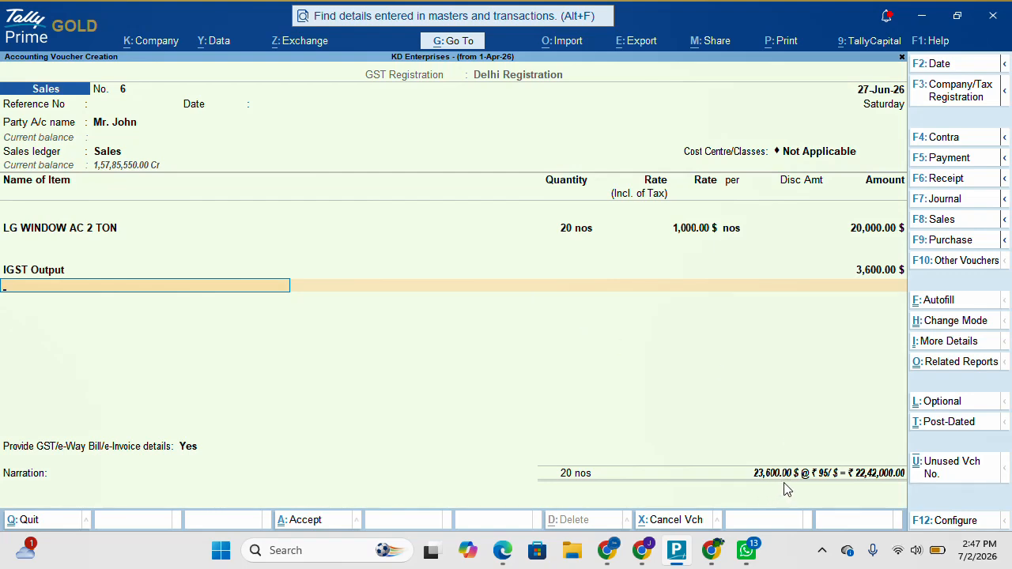
pyautogui.press('Return')
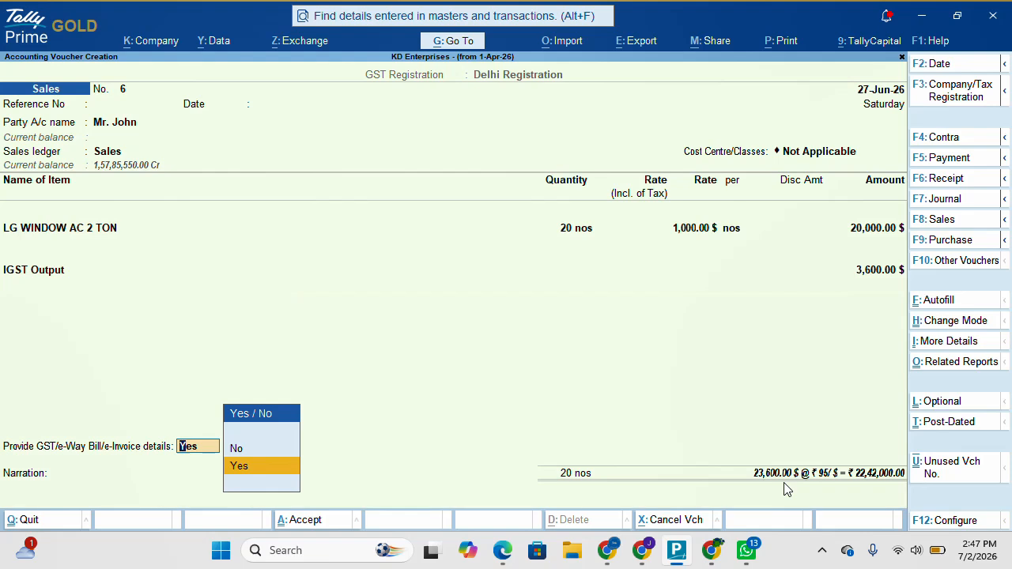
# Replace the IGST Output line below the stock item with End of List.
pyautogui.press('BackSpace')
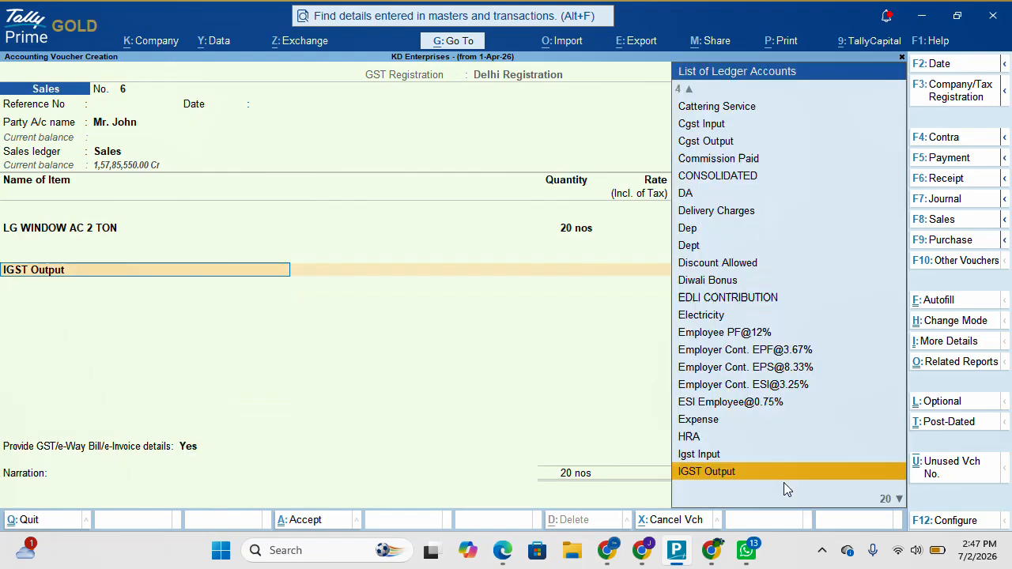
pyautogui.press('Up')
pyautogui.press('Up')
pyautogui.press('Up')
pyautogui.press('Up')
pyautogui.press('Up')
pyautogui.press('Up')
pyautogui.press('Up')
pyautogui.press('Up')
pyautogui.press('Up')
pyautogui.press('Up')
pyautogui.press('Up')
pyautogui.press('Up')
pyautogui.press('Up')
pyautogui.press('Up')
pyautogui.press('Up')
pyautogui.press('Up')
pyautogui.press('Up')
pyautogui.press('Up')
pyautogui.press('Up')
pyautogui.press('Up')
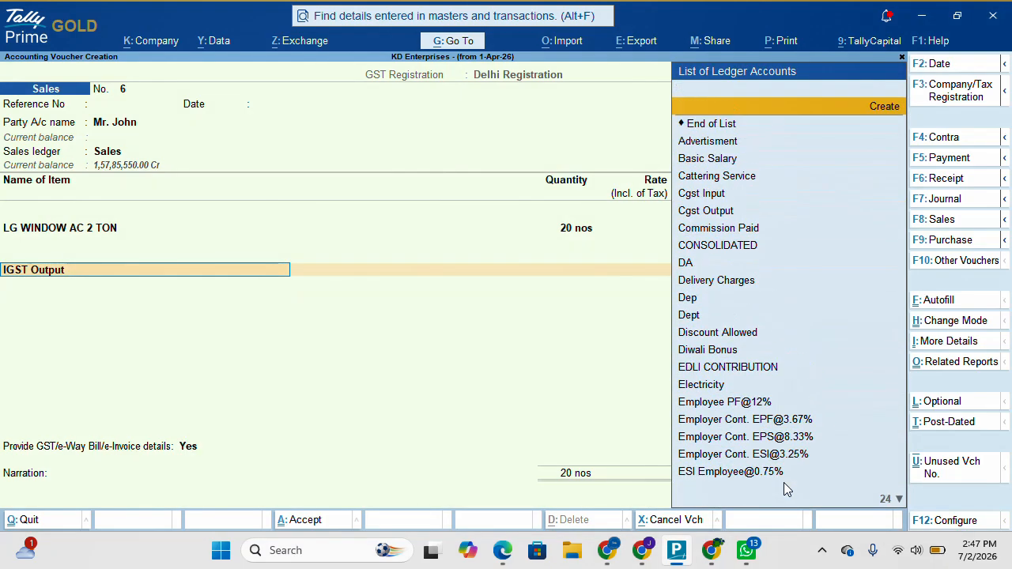
pyautogui.press('Down')
pyautogui.press('Return')
pyautogui.press('BackSpace')
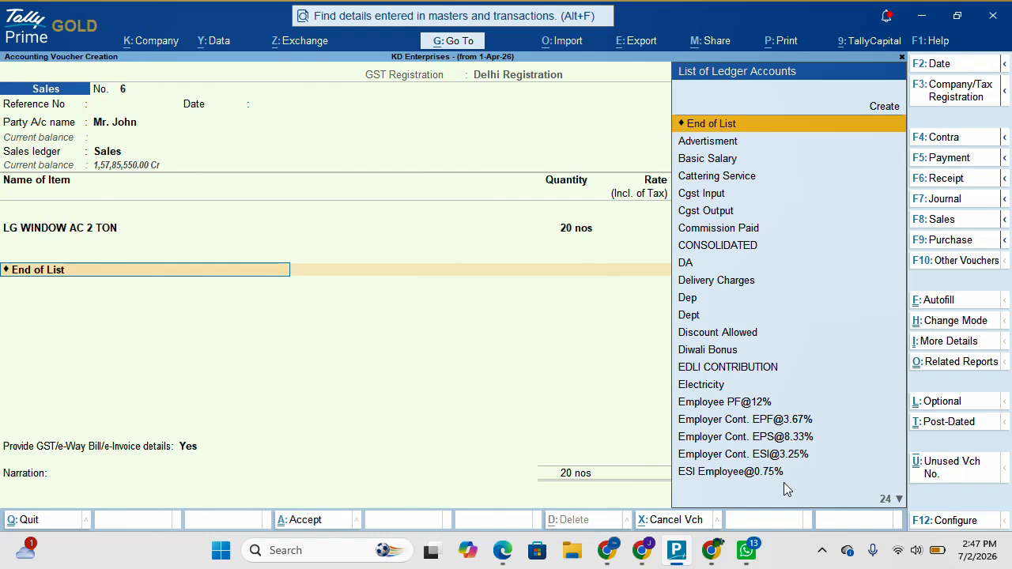
pyautogui.press('Return')
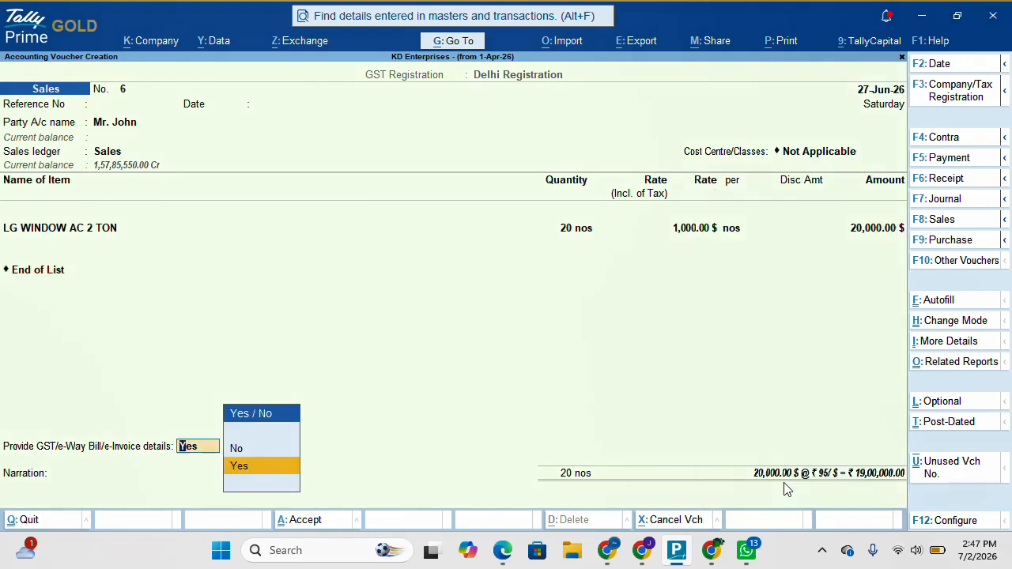
# Save the sales voucher and answer No to the follow-up prompt.
pyautogui.press('ctrl')
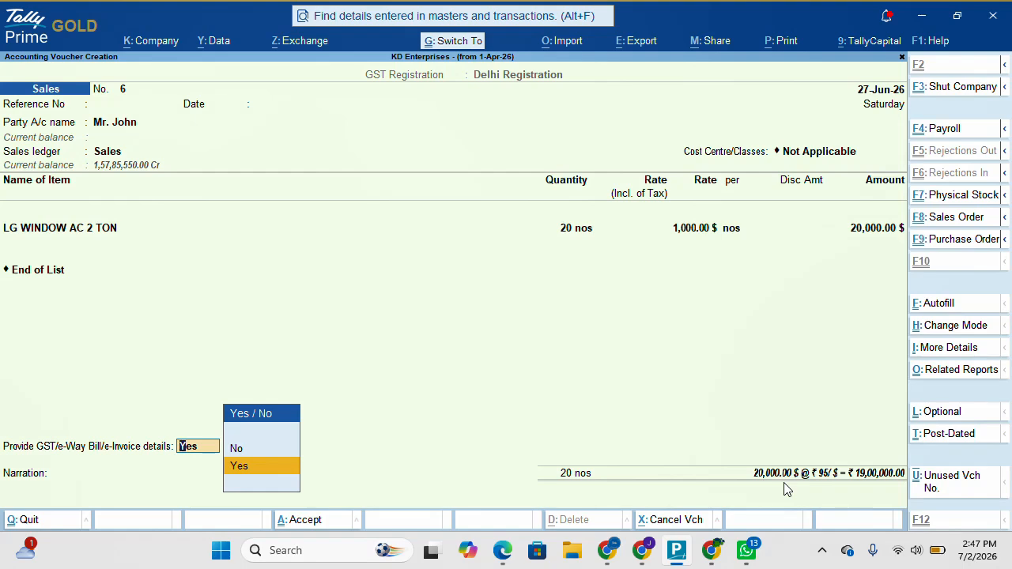
pyautogui.hotkey('ctrl', 'a')
pyautogui.press('n')
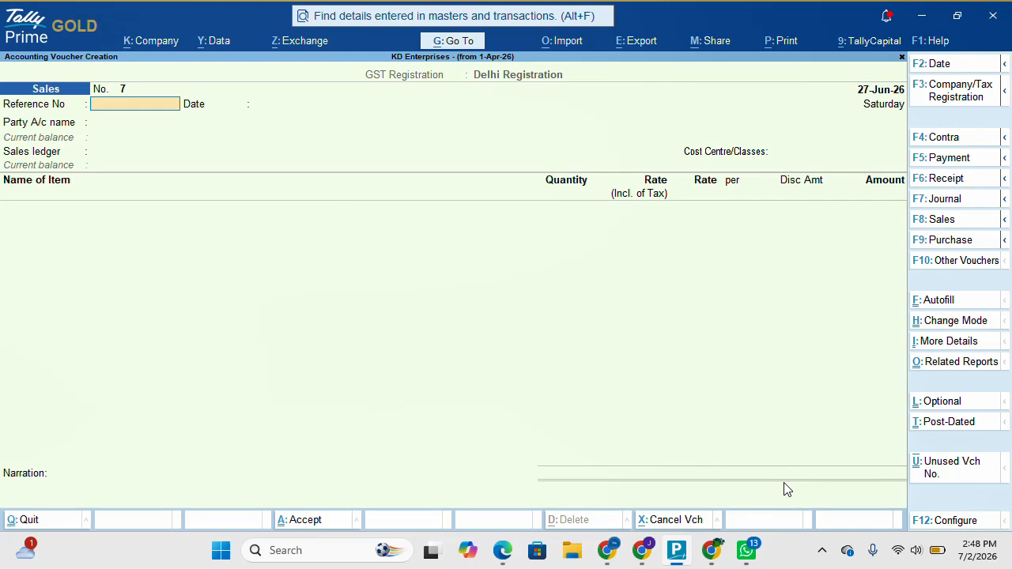
# Set the voucher date to 1-7 and start a receipt voucher without a cost centre class.
pyautogui.press('F2')
pyautogui.write('1-7')
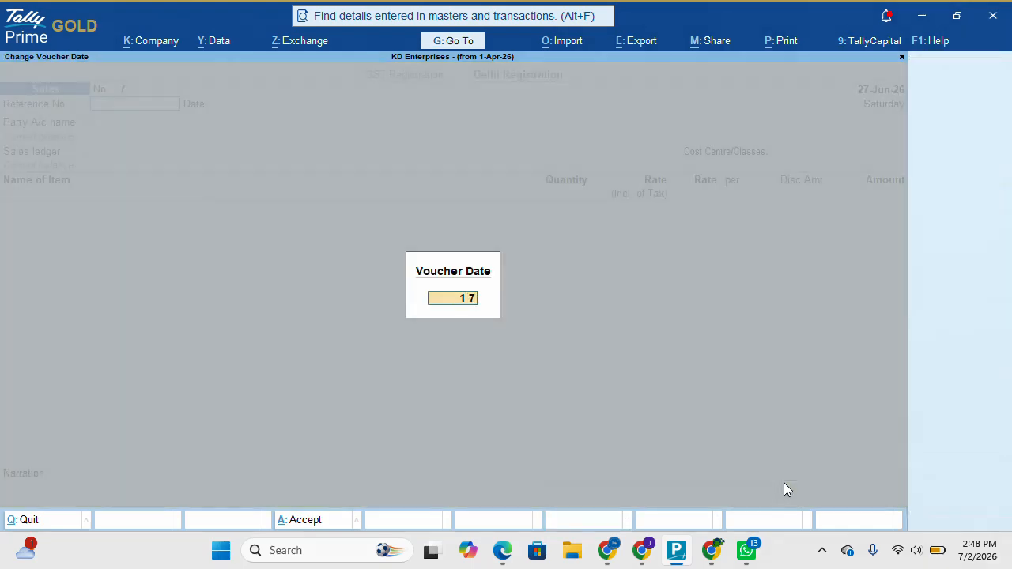
pyautogui.press('Return')
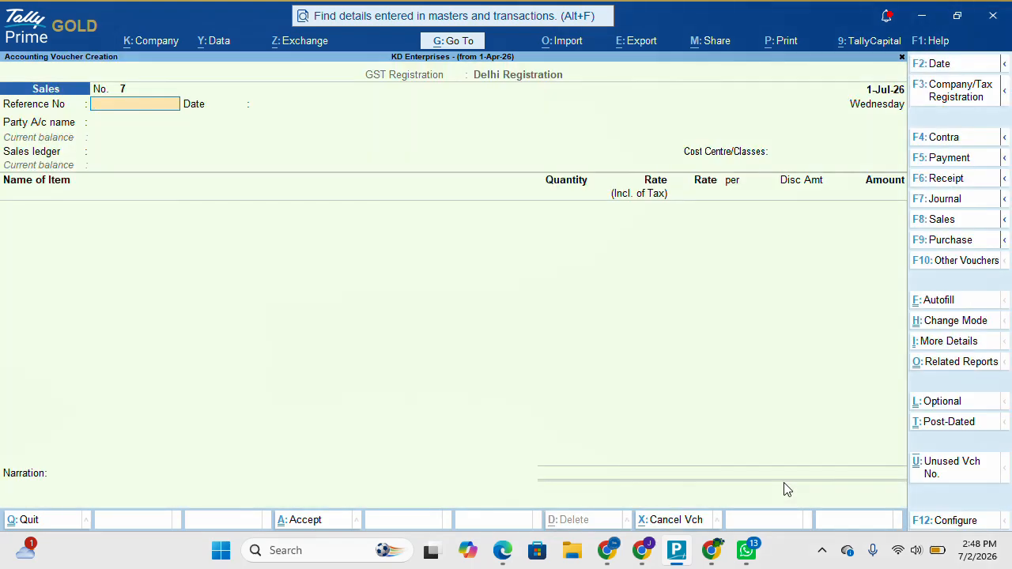
pyautogui.press('F6')
pyautogui.press('Return')
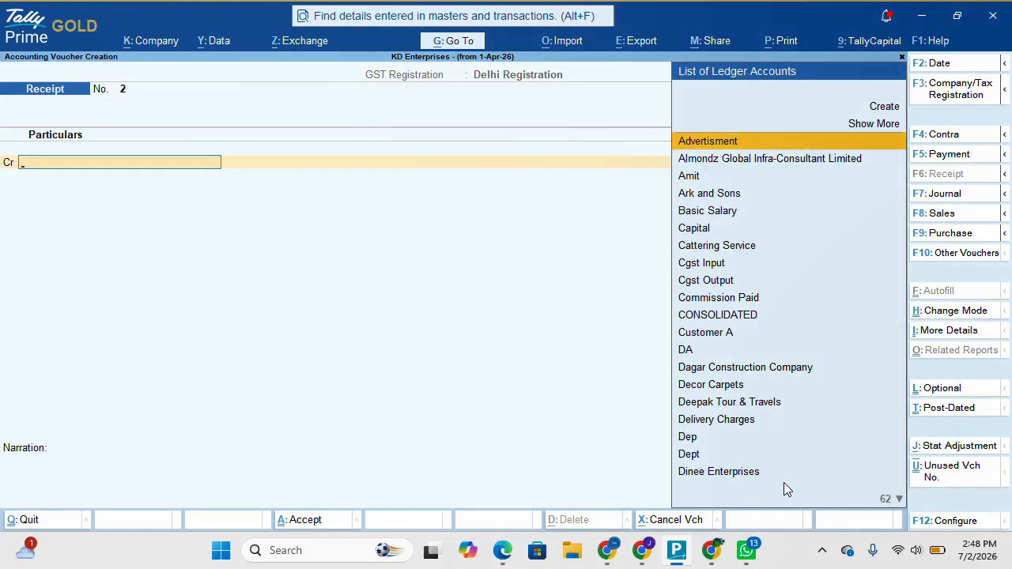
# Credit the foreign customer's ledger and allocate 20,000 $ as Agst Ref to the pending bill dated 27-Jun-26.
pyautogui.write('Mr')
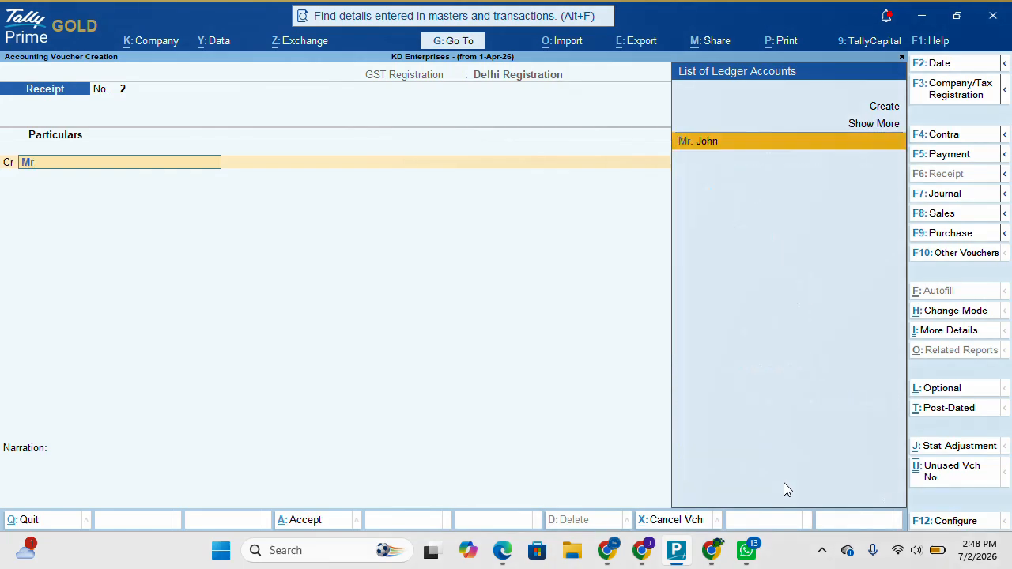
pyautogui.press('Return')
pyautogui.press('Return')
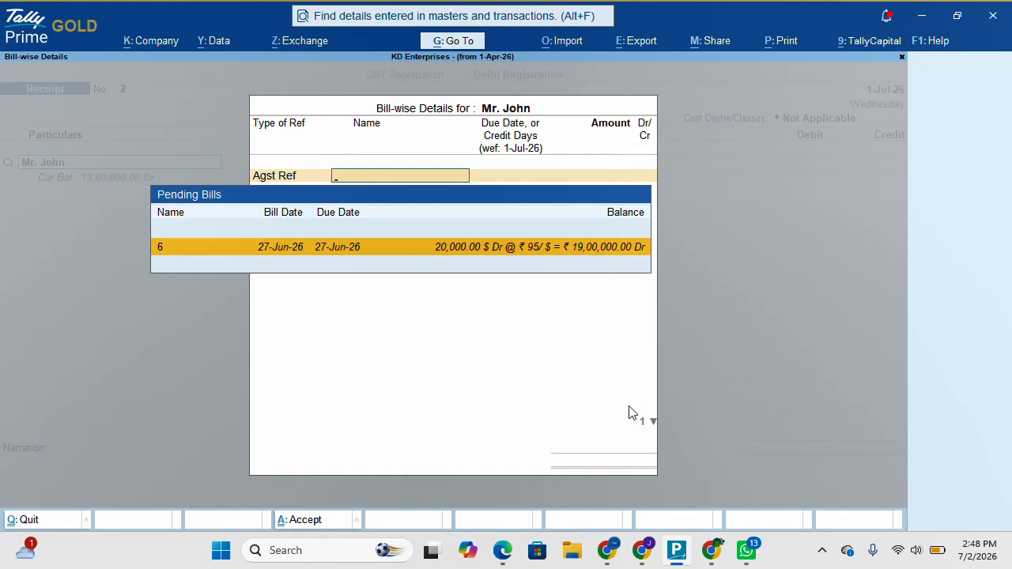
pyautogui.click(450, 247)
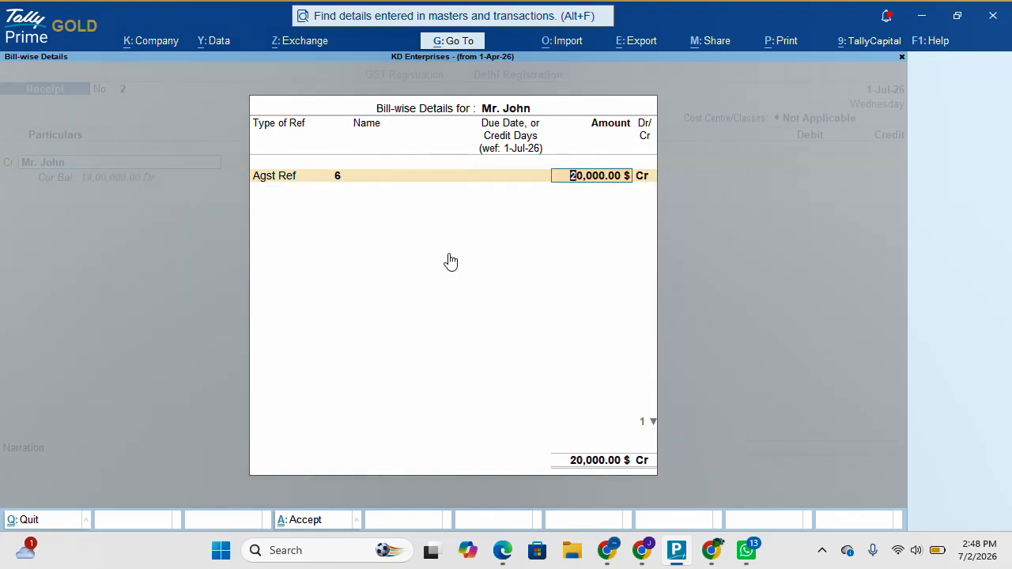
pyautogui.press('Return')
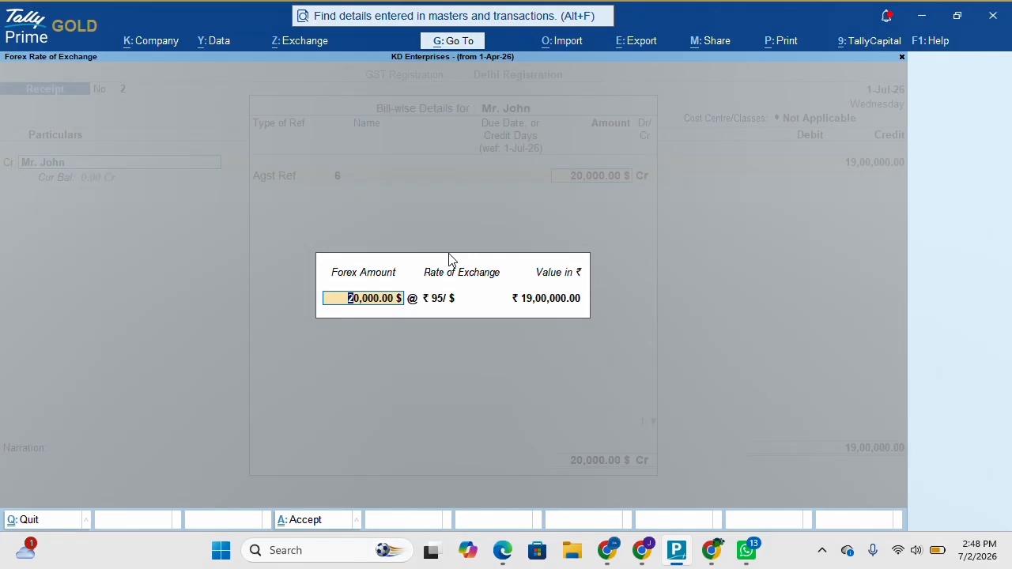
# Set the receipt's rate of exchange to ₹ 97/ $, accept the rupee value and finish the bill-wise details.
pyautogui.press('Return')
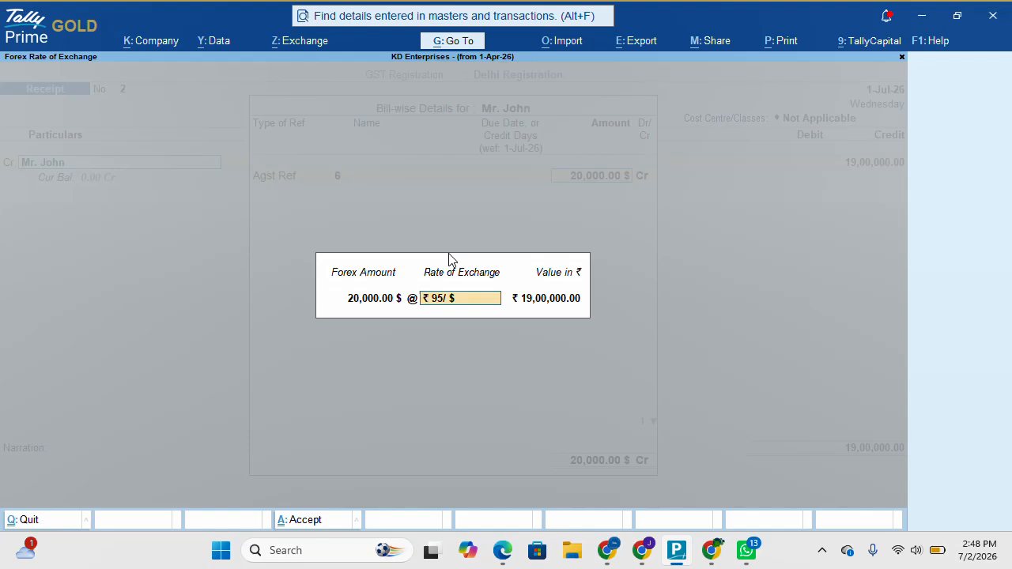
pyautogui.write('97/$')
pyautogui.press('Return')
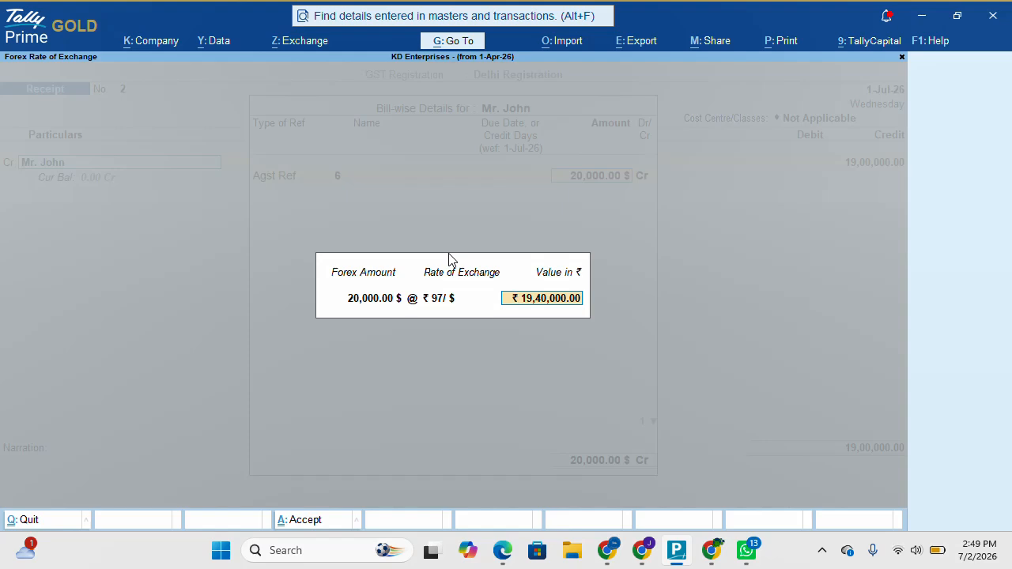
pyautogui.press('Return')
pyautogui.press('Return')
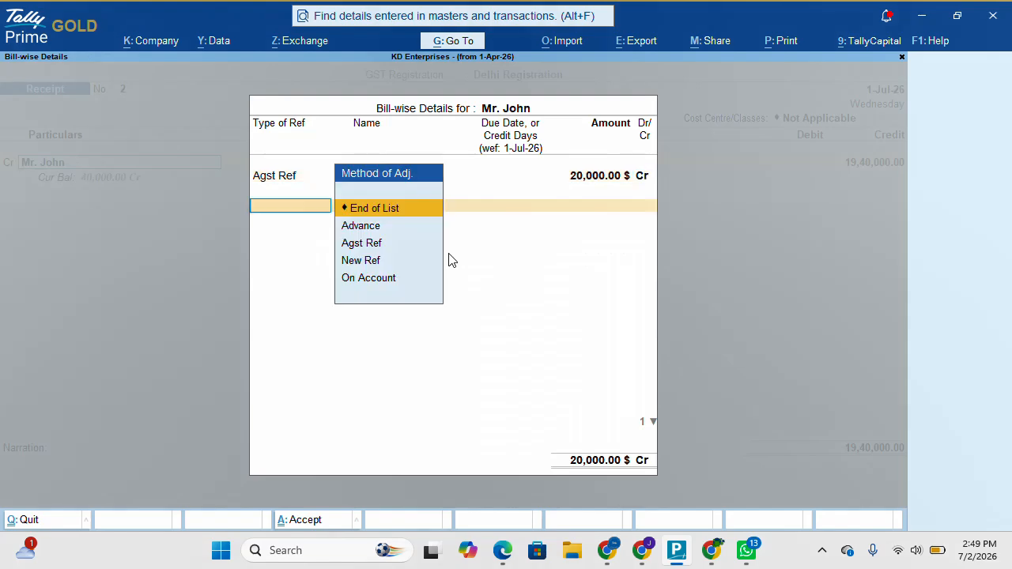
pyautogui.press('Return')
pyautogui.press('Return')
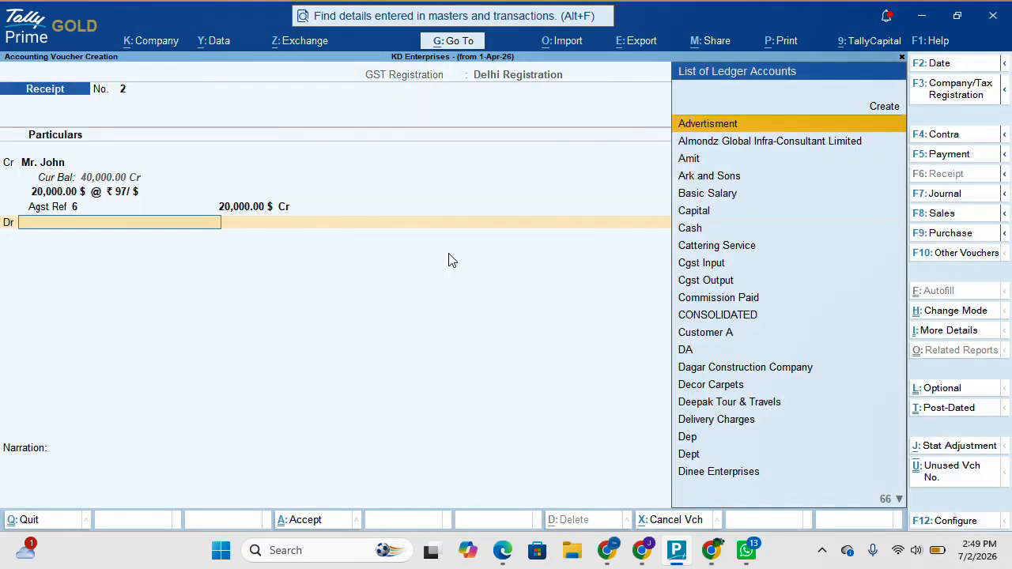
# Debit SBI for the received amount, save the receipt voucher and return to the Gateway of Tally.
pyautogui.write('Sb')
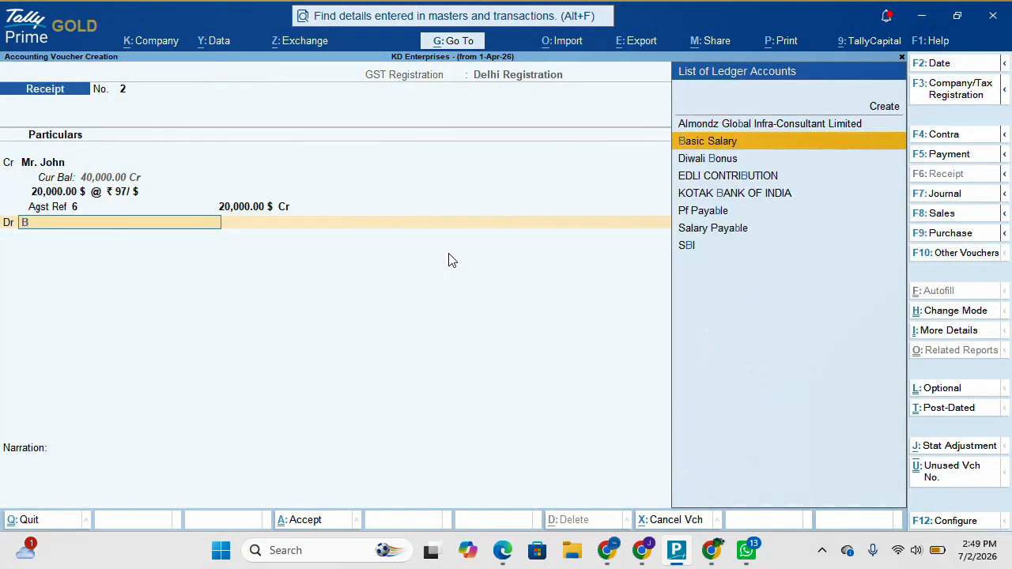
pyautogui.press('Return')
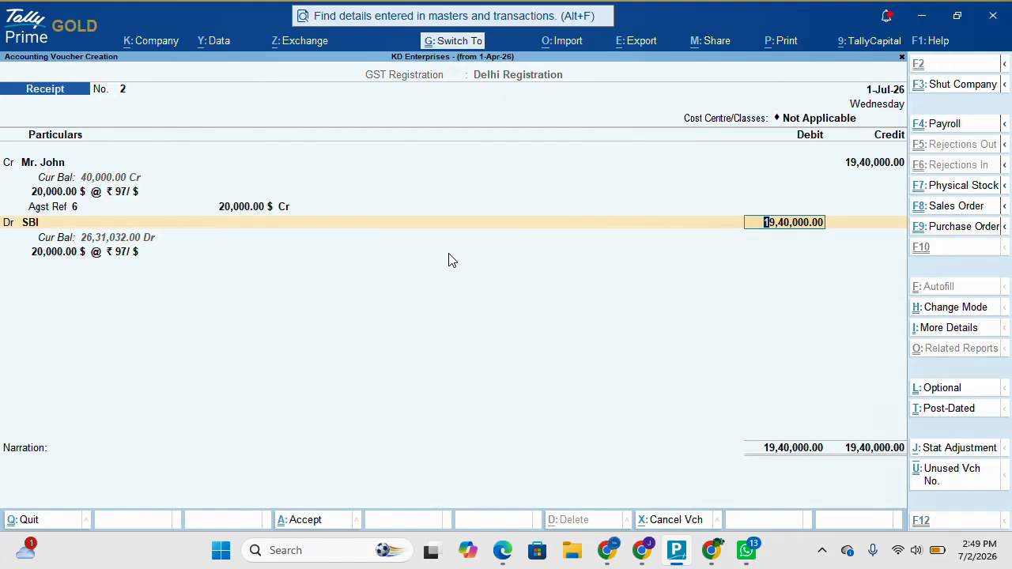
pyautogui.press('Return')
pyautogui.press('Return')
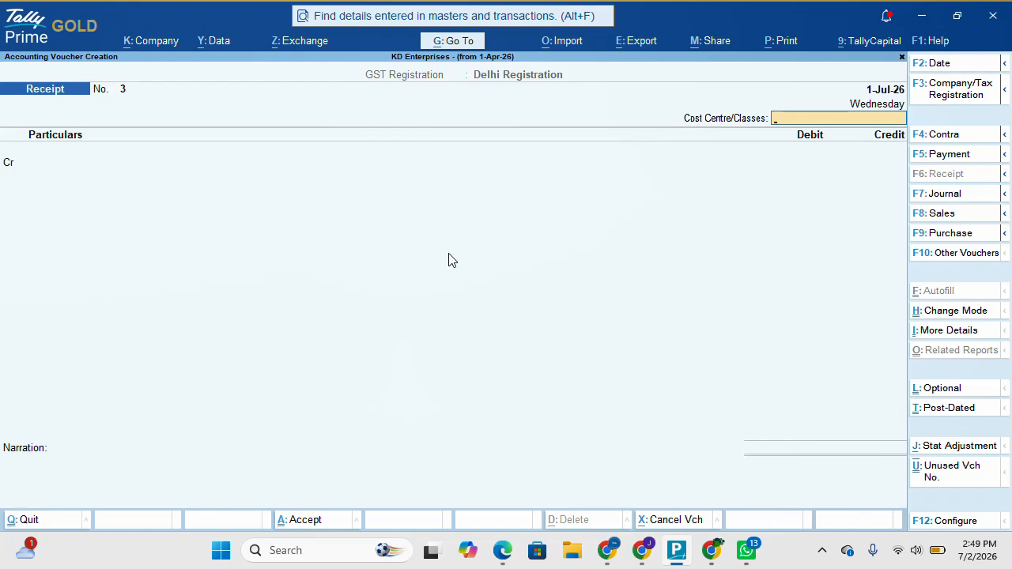
pyautogui.press('Escape')
pyautogui.press('y')
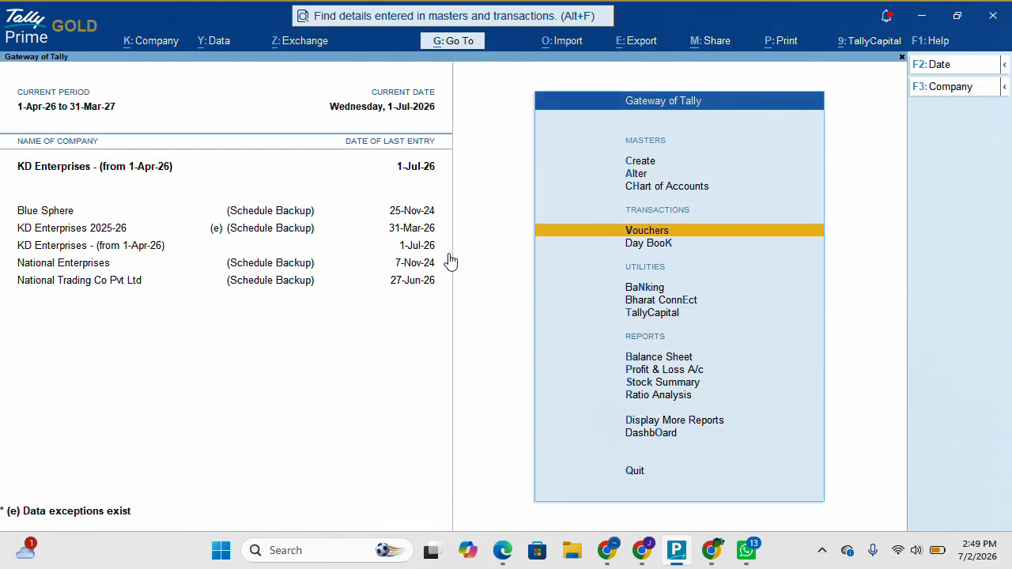
# Examine the Unadjusted Forex Gain/Loss in the detailed Balance Sheet, then close the report.
pyautogui.press('Down')
pyautogui.press('Down')
pyautogui.press('Down')
pyautogui.press('Down')
pyautogui.press('Down')
pyautogui.press('Return')
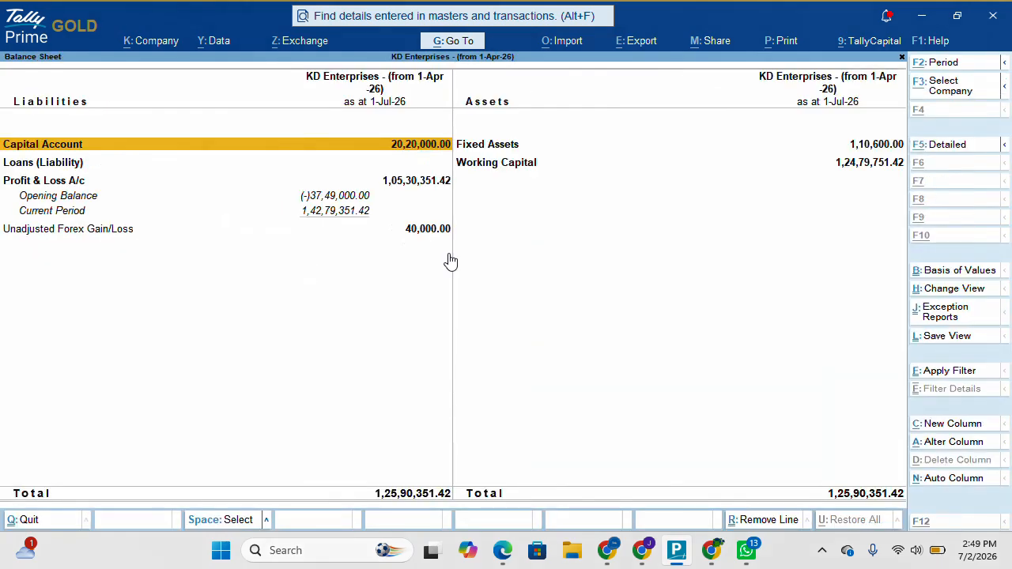
pyautogui.hotkey('alt', 'F5')
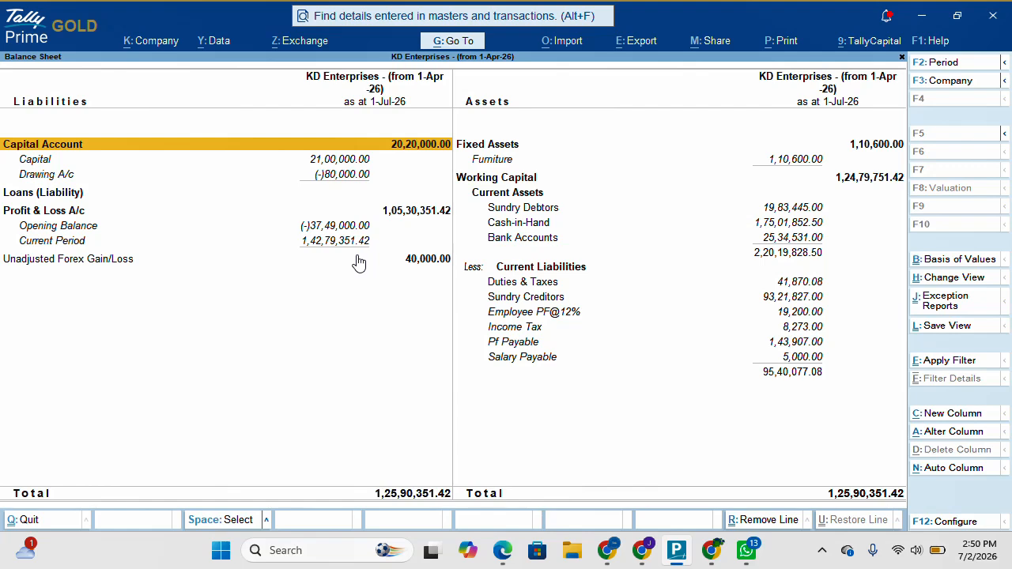
pyautogui.press('Escape')
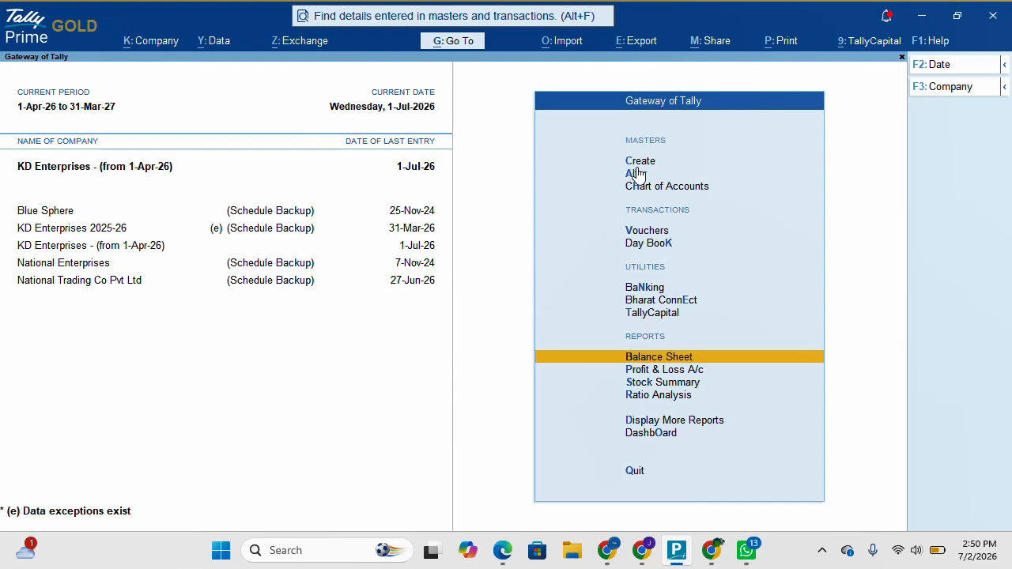
# Check the dollar's last voucher rate in the Rates of Exchange master and leave it unchanged.
pyautogui.press('Up')
pyautogui.press('Up')
pyautogui.press('Up')
pyautogui.press('Up')
pyautogui.press('Up')
pyautogui.press('Up')
pyautogui.press('Up')
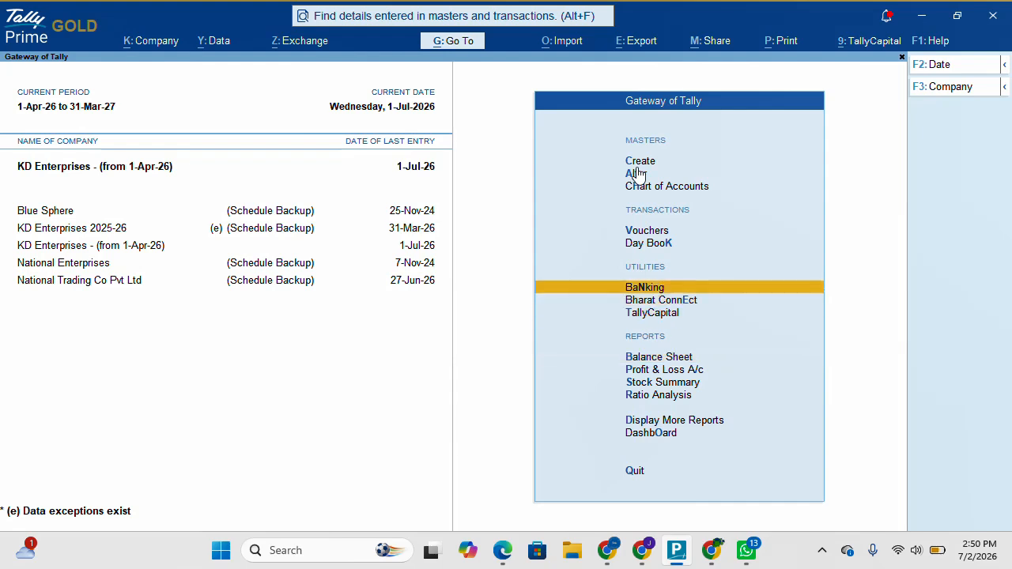
pyautogui.press('Return')
pyautogui.press('Down')
pyautogui.press('Down')
pyautogui.press('Down')
pyautogui.press('Down')
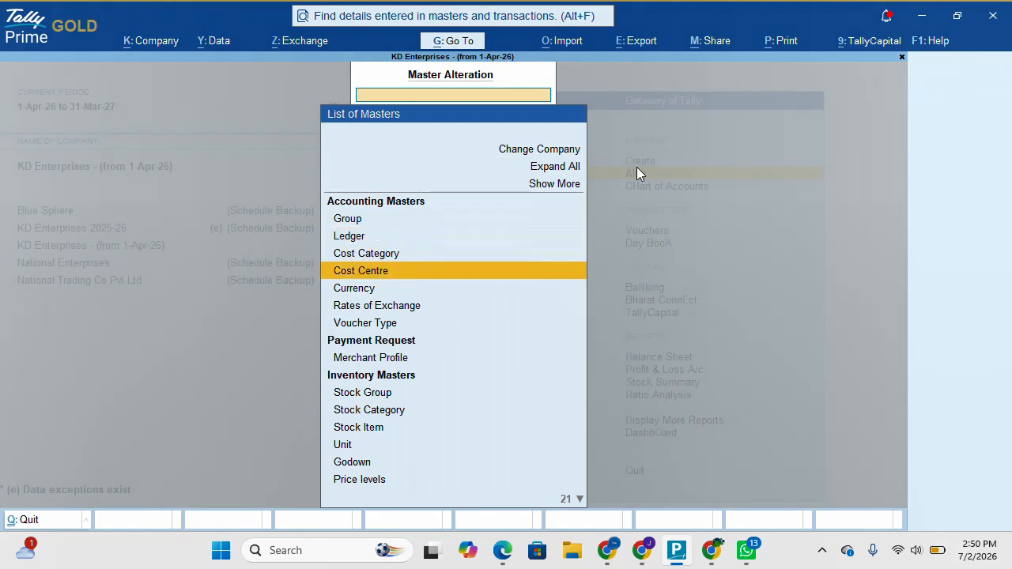
pyautogui.press('Return')
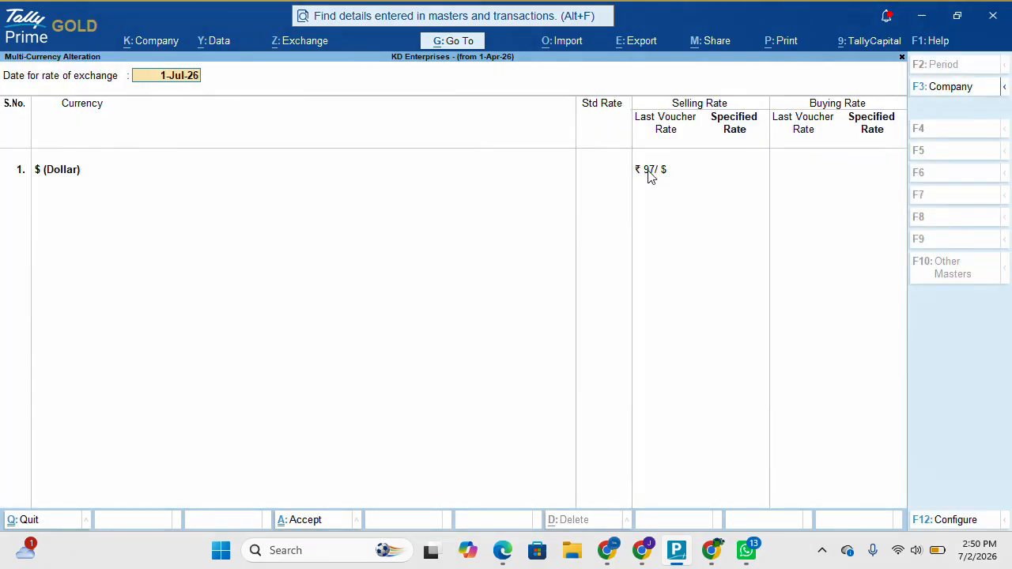
pyautogui.press('Escape')
pyautogui.press('Escape')
pyautogui.press('y')
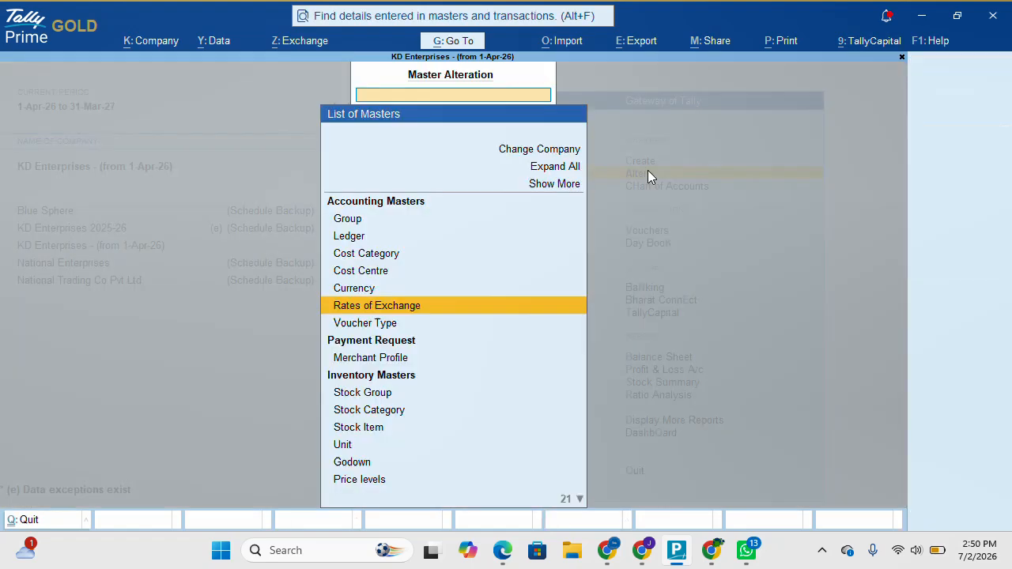
# Review the dated exchange rates in the $ currency master and quit without saving.
pyautogui.press('Up')
pyautogui.press('Return')
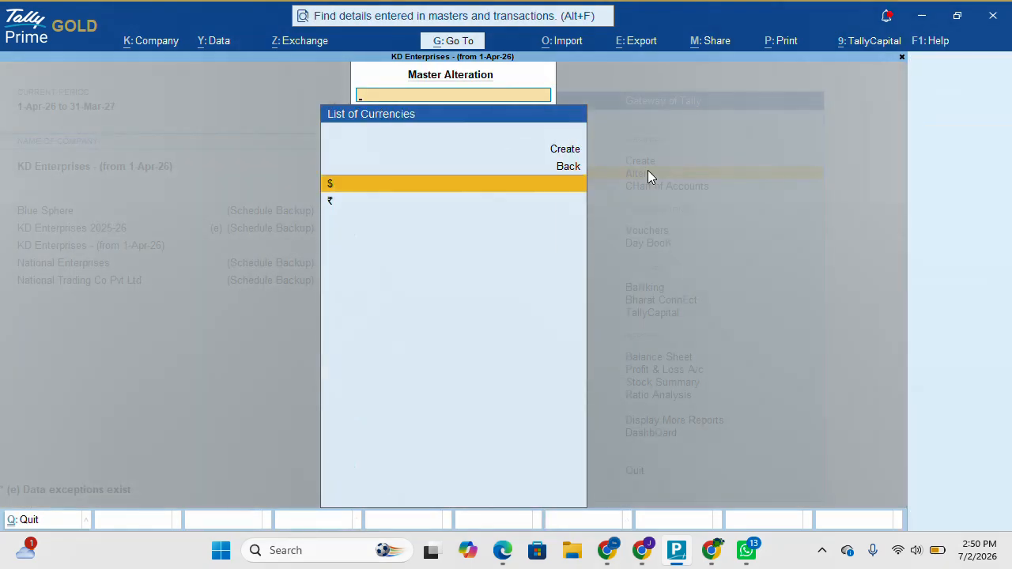
pyautogui.press('Return')
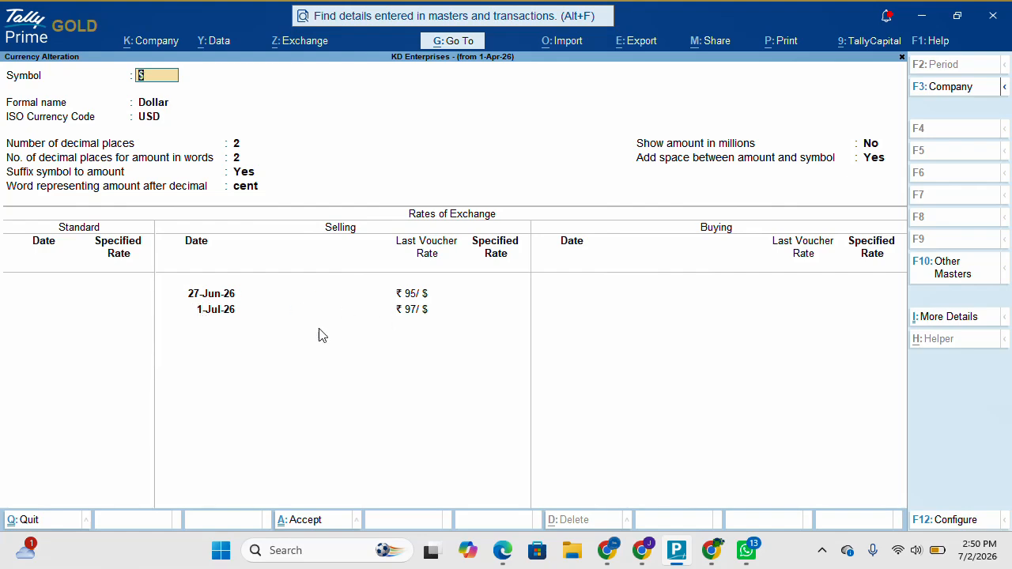
pyautogui.press('BackSpace')
pyautogui.press('Escape')
pyautogui.press('y')
pyautogui.press('Escape')
pyautogui.press('Escape')
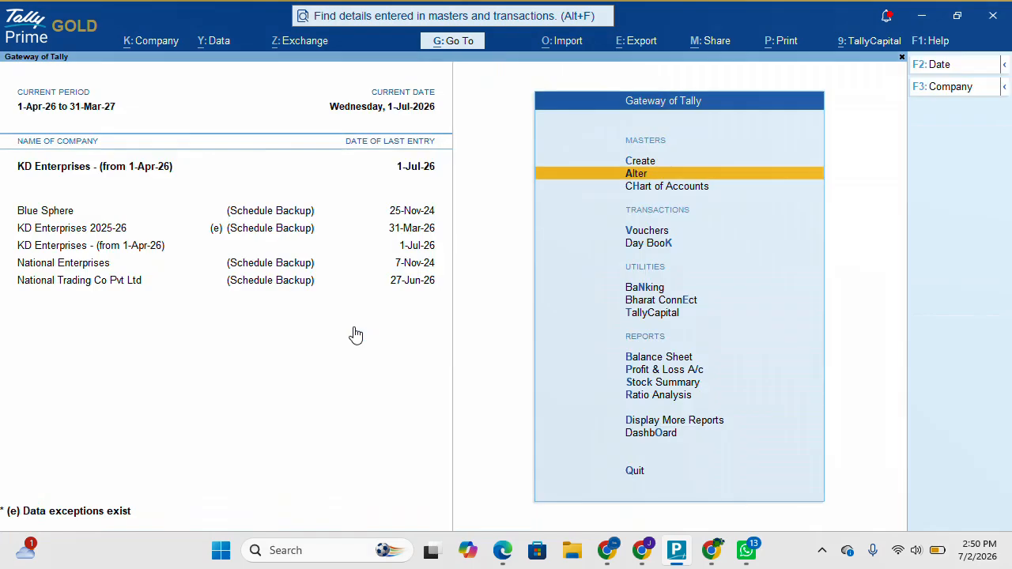
pyautogui.press('Escape')
pyautogui.press('n')
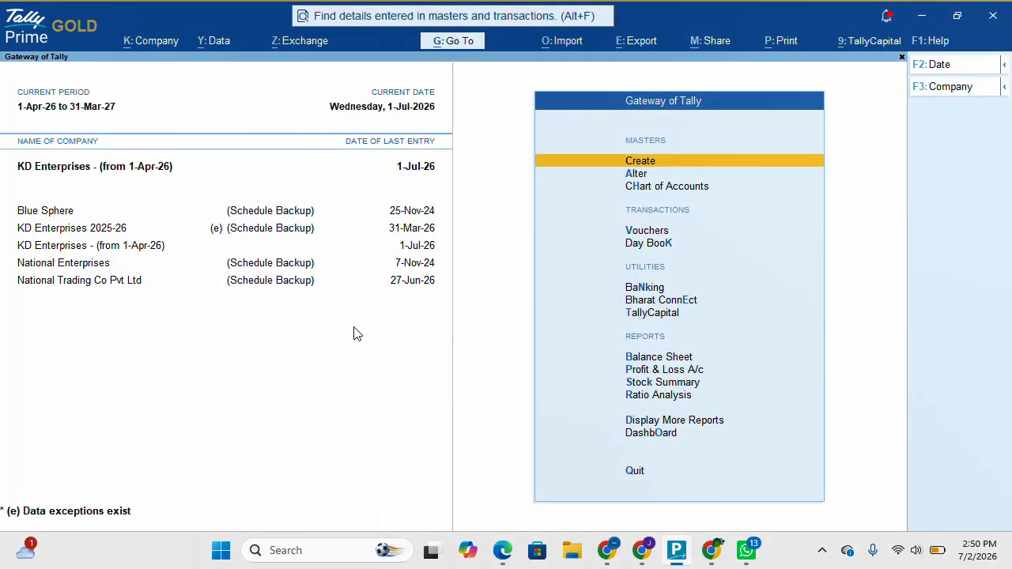
pyautogui.press('Return')
pyautogui.press('Escape')
pyautogui.press('Down')
pyautogui.press('Down')
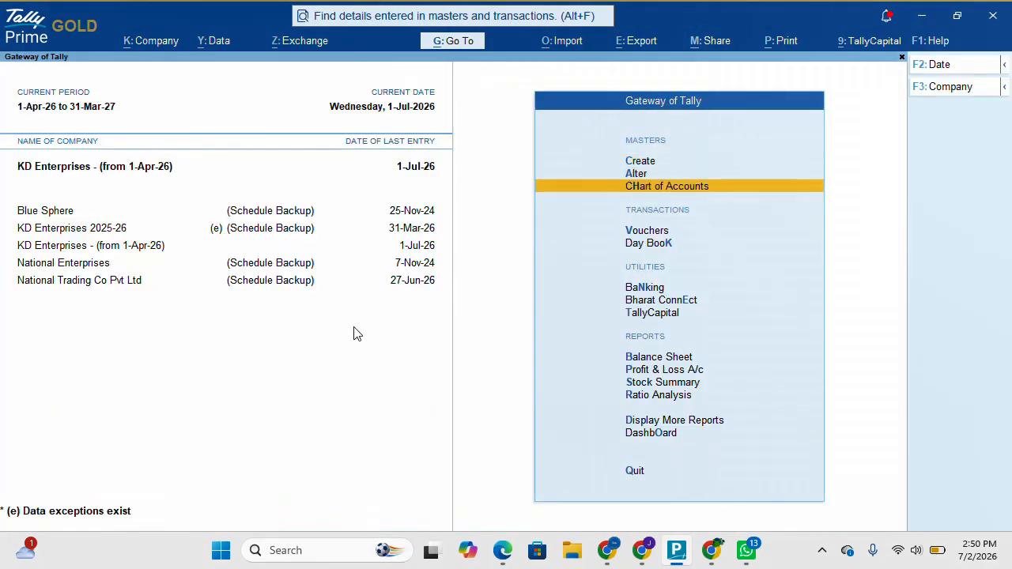
# Open the Journal voucher type for alteration.
pyautogui.press('Up')
pyautogui.press('Return')
pyautogui.press('Down')
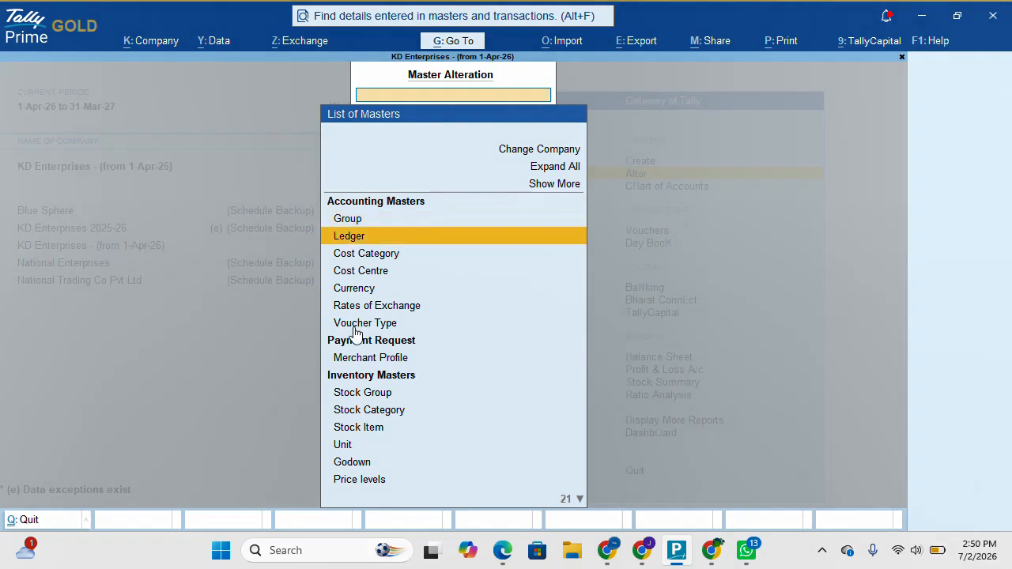
pyautogui.press('Down')
pyautogui.press('Down')
pyautogui.press('Down')
pyautogui.press('Down')
pyautogui.press('Down')
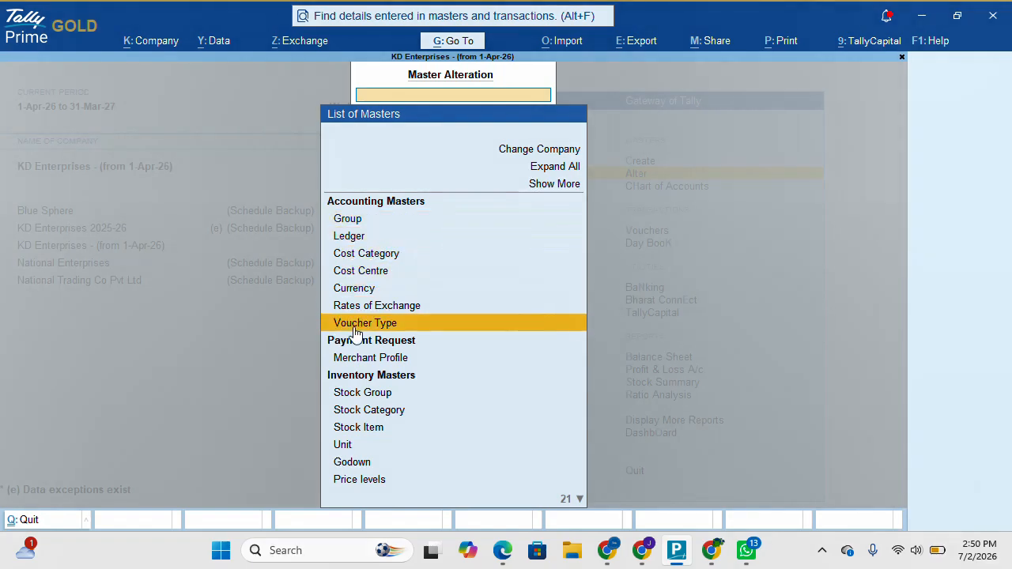
pyautogui.press('Return')
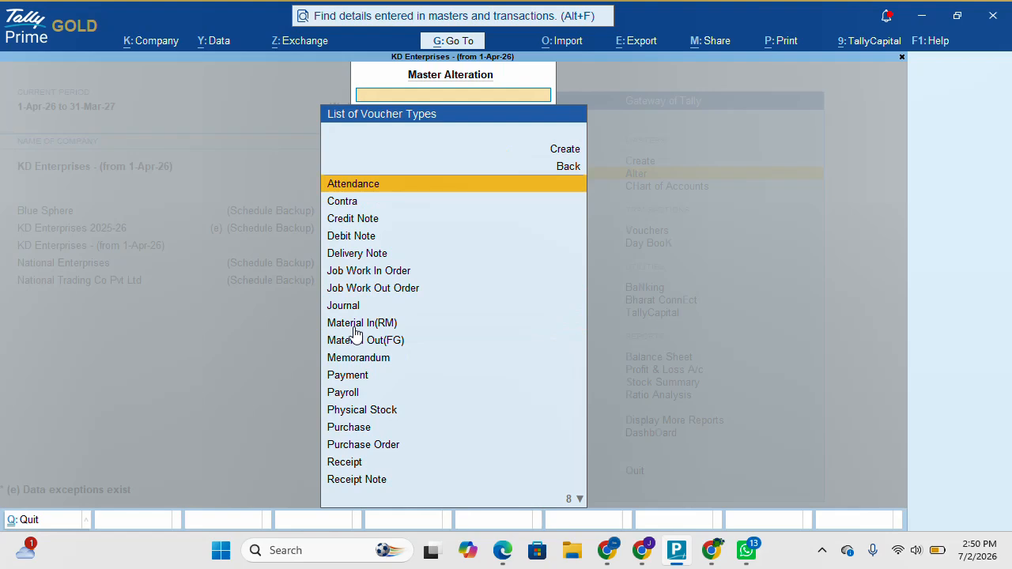
pyautogui.press('Down')
pyautogui.press('Down')
pyautogui.press('Down')
pyautogui.press('Down')
pyautogui.press('Down')
pyautogui.press('Down')
pyautogui.press('Down')
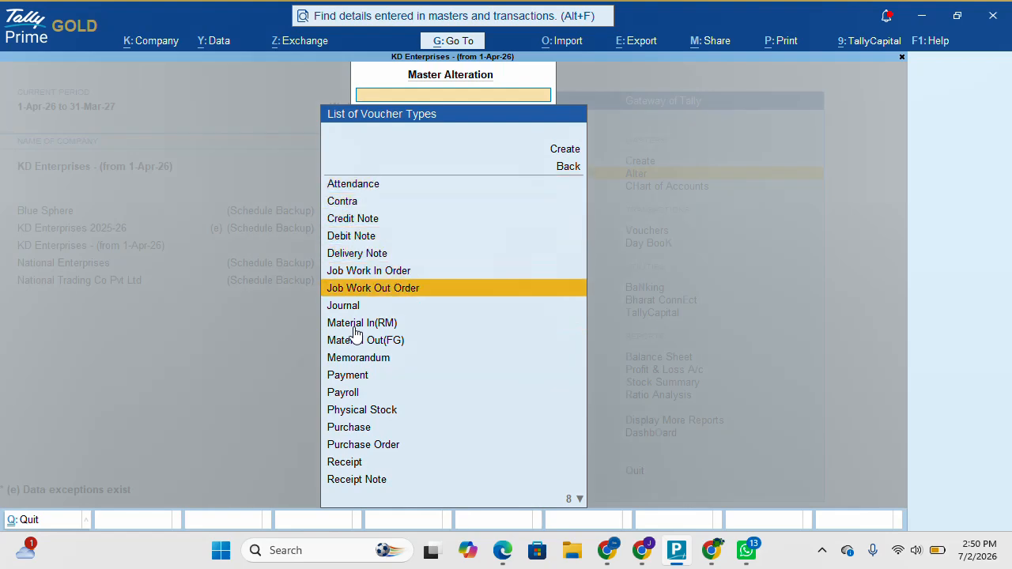
pyautogui.press('Return')
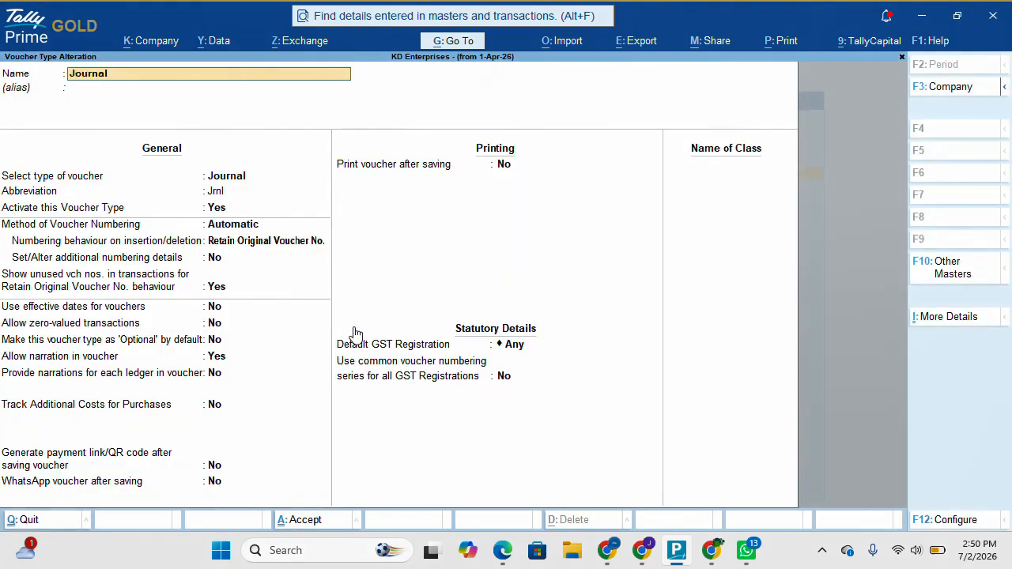
# Add a voucher class named Forex Adjustment to the Journal type and set Use Class for Forex Gain/Loss Adjustments to Yes.
pyautogui.click(721, 171)
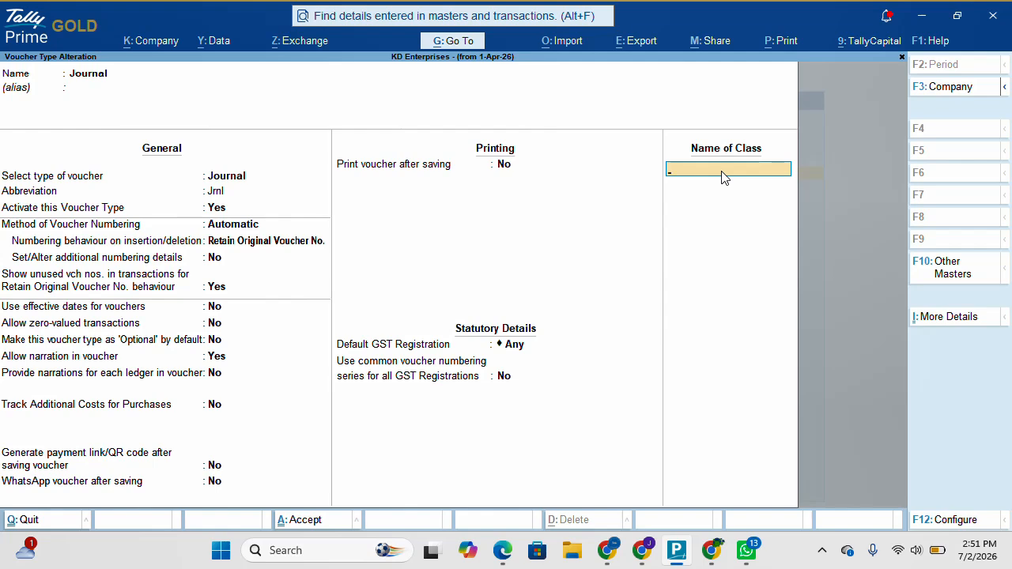
pyautogui.write('Forex Adjustment')
pyautogui.press('Return')
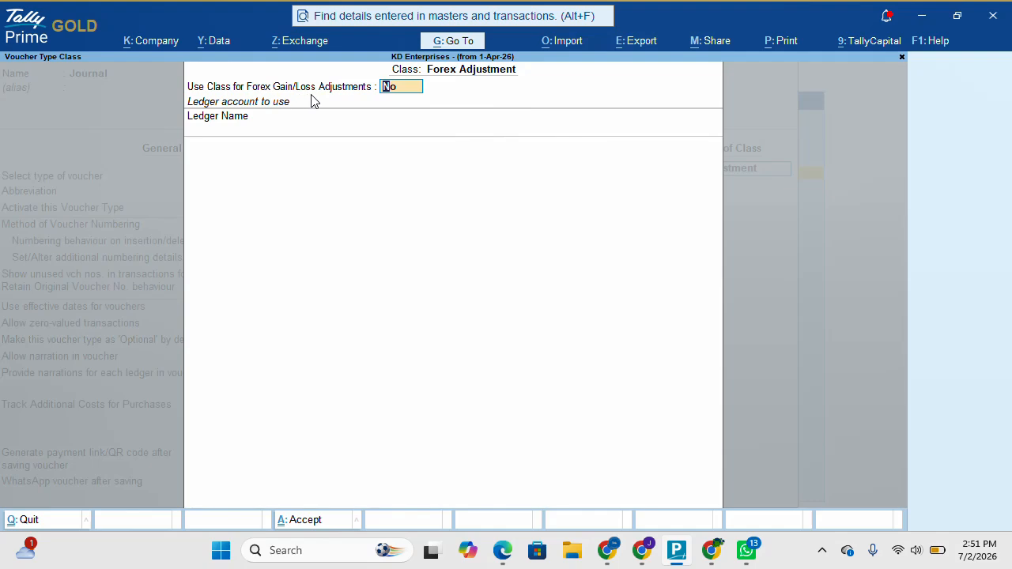
pyautogui.write('y')
pyautogui.press('Return')
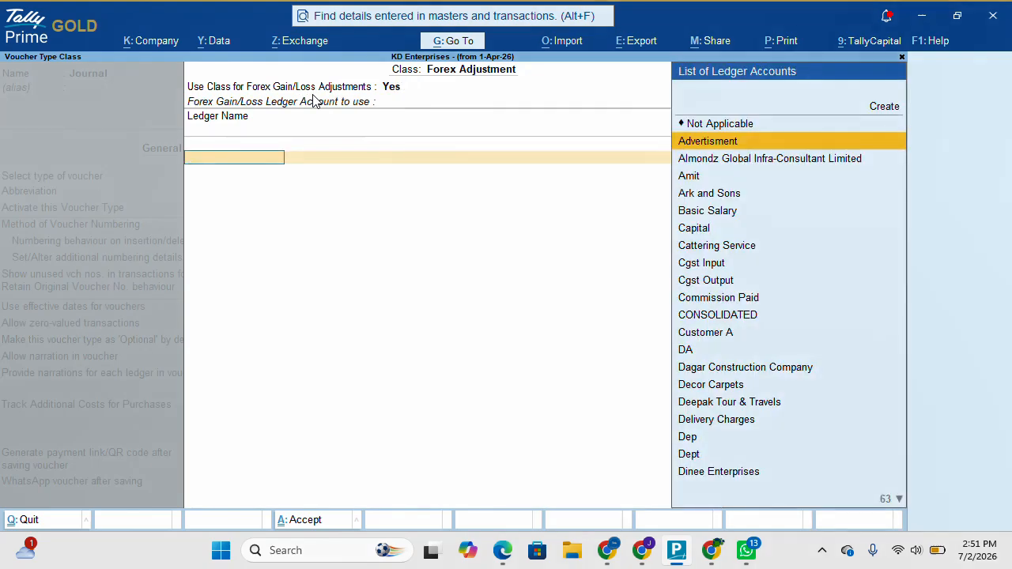
# Create a ledger named Forex Gain/loss under Indirect Expenses and assign it as the class's forex gain/loss ledger.
pyautogui.hotkey('alt', 'c')
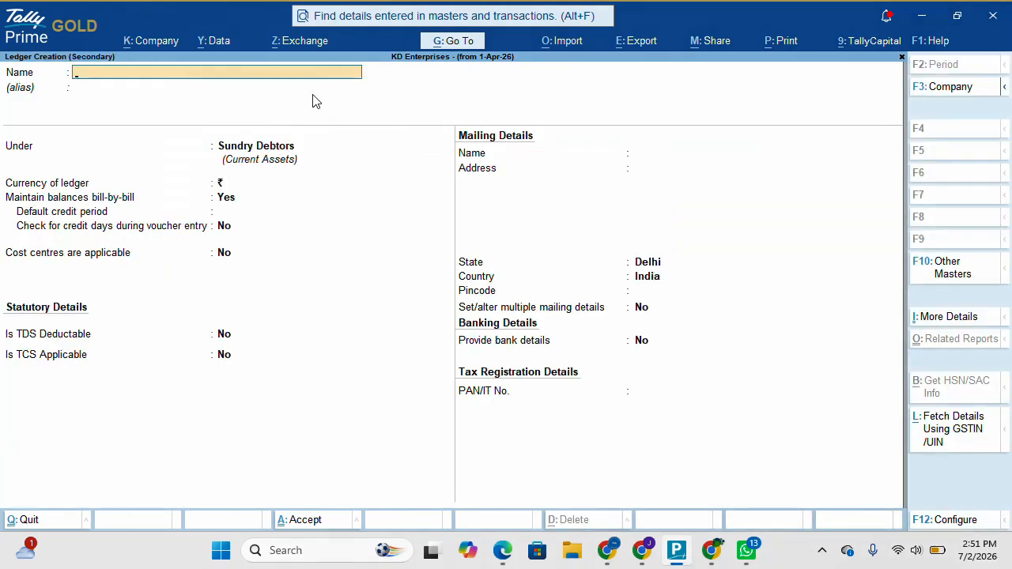
pyautogui.write('Forex Gain')
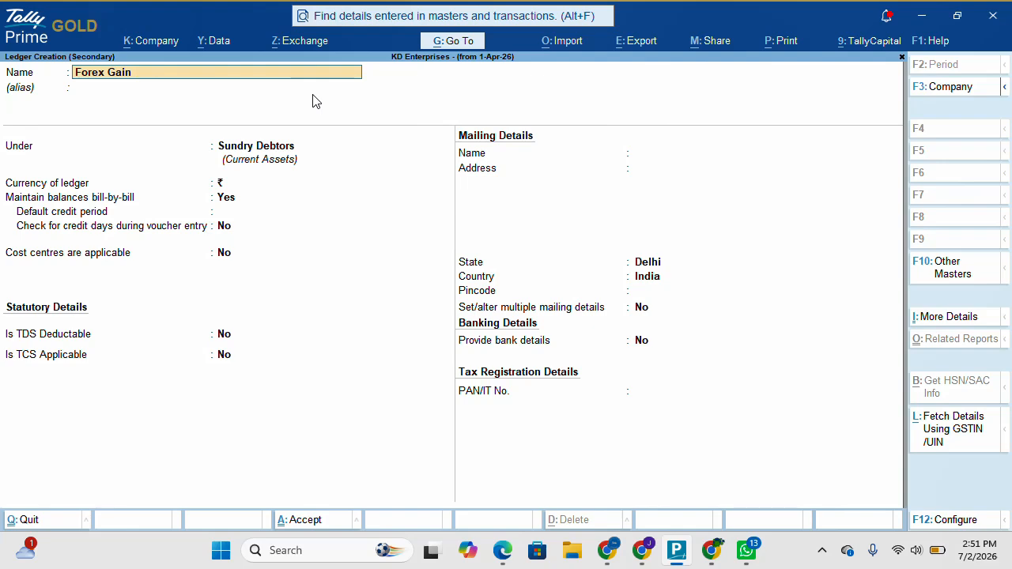
pyautogui.write('/loss')
pyautogui.press('Return')
pyautogui.press('Return')
pyautogui.press('BackSpace')
pyautogui.write('I')
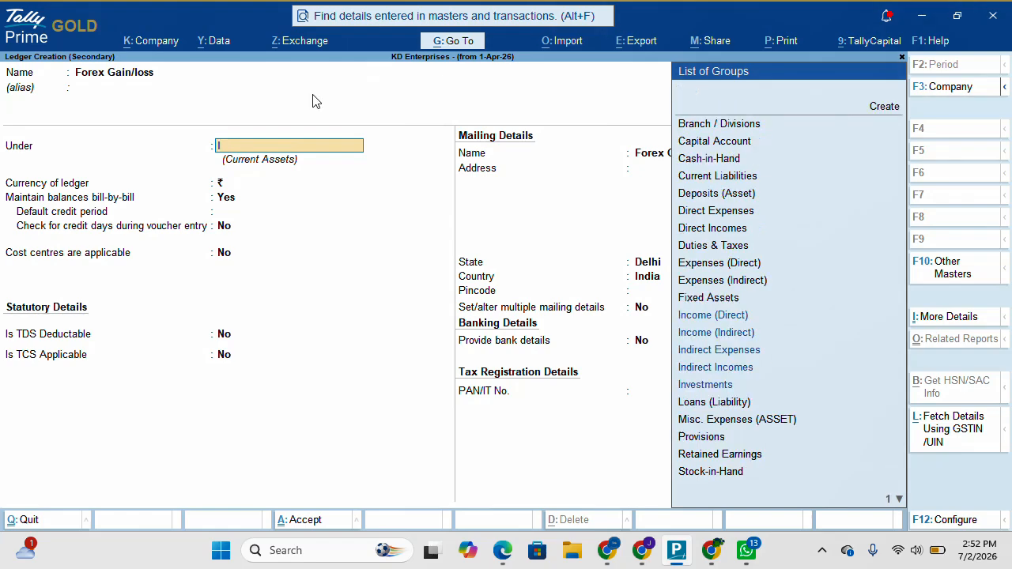
pyautogui.write('n')
pyautogui.press('Down')
pyautogui.press('Down')
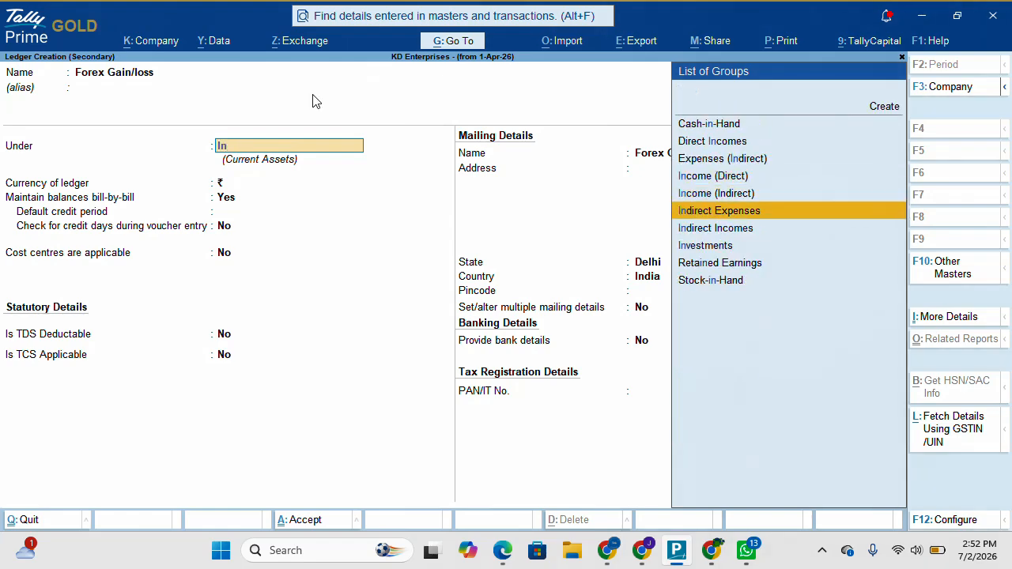
pyautogui.press('Return')
pyautogui.press('BackSpace')
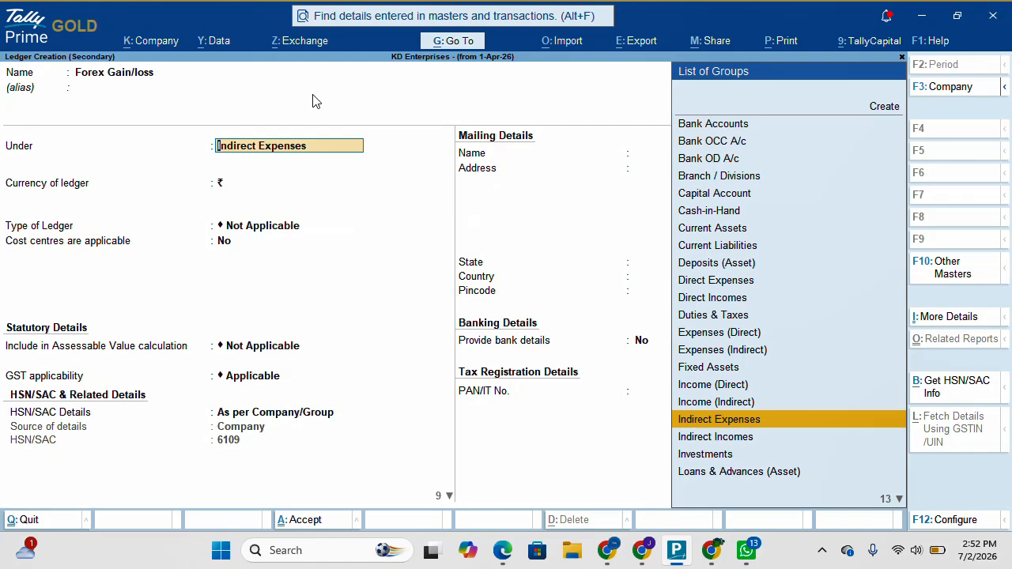
pyautogui.press('Return')
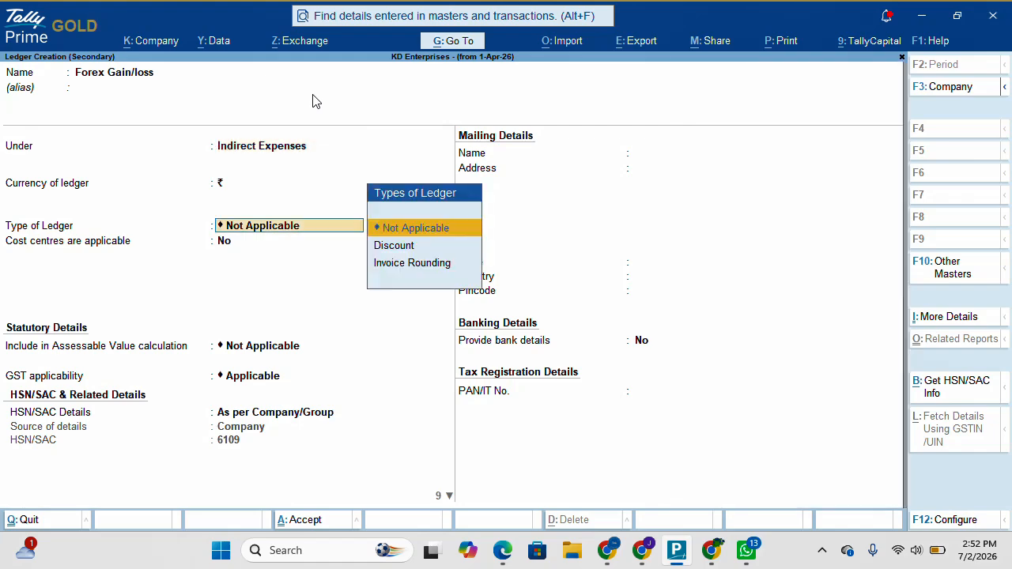
pyautogui.hotkey('ctrl', 'a')
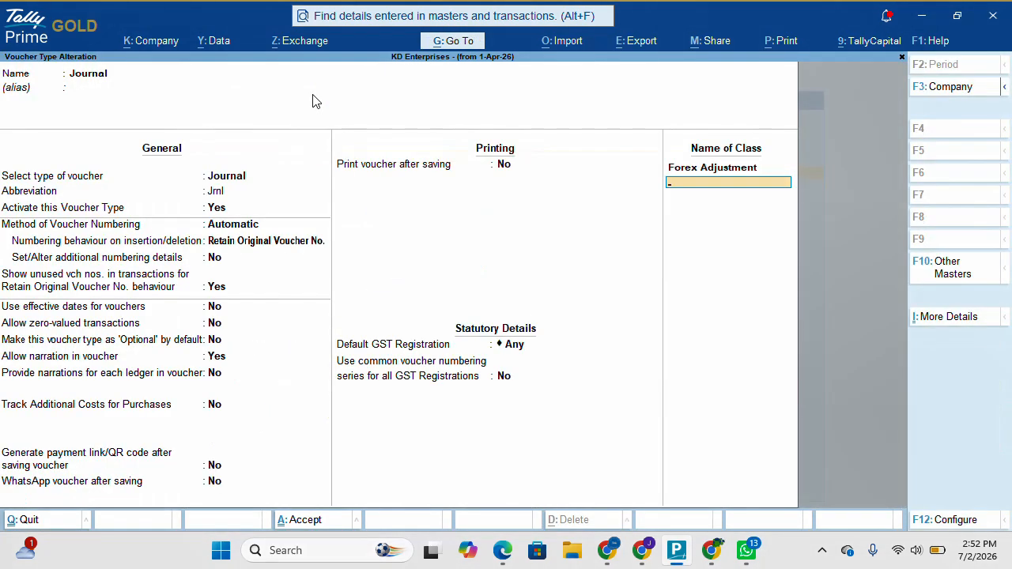
# Save the Journal voucher type with its Forex Adjustment class and return to the Gateway of Tally.
pyautogui.hotkey('ctrl', 'a')
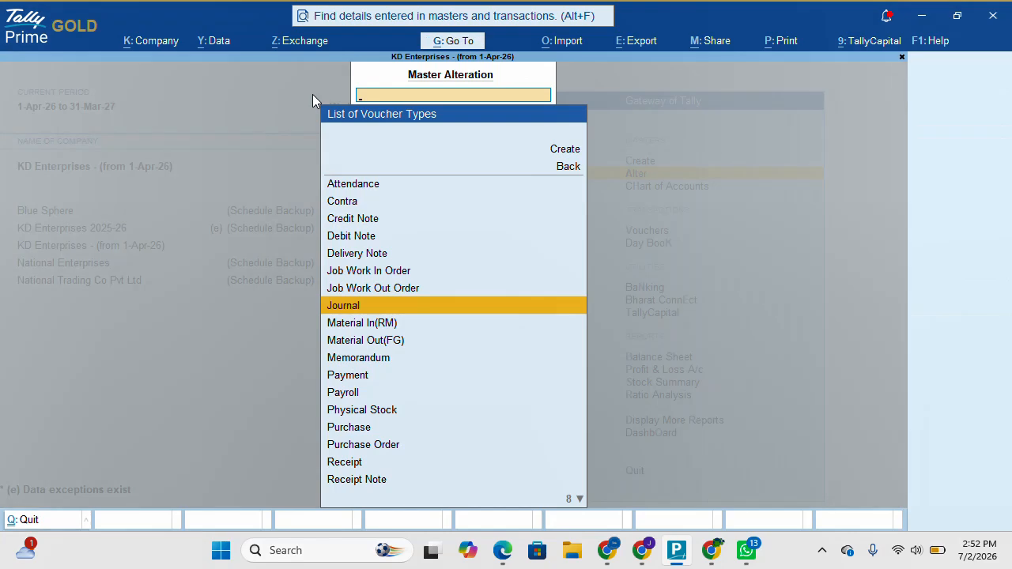
pyautogui.press('BackSpace')
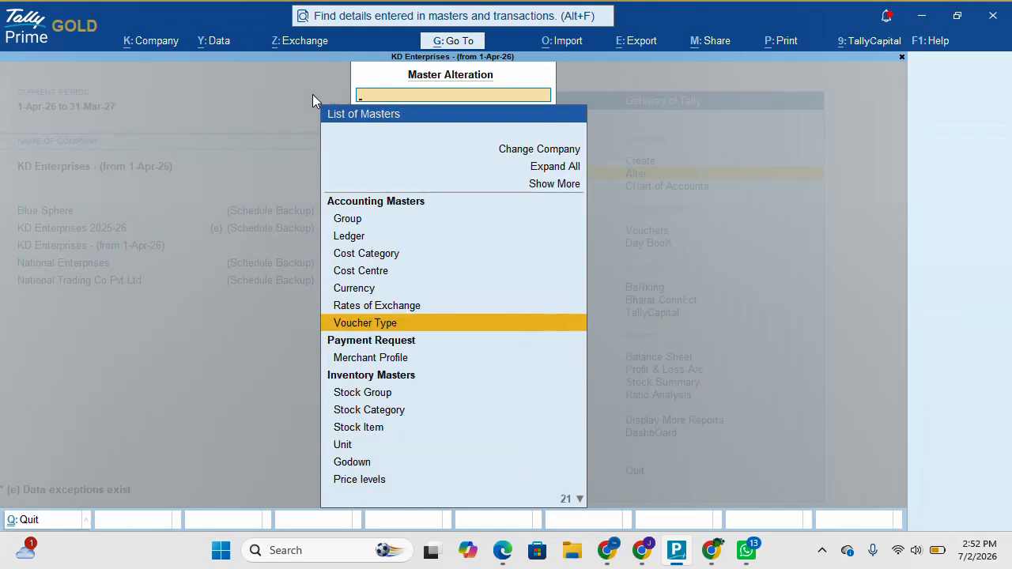
pyautogui.press('Escape')
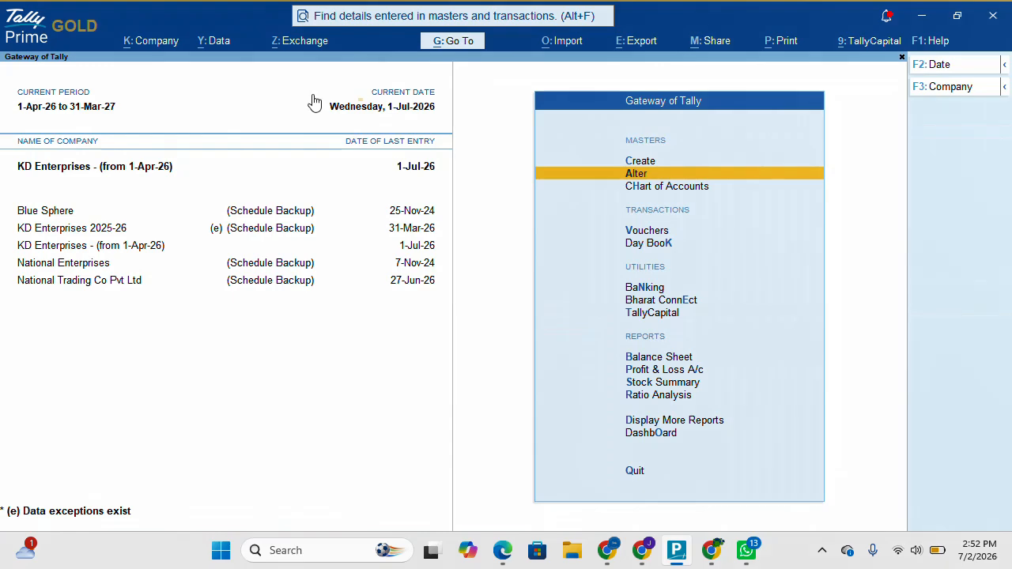
# Check the Forex Gain/loss ledger's group in the ledger master and leave it without changes.
pyautogui.press('Return')
pyautogui.press('Return')
pyautogui.write('Fo')
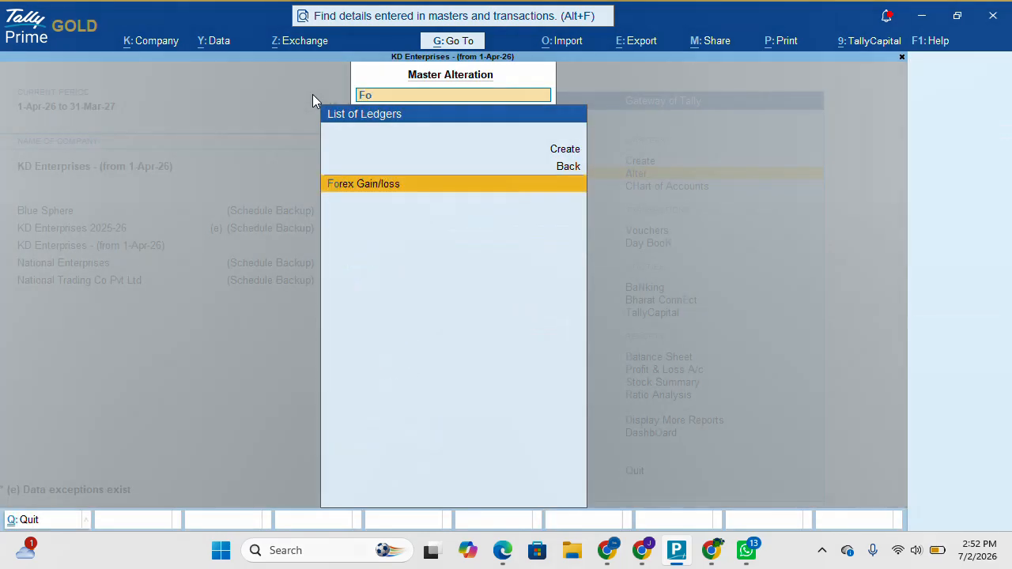
pyautogui.press('Return')
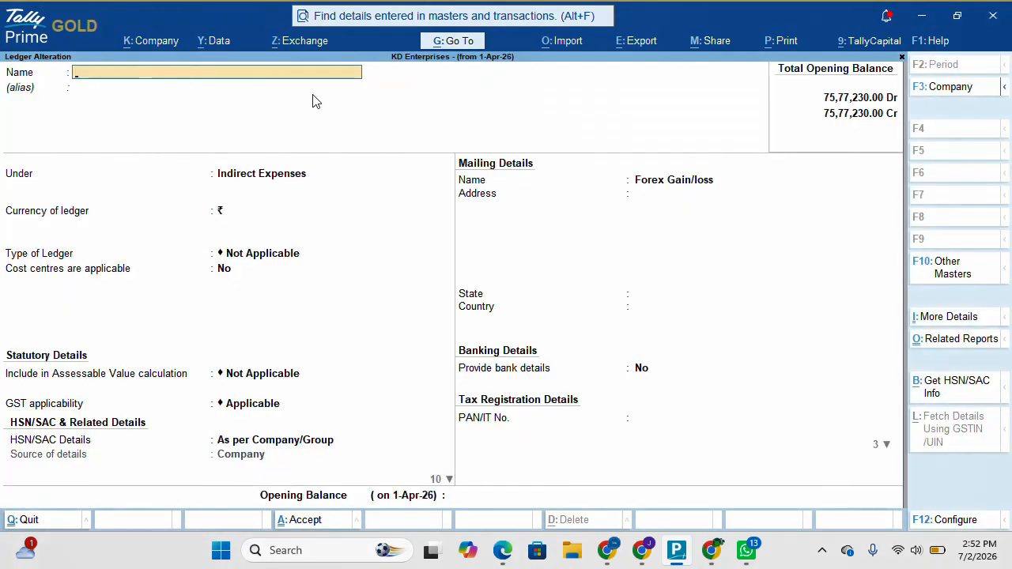
pyautogui.press('Escape')
pyautogui.press('Escape')
pyautogui.press('Escape')
# Open a Journal voucher with the Forex Adjustment class and no cost centre class.
pyautogui.press('Down')
pyautogui.press('Down')
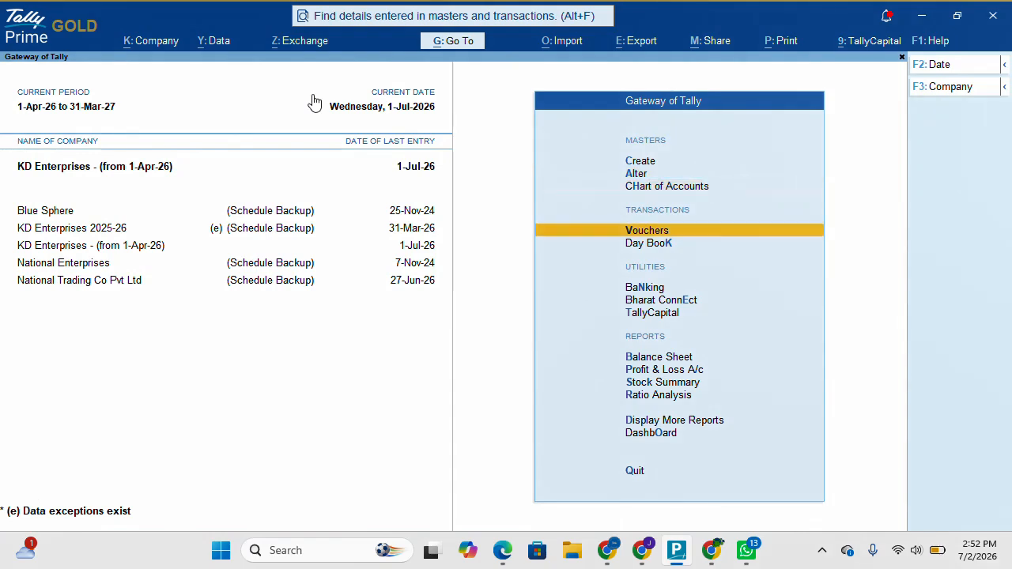
pyautogui.press('Return')
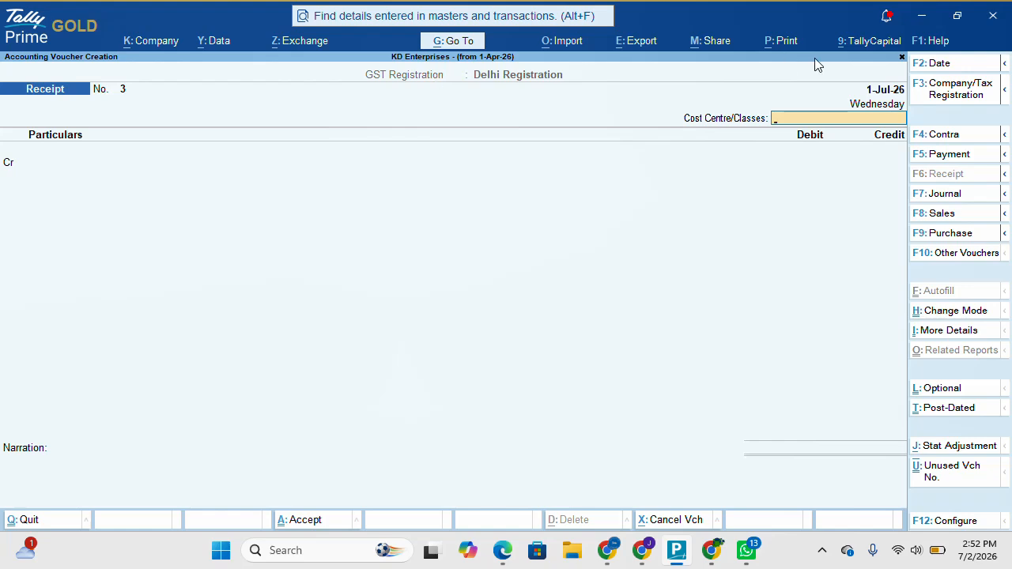
pyautogui.click(941, 200)
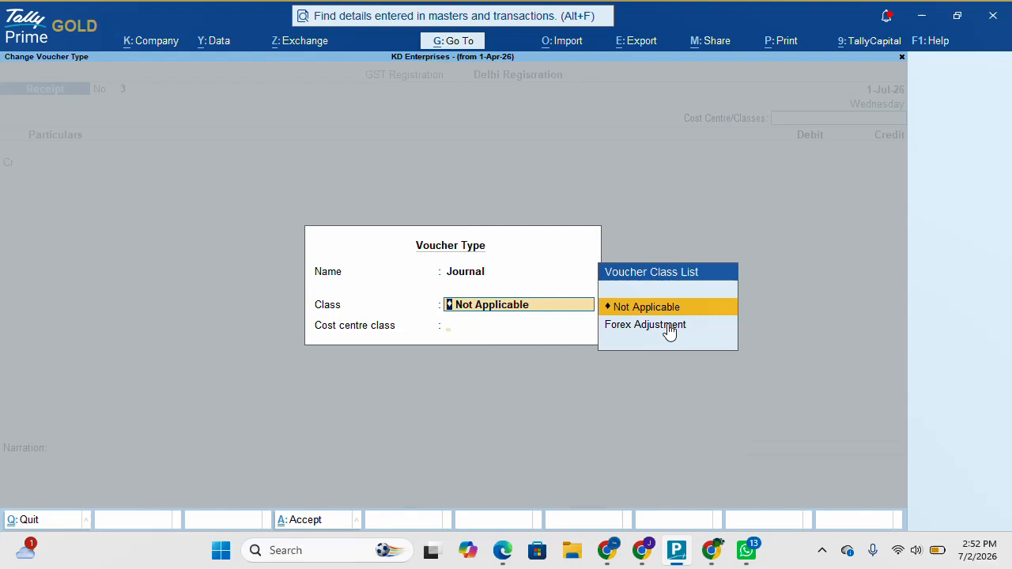
pyautogui.press('Return')
pyautogui.press('Return')
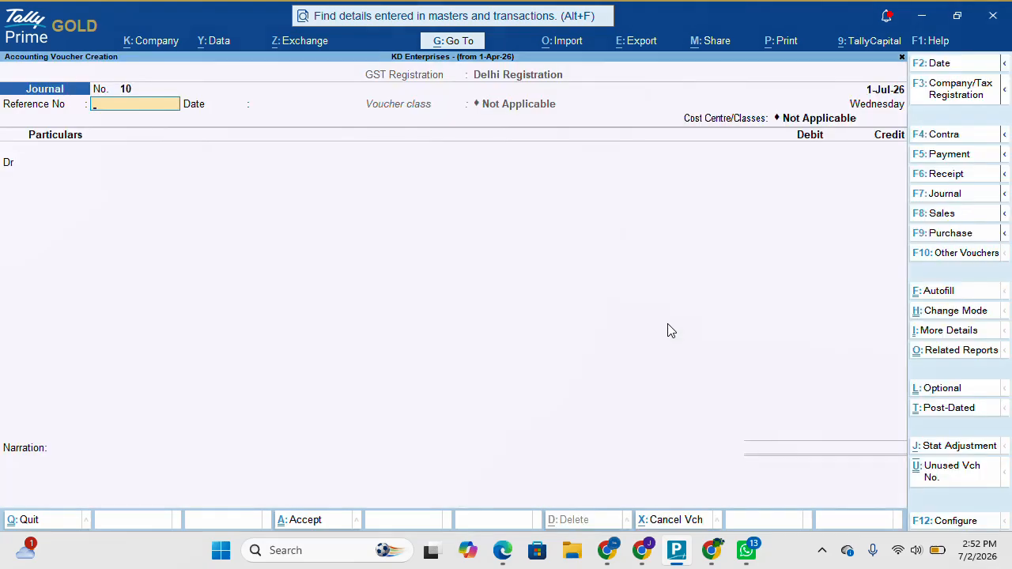
pyautogui.click(955, 198)
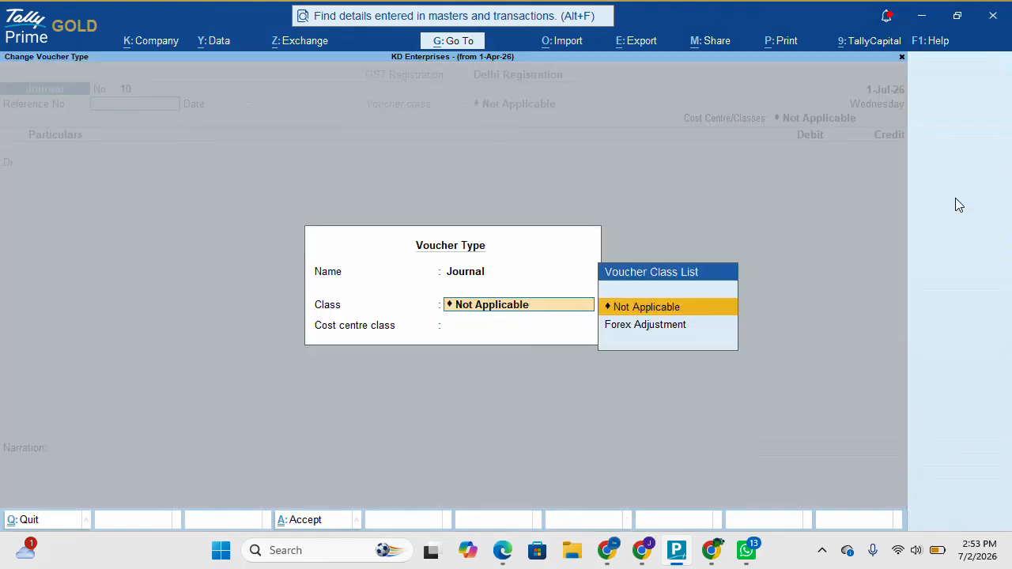
pyautogui.press('Down')
pyautogui.press('Return')
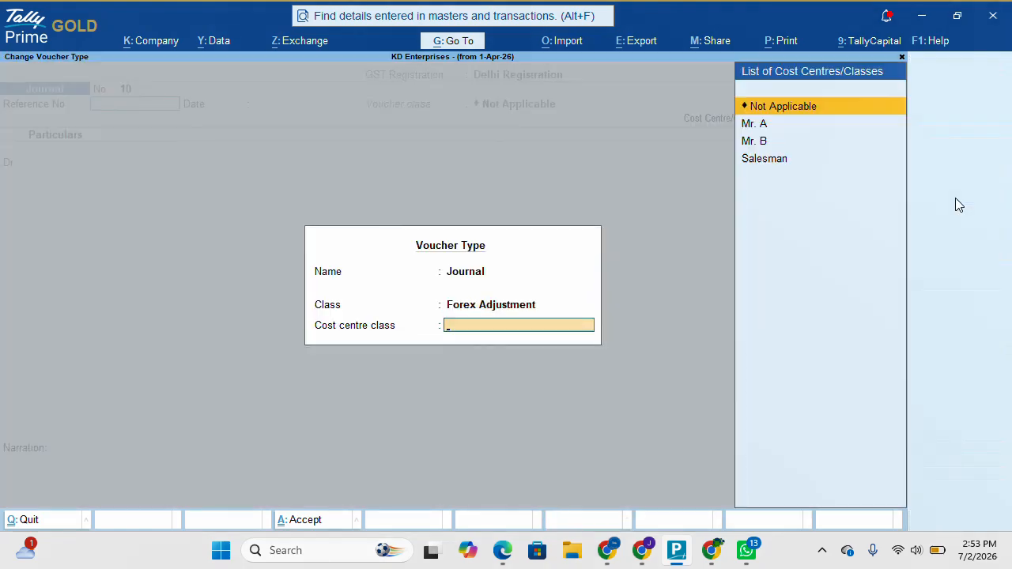
pyautogui.press('Return')
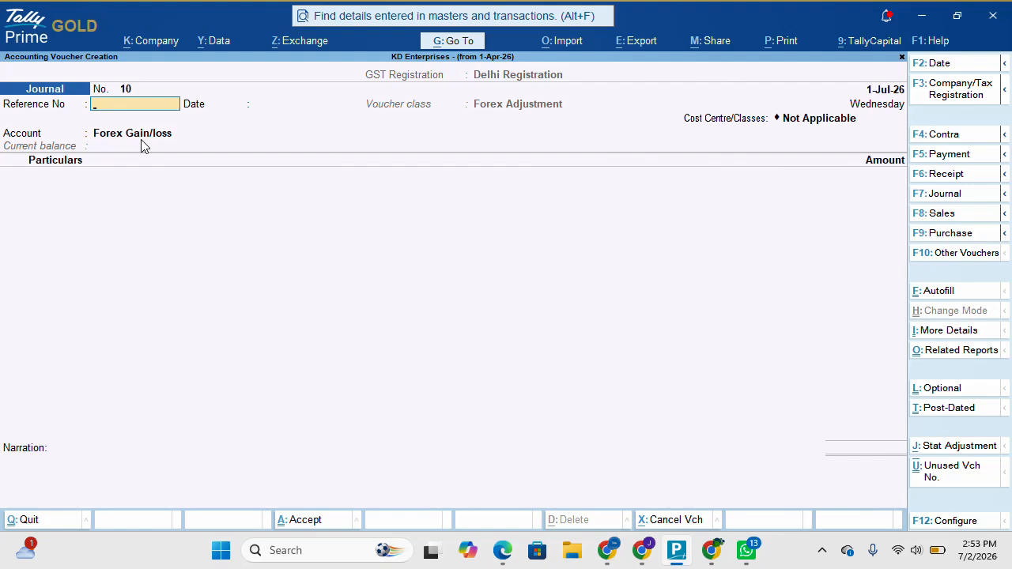
# Adjust the foreign customer's pending bill 6 by 40,000.00 Dr against Forex Gain/loss and save the journal without a narration.
pyautogui.click(92, 187)
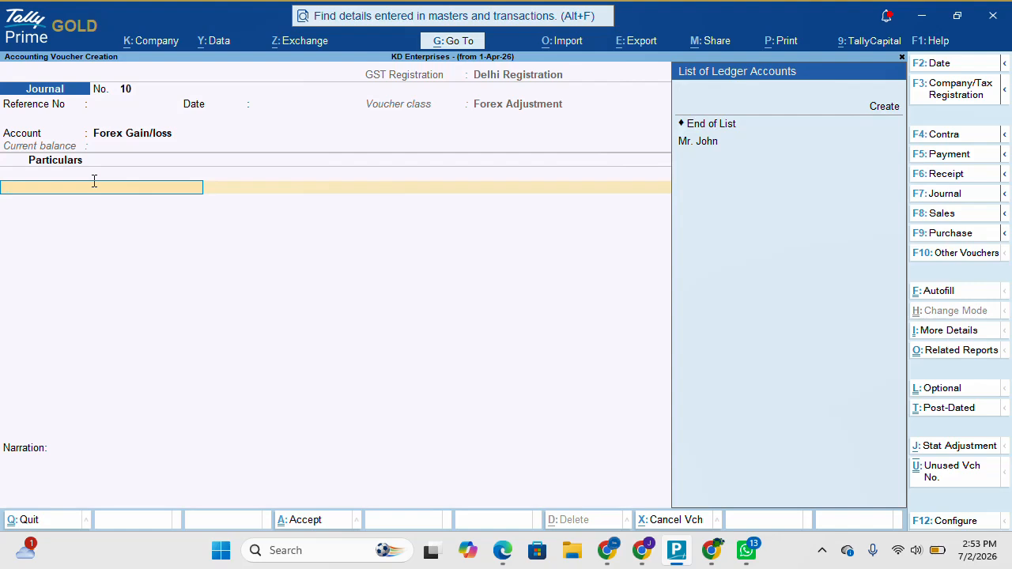
pyautogui.press('Down')
pyautogui.press('Down')
pyautogui.press('Down')
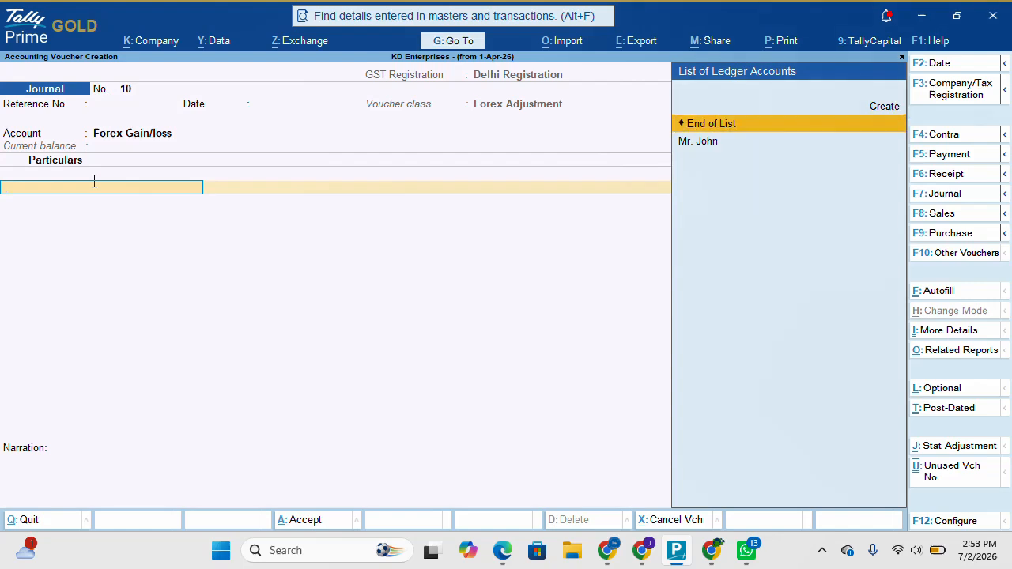
pyautogui.press('Return')
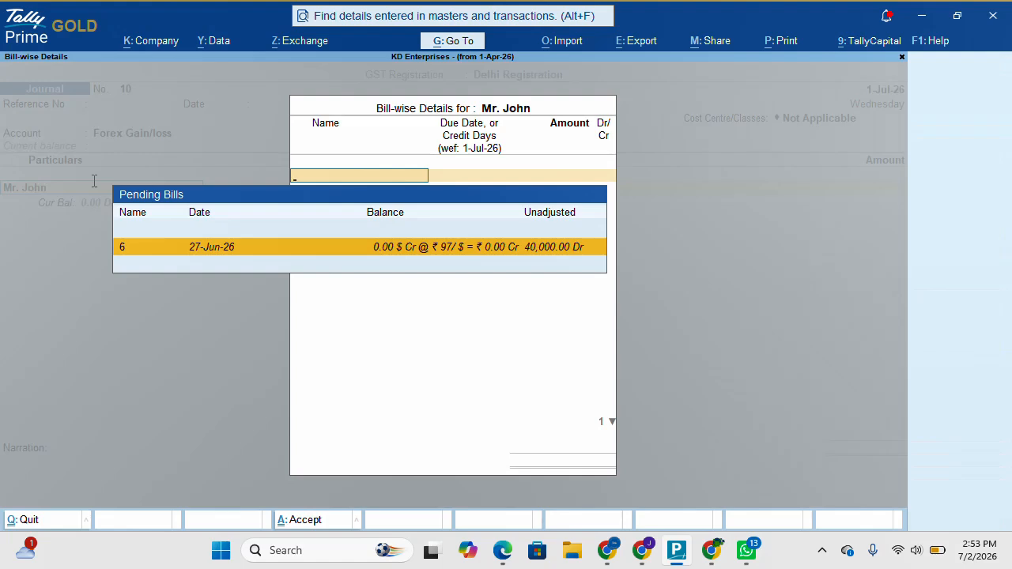
pyautogui.press('Return')
pyautogui.press('Return')
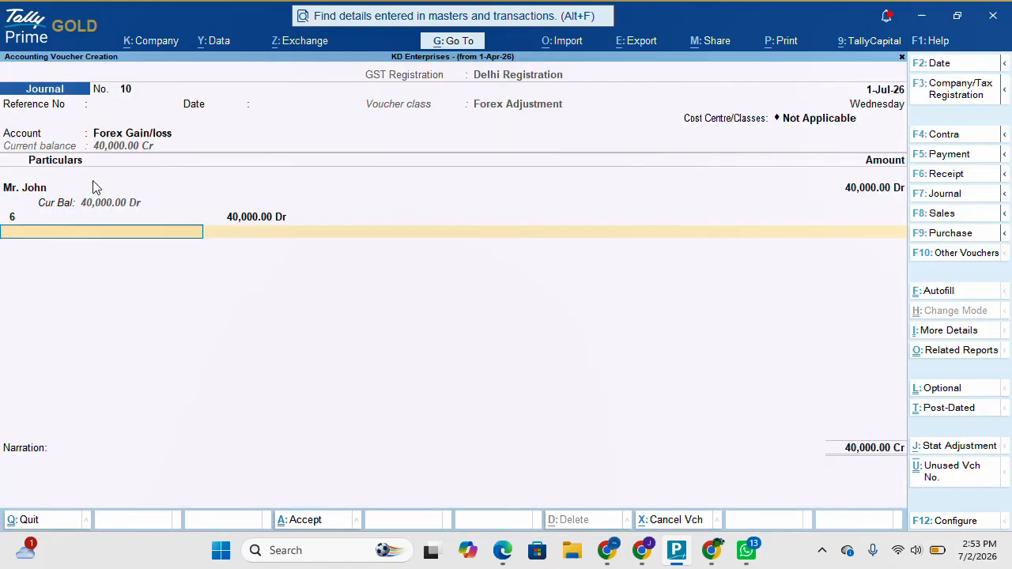
pyautogui.press('Return')
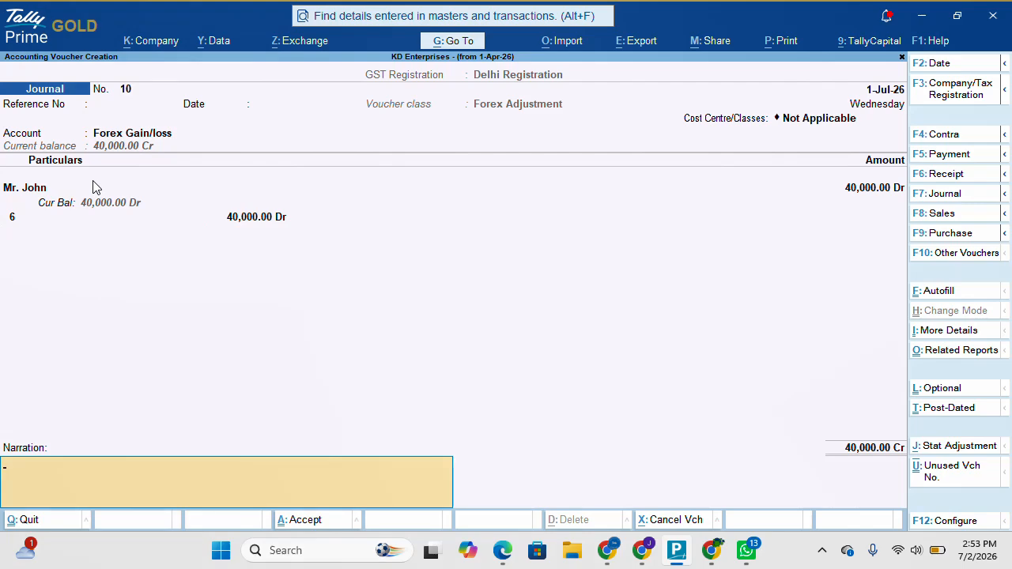
pyautogui.press('Return')
pyautogui.press('Return')
pyautogui.press('Escape')
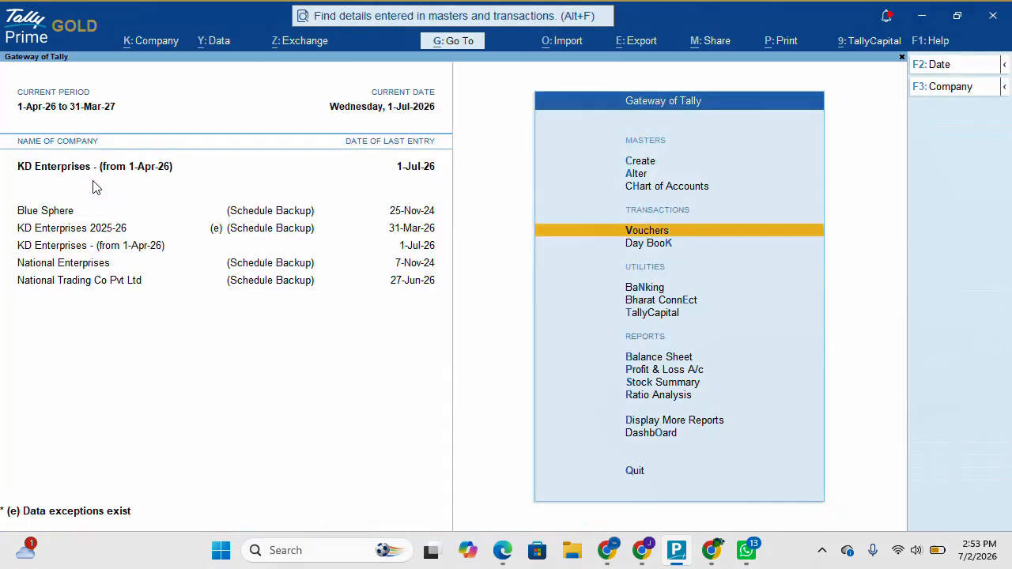
# Examine the assets and liabilities in the detailed Balance Sheet.
pyautogui.press('Down')
pyautogui.press('Down')
pyautogui.press('Down')
pyautogui.press('Down')
pyautogui.press('Down')
pyautogui.press('Return')
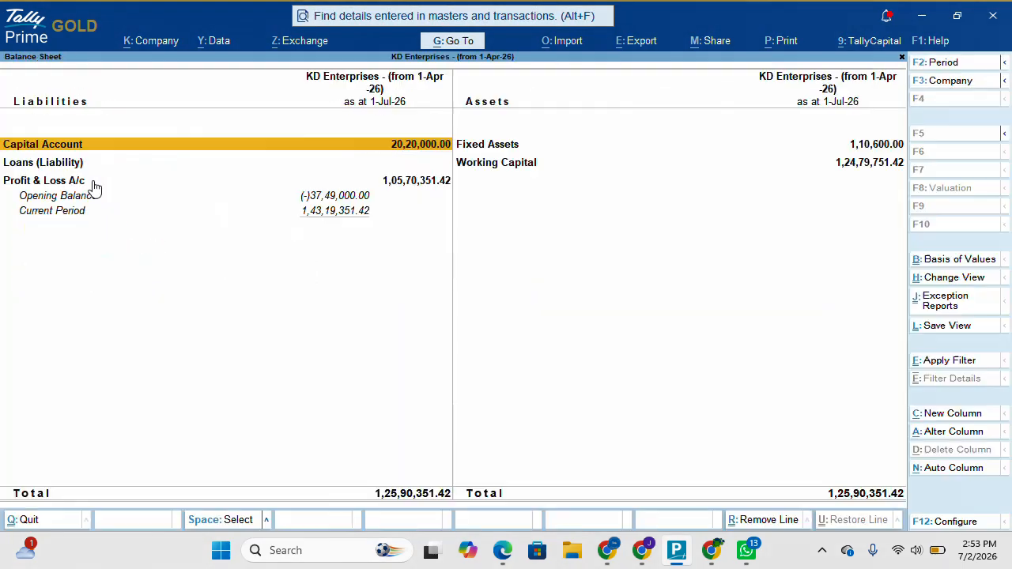
pyautogui.hotkey('alt', 'F5')
pyautogui.press('Down')
pyautogui.press('Down')
pyautogui.press('Down')
pyautogui.press('Right')
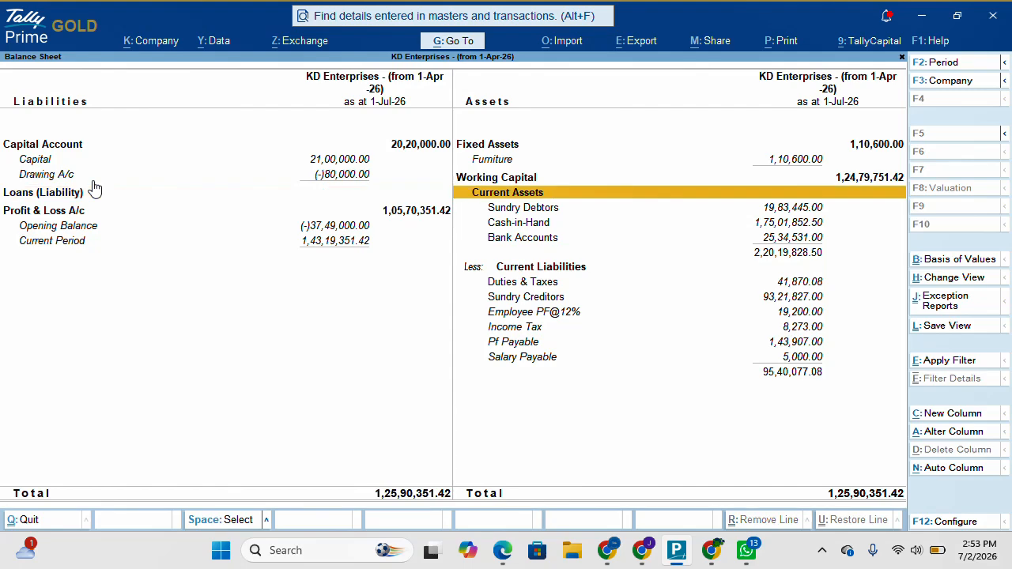
pyautogui.press('Left')
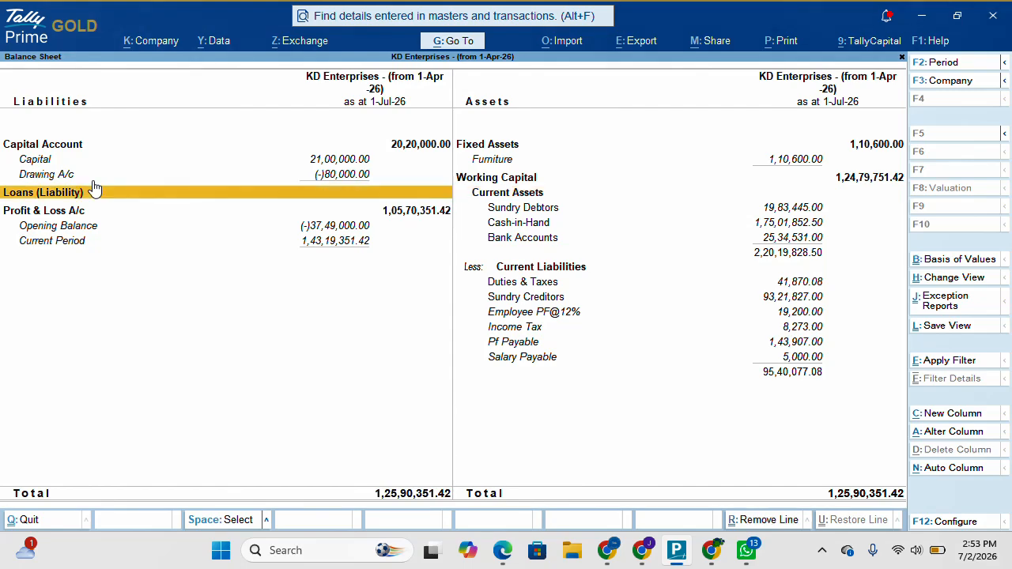
pyautogui.press('Right')
# Locate the Forex Gain/loss entry under Indirect Expenses in the detailed Profit & Loss A/c.
pyautogui.press('Escape')
pyautogui.press('Down')
pyautogui.press('Return')
pyautogui.hotkey('alt', 'F5')
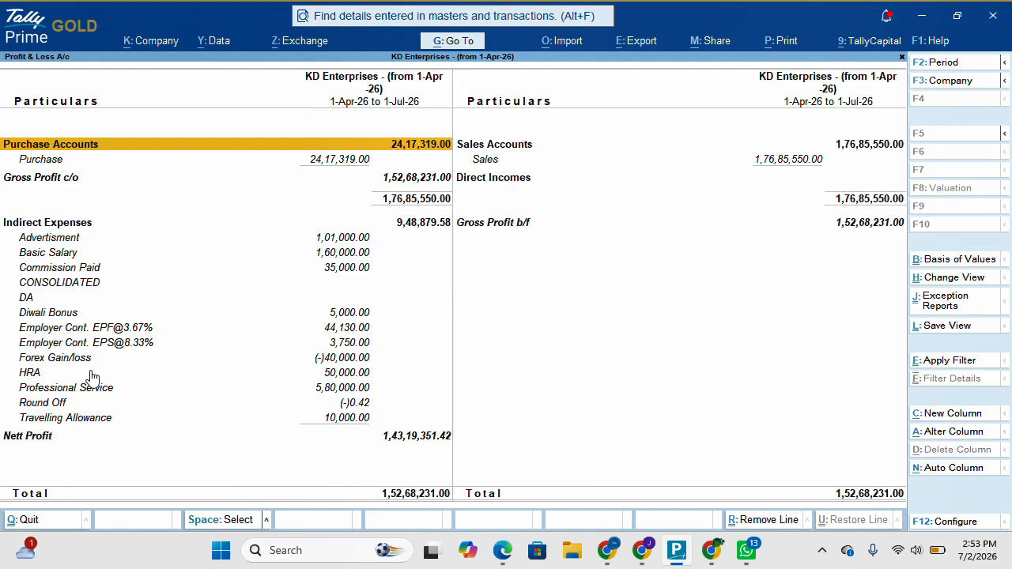
pyautogui.press('Down')
pyautogui.press('Down')
pyautogui.press('Down')
pyautogui.press('Down')
pyautogui.press('Down')
pyautogui.press('Down')
pyautogui.press('Down')
pyautogui.press('Down')
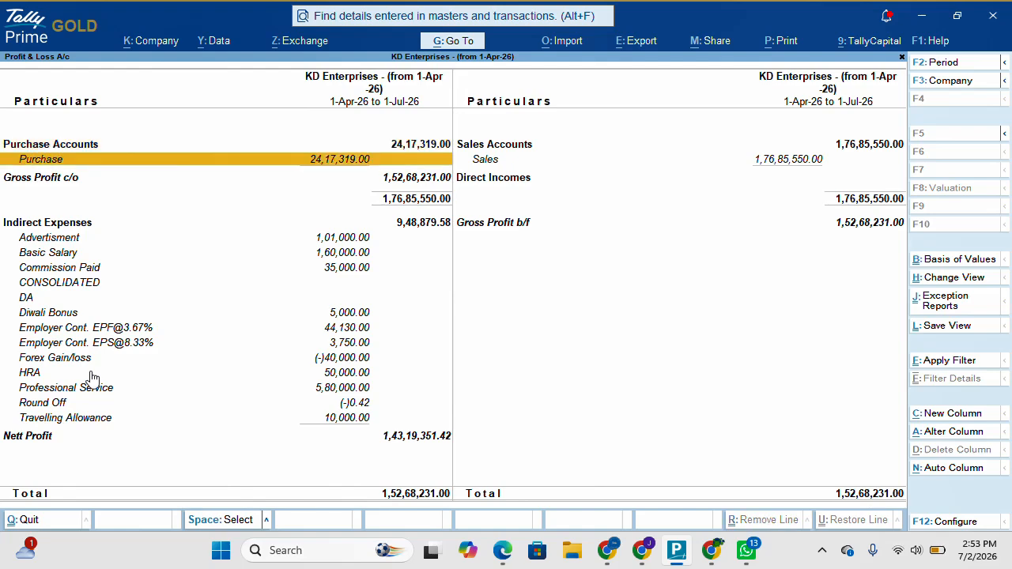
pyautogui.press('Down')
pyautogui.press('Down')
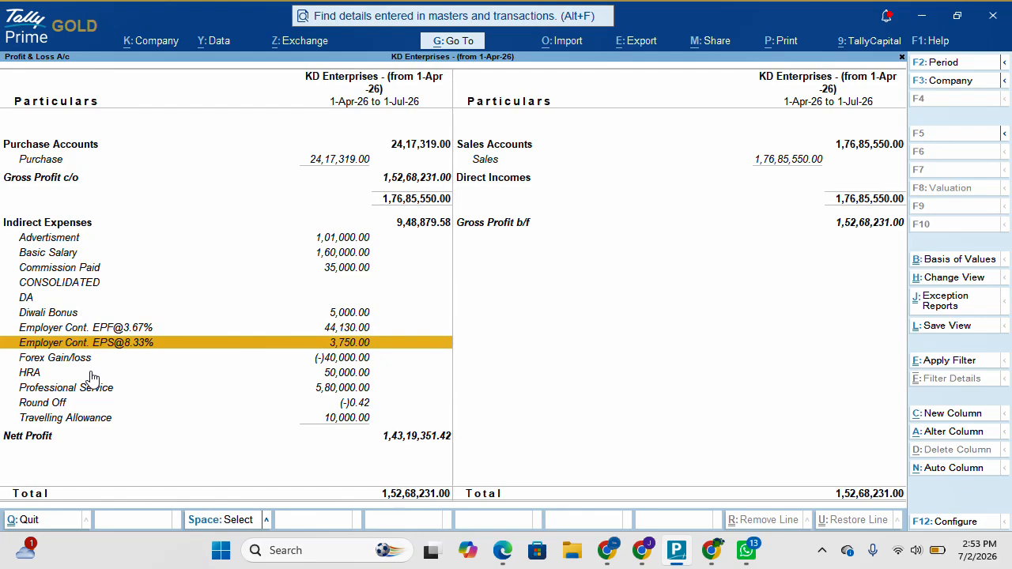
pyautogui.press('Down')
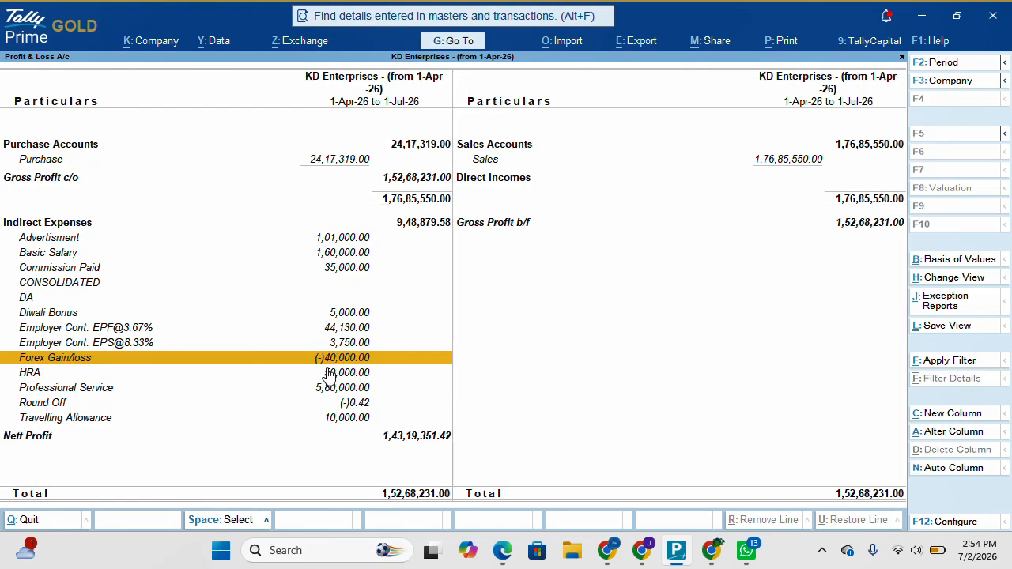
pyautogui.press('Escape')
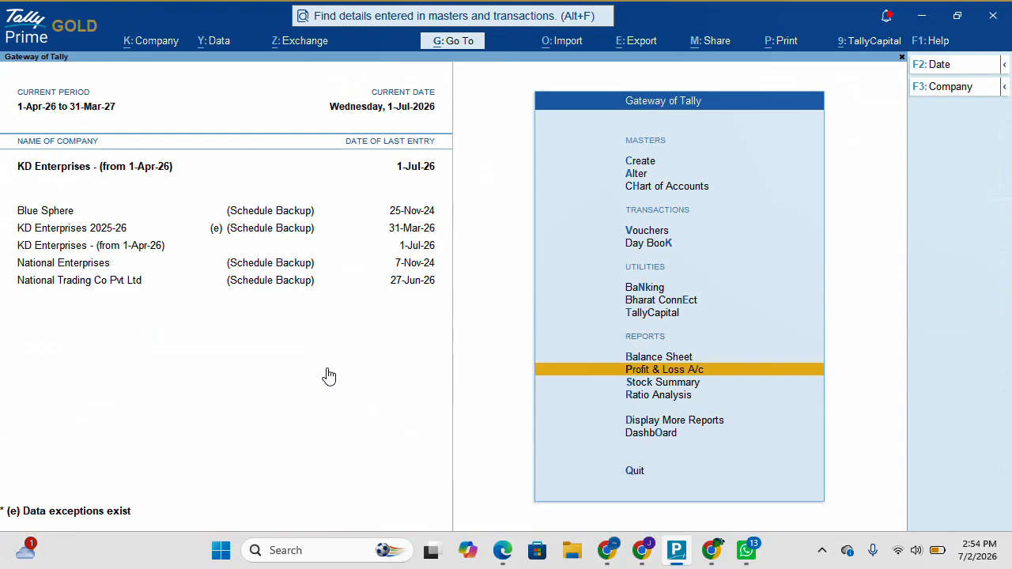
# Open a Purchase voucher without a voucher class or cost centre class and switch it to Accounting Invoice mode.
pyautogui.press('v')
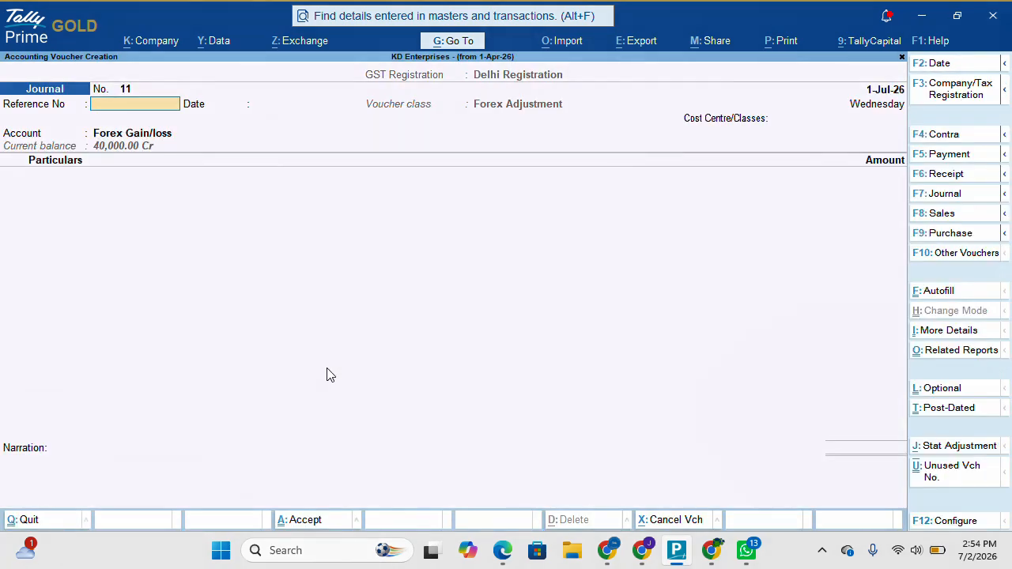
pyautogui.press('F9')
pyautogui.press('Return')
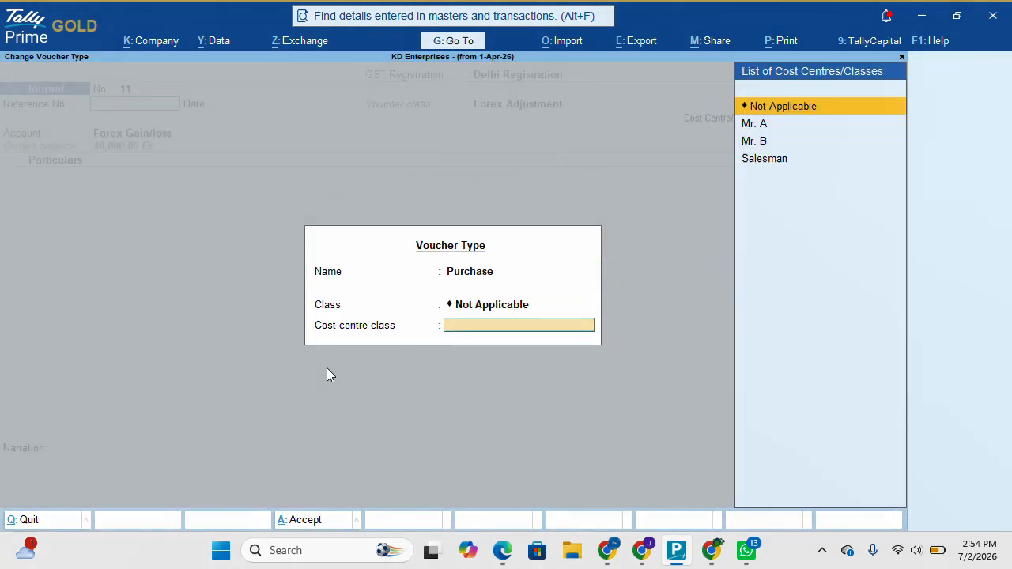
pyautogui.press('Return')
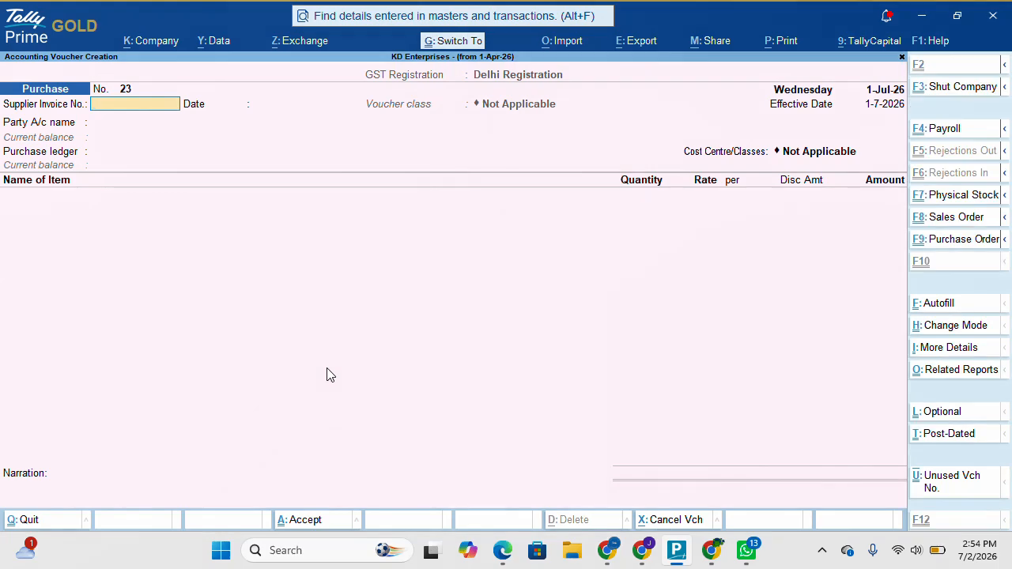
pyautogui.hotkey('ctrl', 'h')
pyautogui.press('Down')
pyautogui.press('Down')
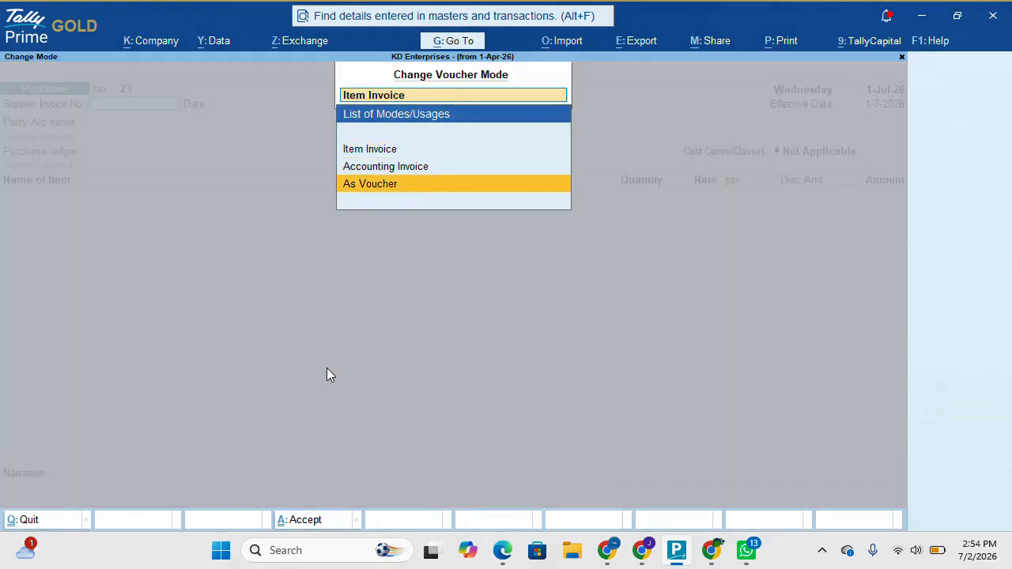
pyautogui.press('Up')
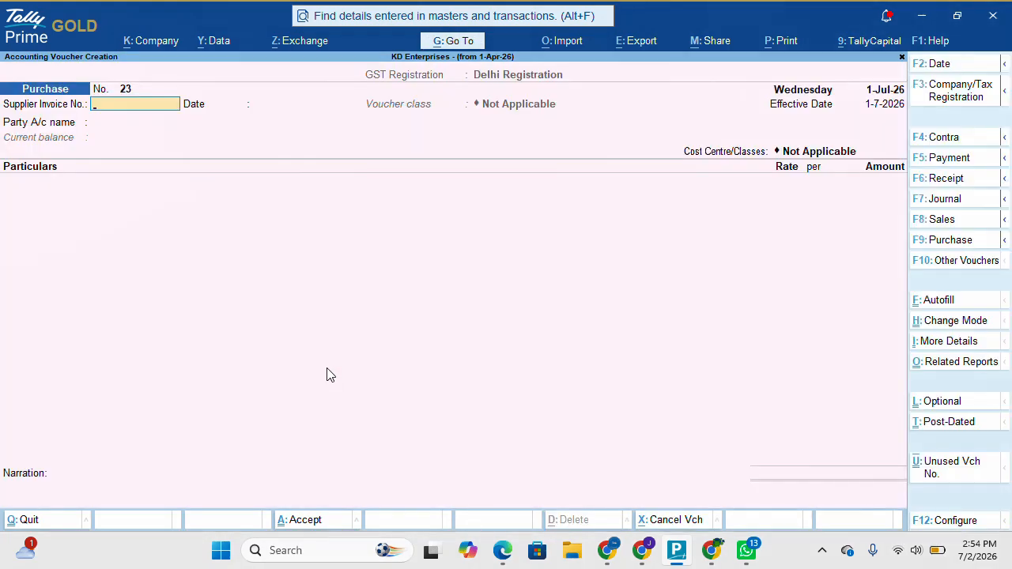
# Enter supplier invoice number 2323 dated 1-Jul-26 in the purchase voucher.
pyautogui.write('2323')
pyautogui.press('Return')
pyautogui.press('Return')
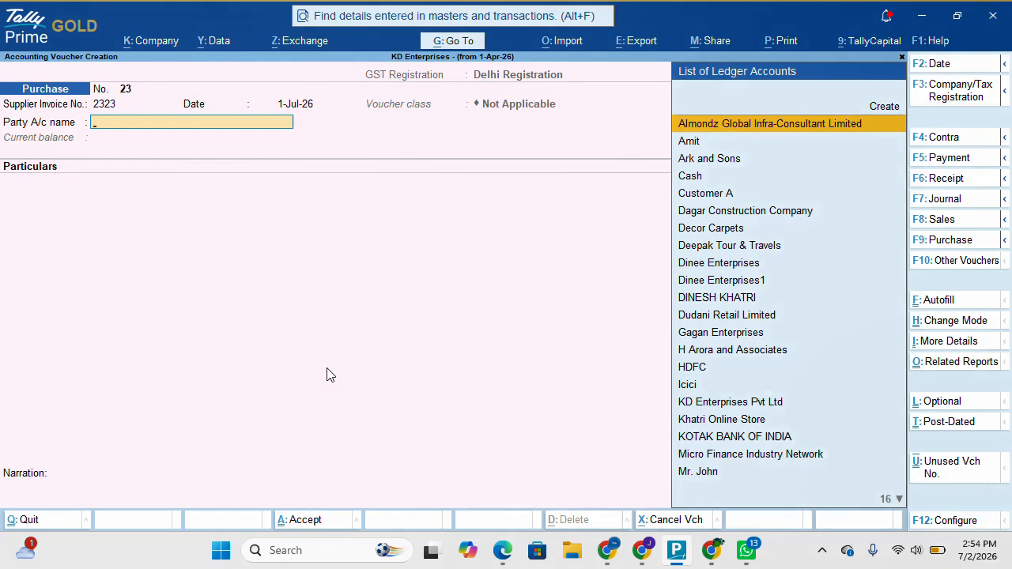
# Create a party ledger named Abc under Sundry Creditors, keeping the bill-by-bill, cost centre and TDS defaults.
pyautogui.hotkey('alt', 'c')
pyautogui.write('Acb')
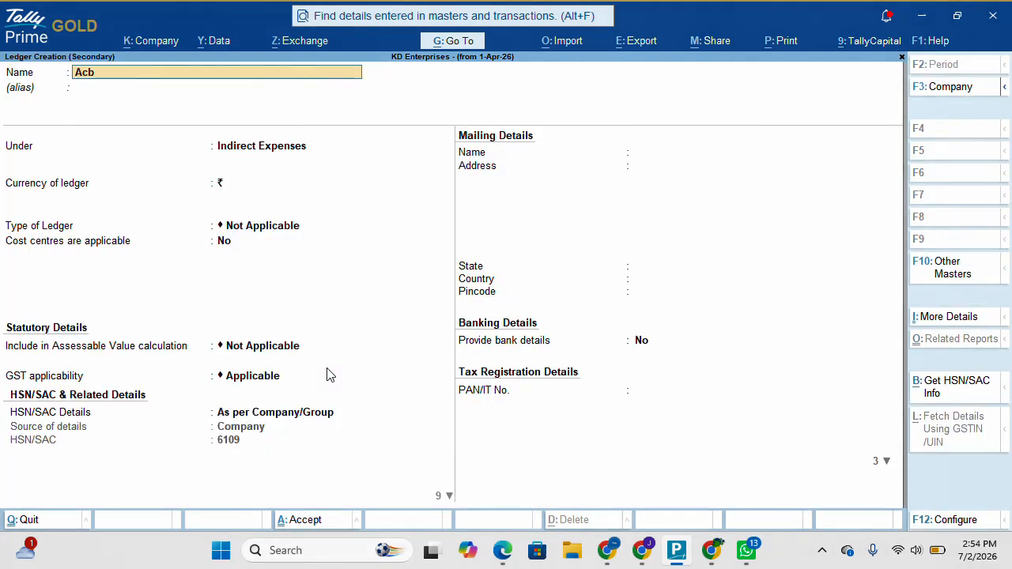
pyautogui.press('BackSpace')
pyautogui.press('BackSpace')
pyautogui.write('bc')
pyautogui.press('Return')
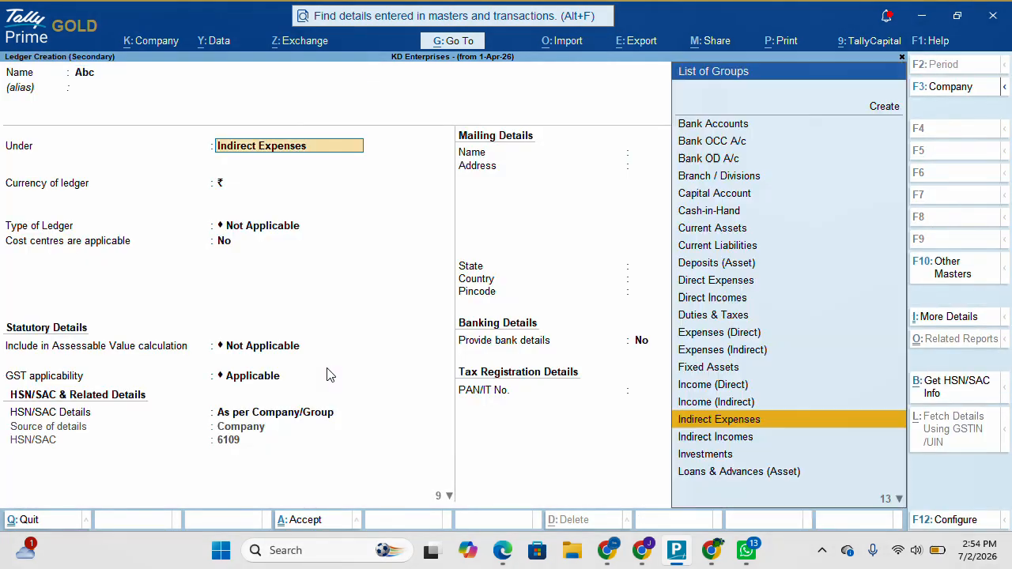
pyautogui.write('Su')
pyautogui.press('Down')
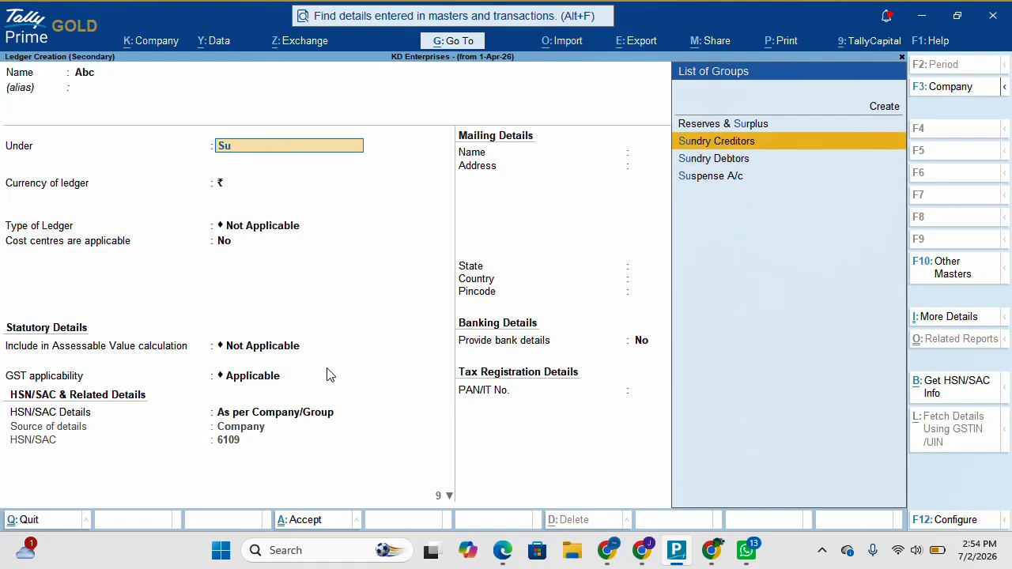
pyautogui.press('Return')
pyautogui.press('Return')
pyautogui.press('Return')
pyautogui.press('Return')
pyautogui.press('Return')
pyautogui.press('Return')
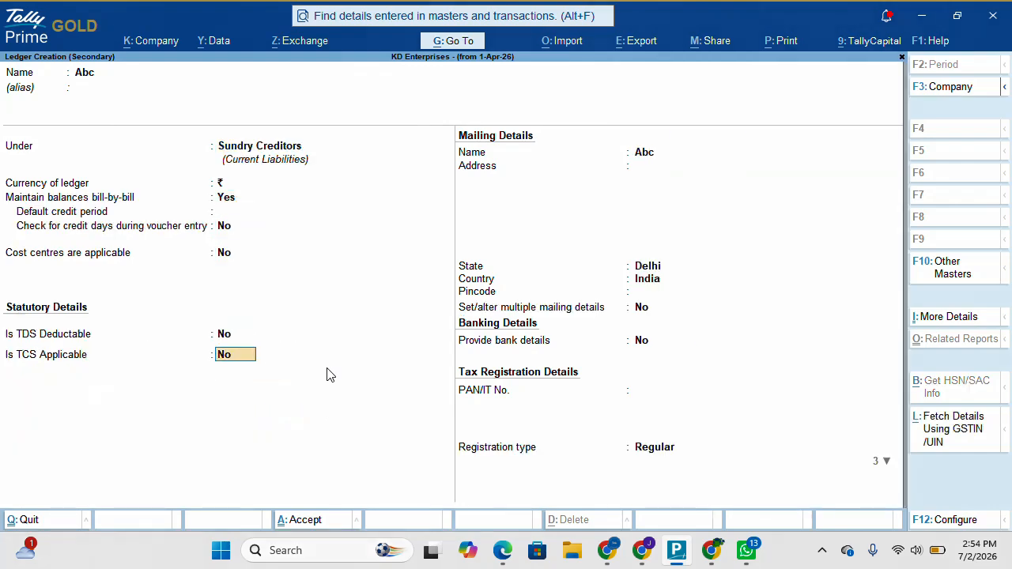
# Set the country in Abc's mailing details to United States of America.
pyautogui.press('Return')
pyautogui.press('Return')
pyautogui.press('Return')
pyautogui.press('Return')
pyautogui.press('Return')
pyautogui.press('BackSpace')
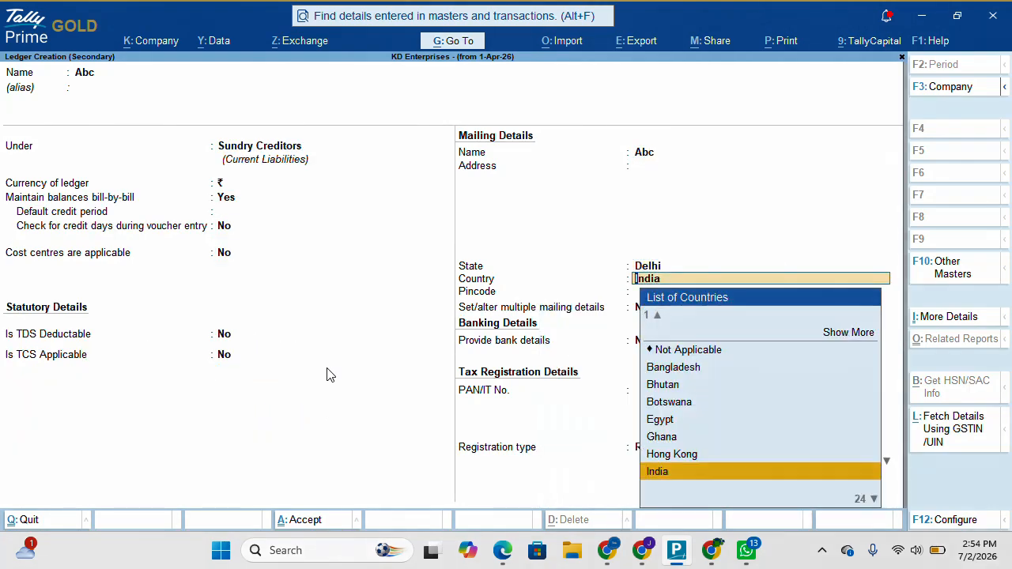
pyautogui.write('Usa')
pyautogui.press('BackSpace')
pyautogui.press('BackSpace')
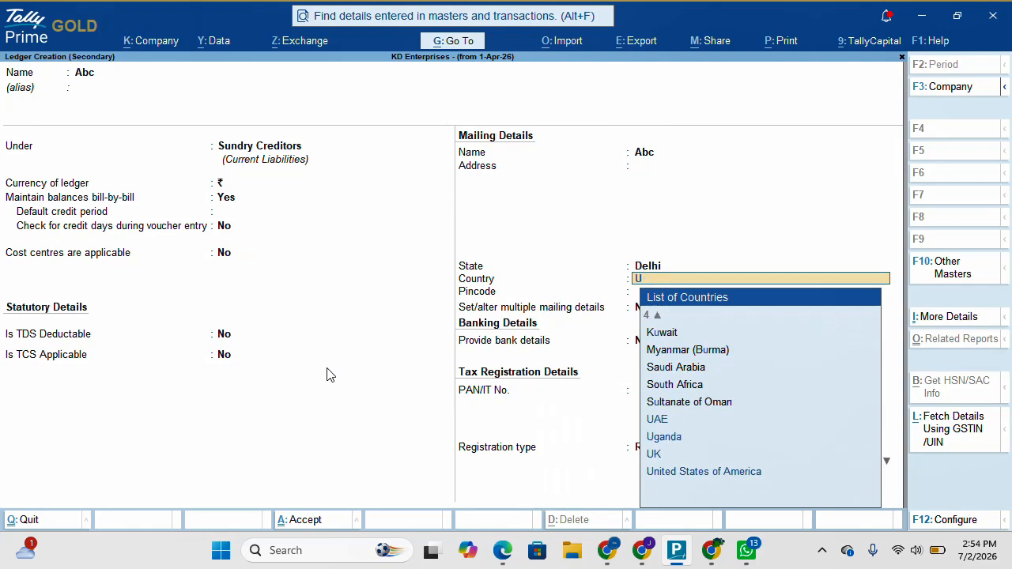
pyautogui.press('Down')
pyautogui.press('Down')
pyautogui.press('Down')
pyautogui.press('Return')
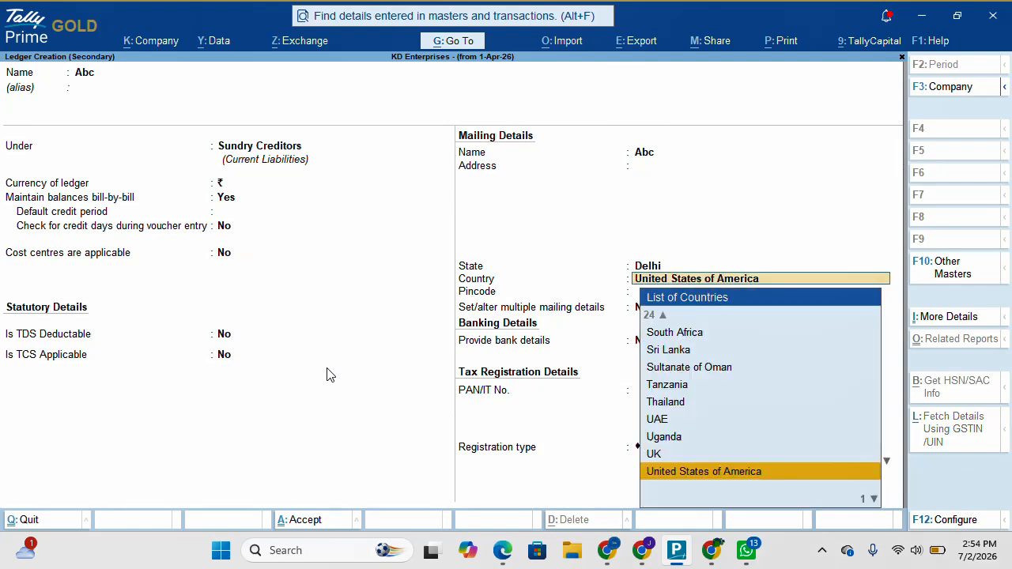
# Set Abc's state to New York and save the ledger with the remaining defaults.
pyautogui.write('New')
pyautogui.press('Down')
pyautogui.press('Down')
pyautogui.press('Down')
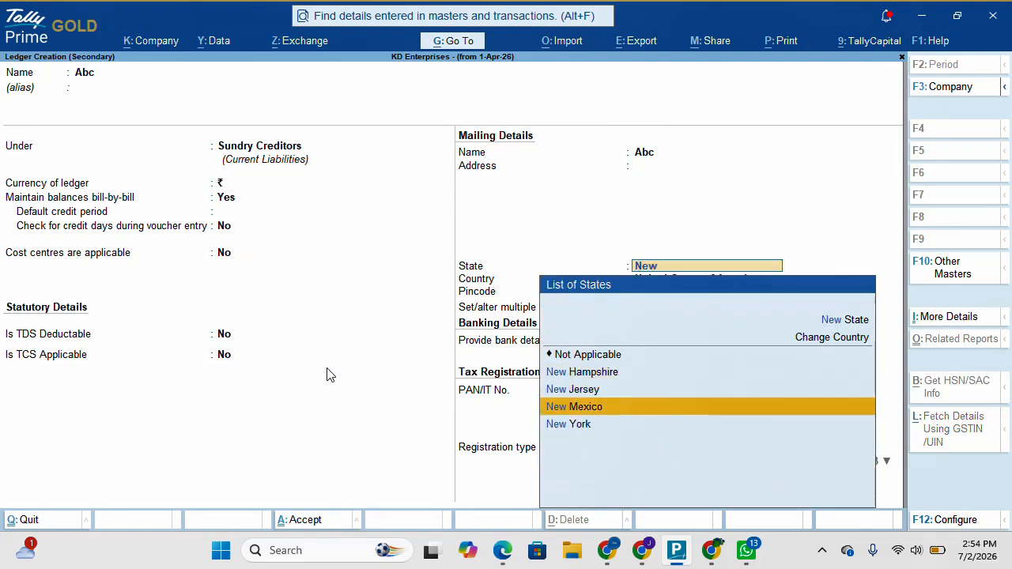
pyautogui.press('Return')
pyautogui.press('Return')
pyautogui.press('Return')
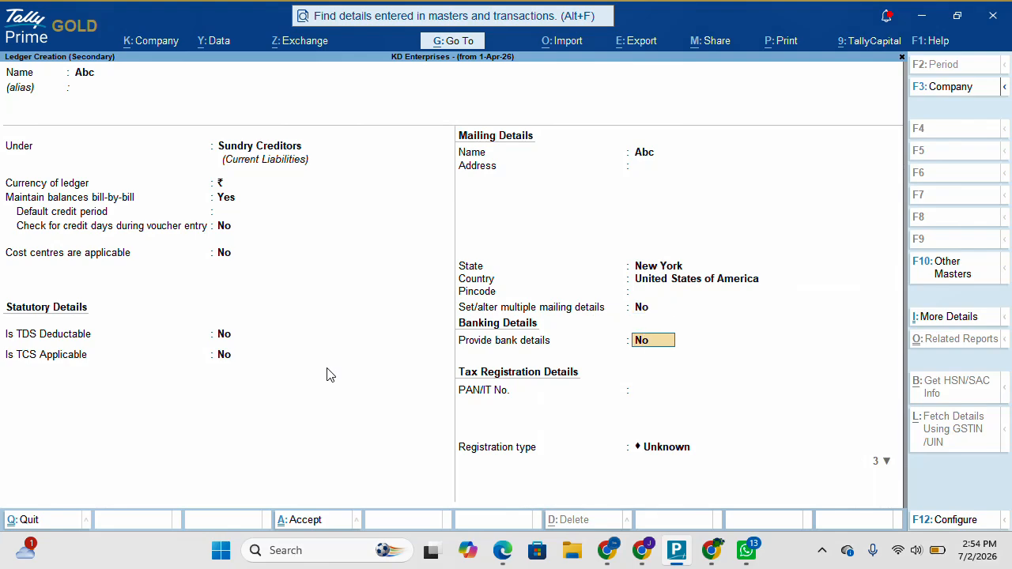
pyautogui.hotkey('ctrl', 'a')
pyautogui.hotkey('ctrl', 'a')
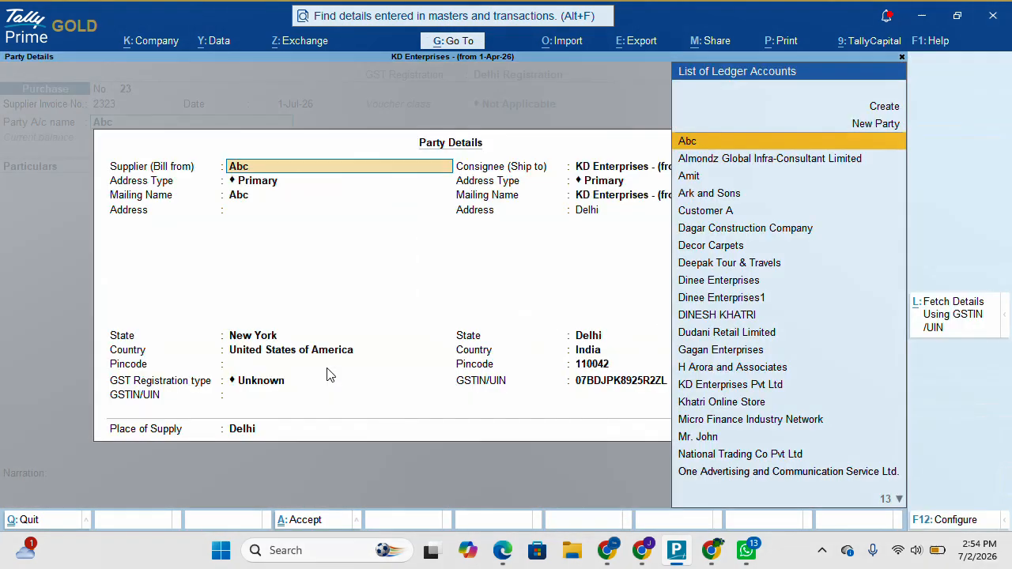
# Accept the party details with Abc as supplier and leave the cost centre class as Not Applicable.
pyautogui.write('A')
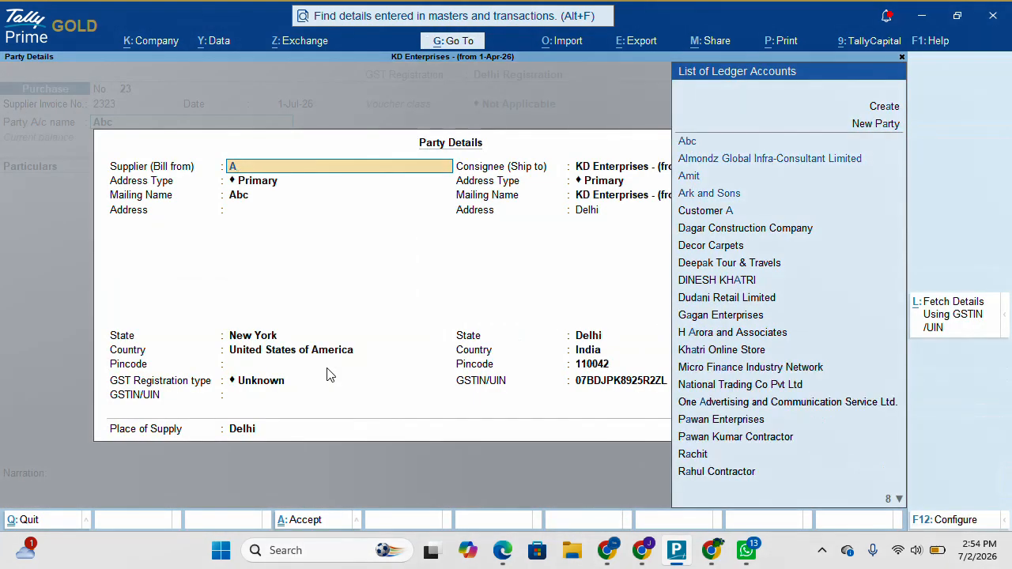
pyautogui.press('Return')
pyautogui.hotkey('ctrl', 'a')
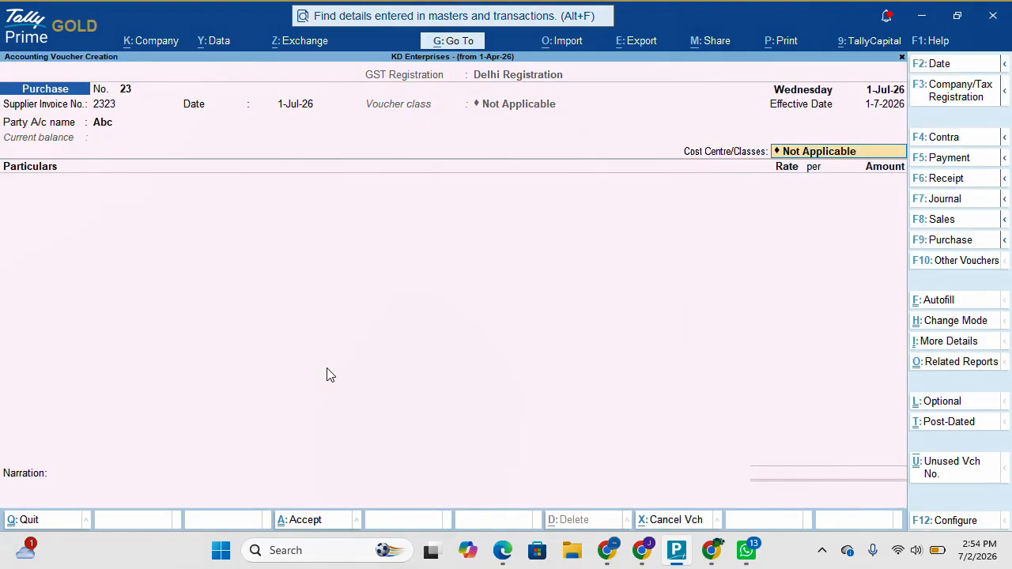
pyautogui.press('Return')
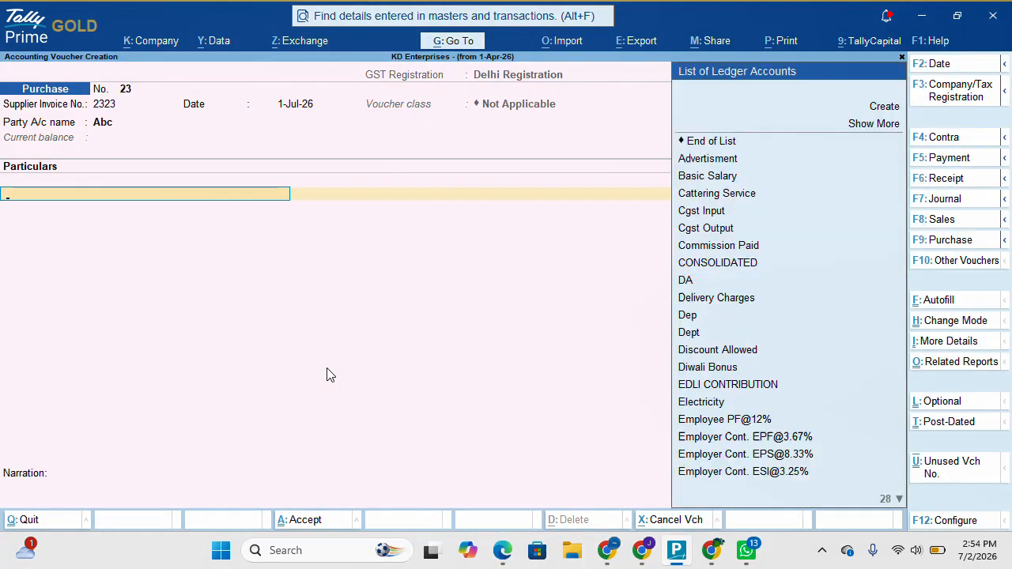
# Create an Internet Service ledger under Indirect Expenses and use it as the purchase voucher's first particular.
pyautogui.hotkey('alt', 'c')
pyautogui.write('Inte')
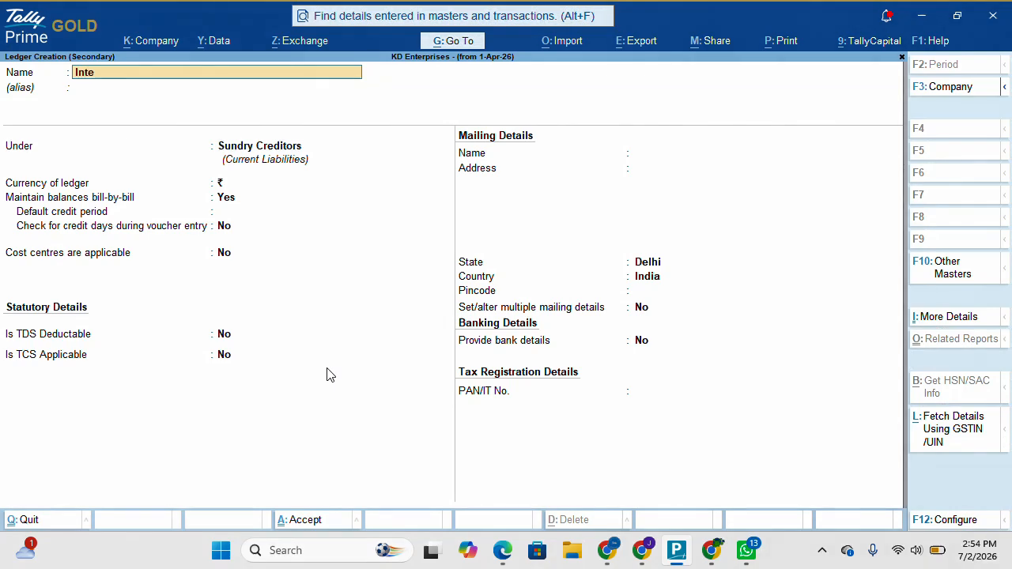
pyautogui.write('rnet Service')
pyautogui.press('Return')
pyautogui.write('Di')
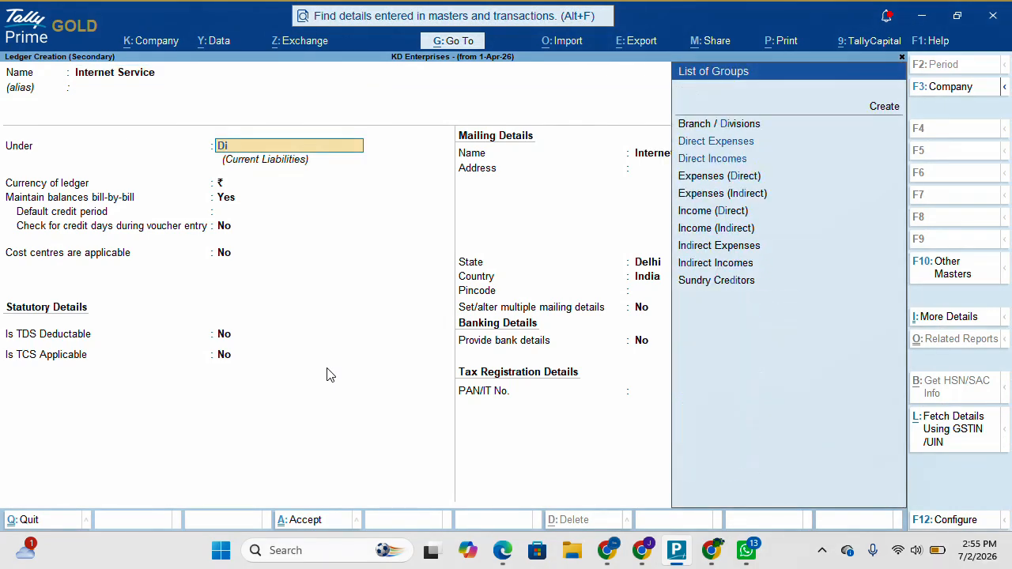
pyautogui.press('BackSpace')
pyautogui.press('BackSpace')
pyautogui.write('In')
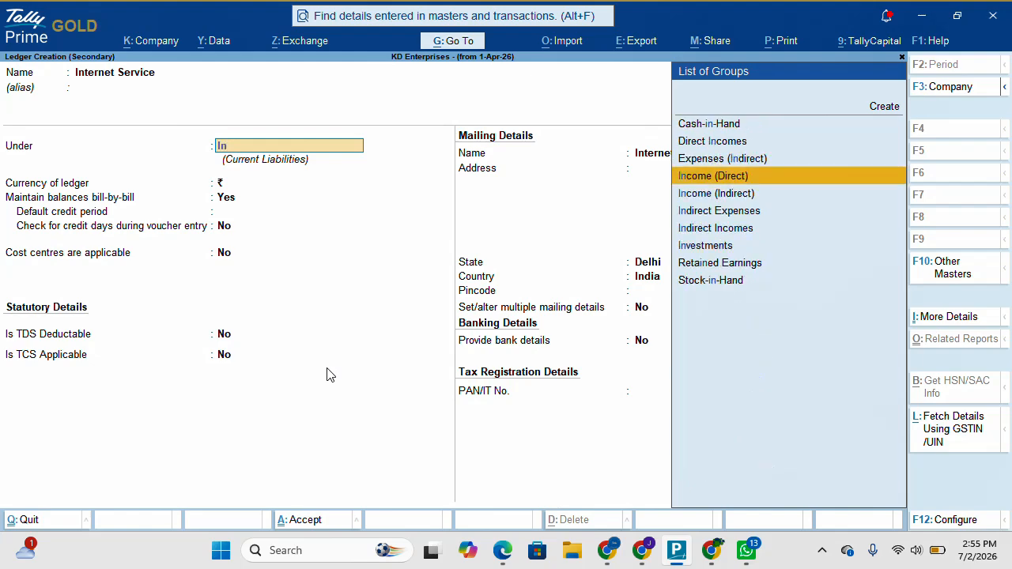
pyautogui.press('Down')
pyautogui.press('Down')
pyautogui.press('Return')
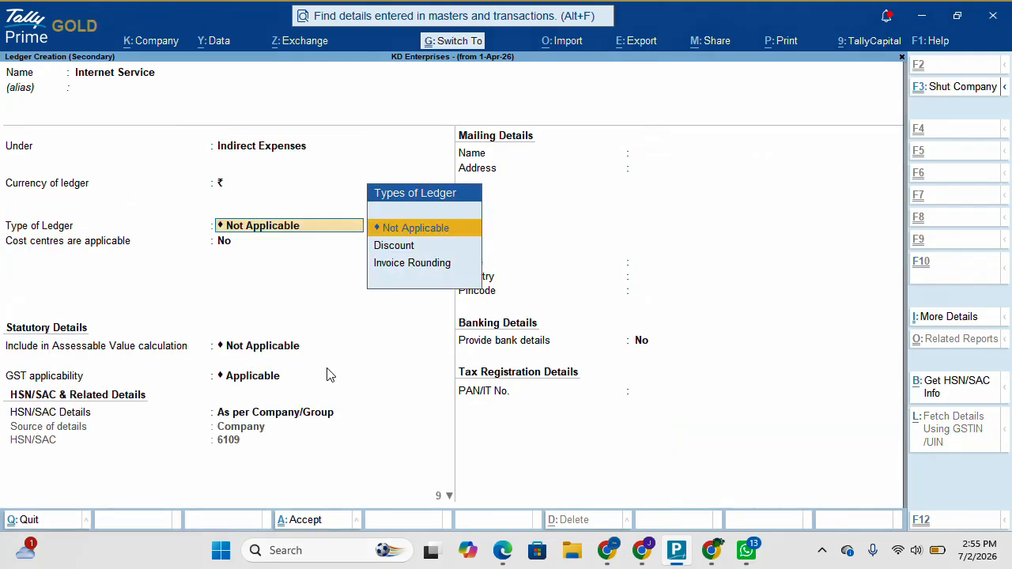
pyautogui.hotkey('ctrl', 'a')
pyautogui.press('Return')
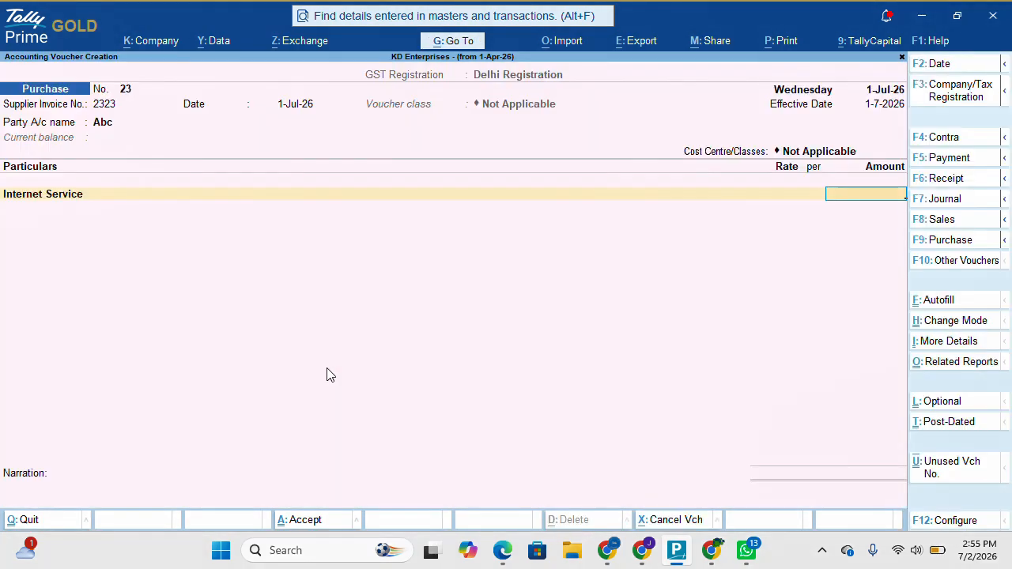
# Enter 2,000.00 $ for Internet Service at an exchange rate of ₹ 97 per dollar.
pyautogui.write('14000')
pyautogui.press('BackSpace')
pyautogui.press('BackSpace')
pyautogui.press('BackSpace')
pyautogui.press('BackSpace')
pyautogui.write('2,000.00 $')
pyautogui.press('Return')
pyautogui.press('Return')
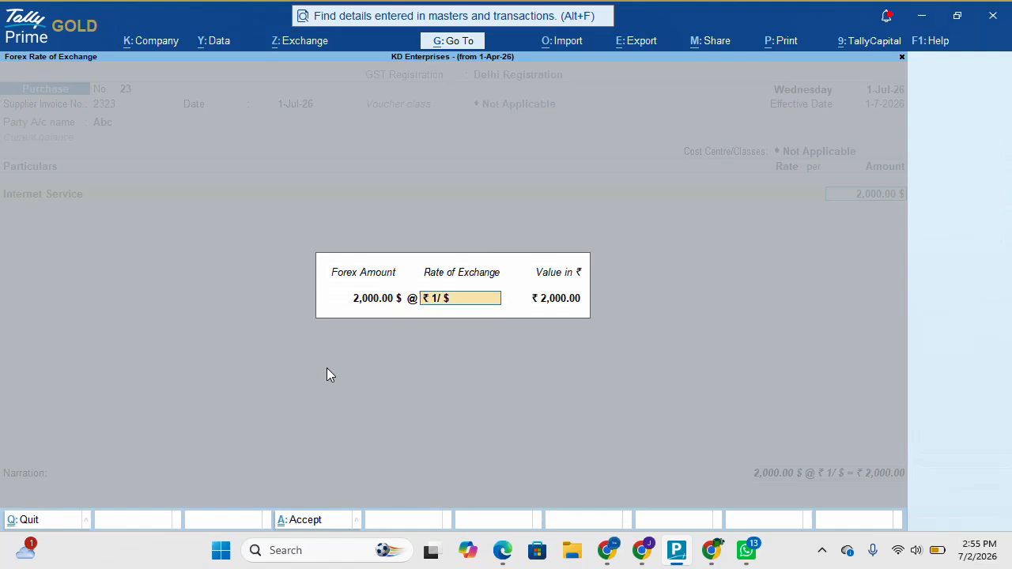
pyautogui.write('97/$')
pyautogui.press('Return')
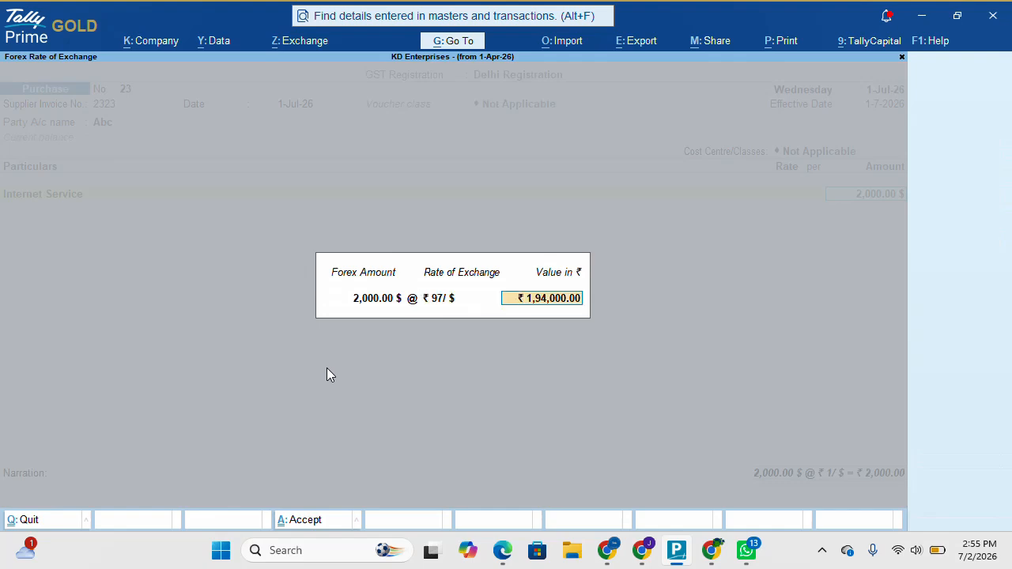
pyautogui.press('Return')
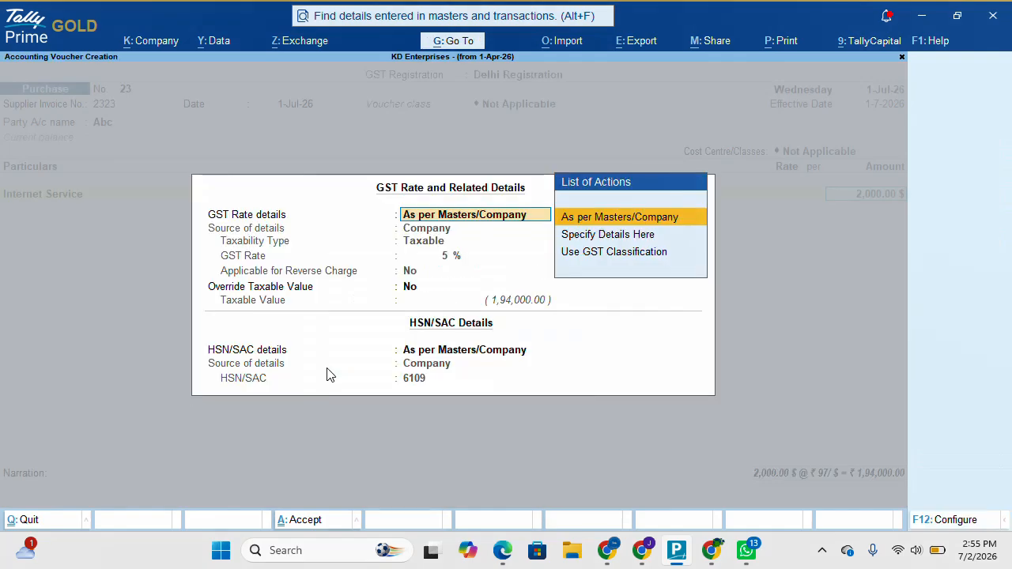
# Accept the GST and HSN/SAC details as per Masters/Company and save the purchase voucher without a narration.
pyautogui.press('Return')
pyautogui.press('Return')
pyautogui.press('Return')
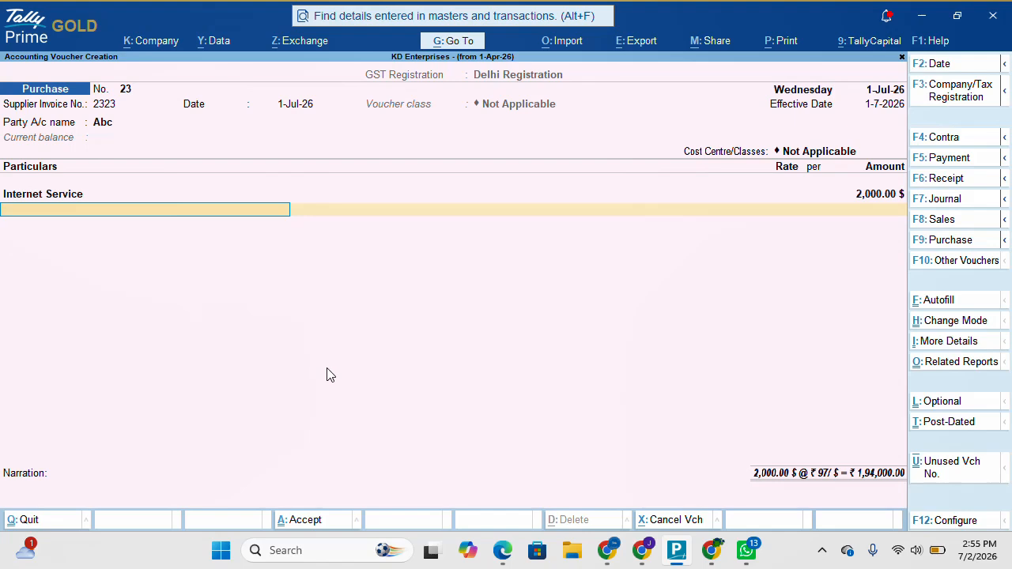
pyautogui.press('Return')
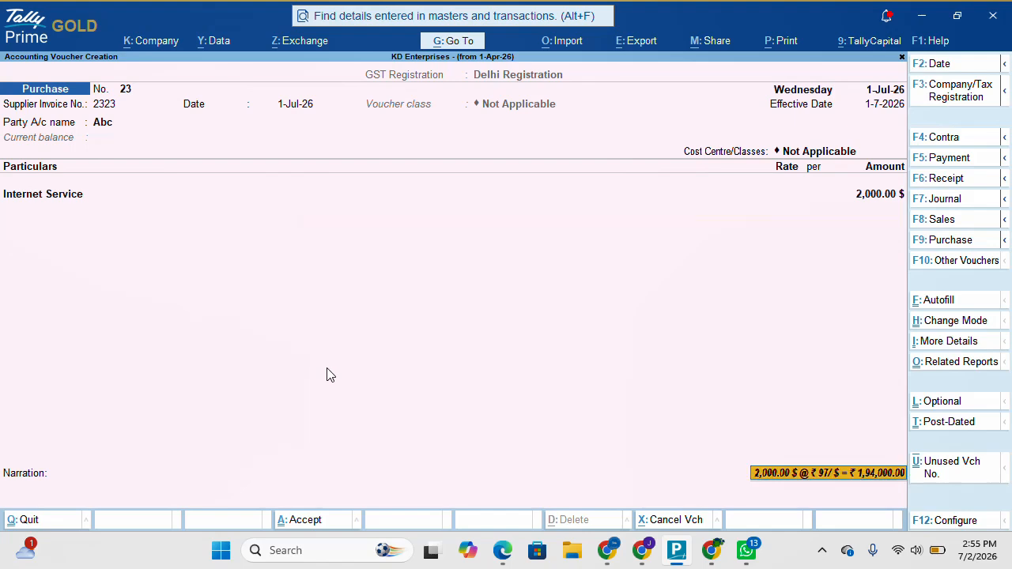
pyautogui.press('ctrl')
pyautogui.hotkey('ctrl', 'a')
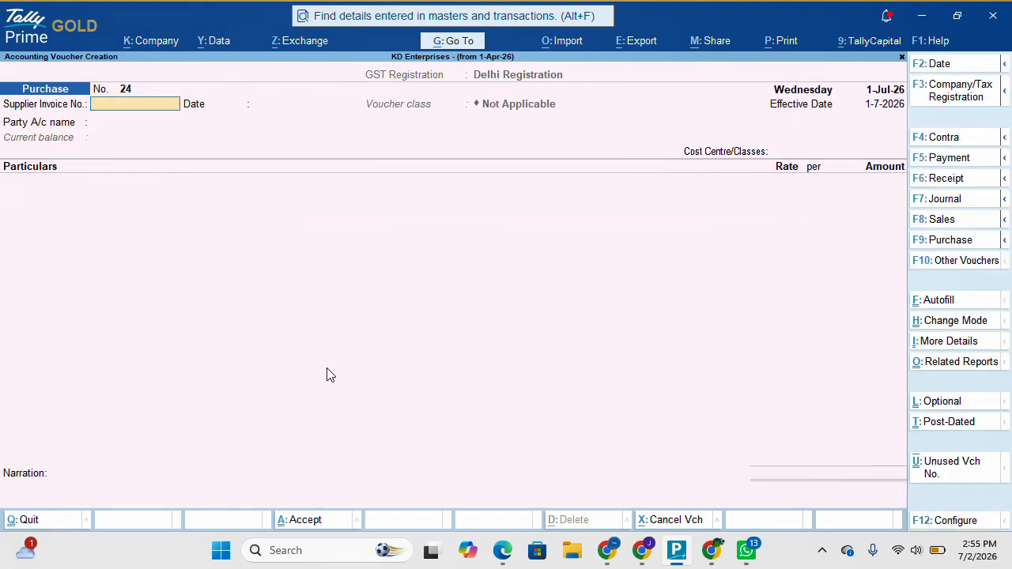
# Set the voucher date to 2-7-2026 and open a Payment voucher with no cost centre class.
pyautogui.press('F2')
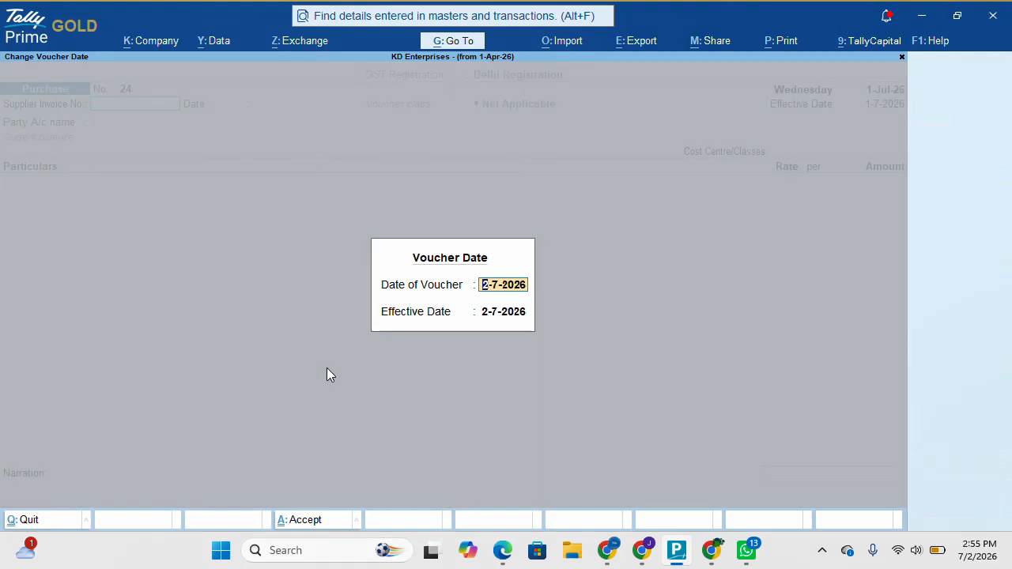
pyautogui.press('Return')
pyautogui.press('Return')
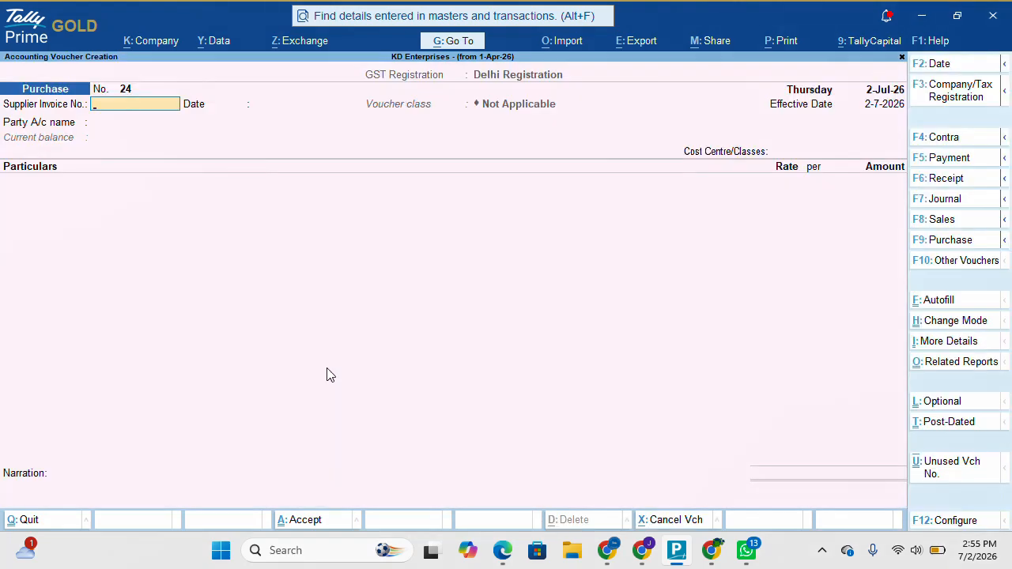
pyautogui.press('F5')
pyautogui.press('Return')
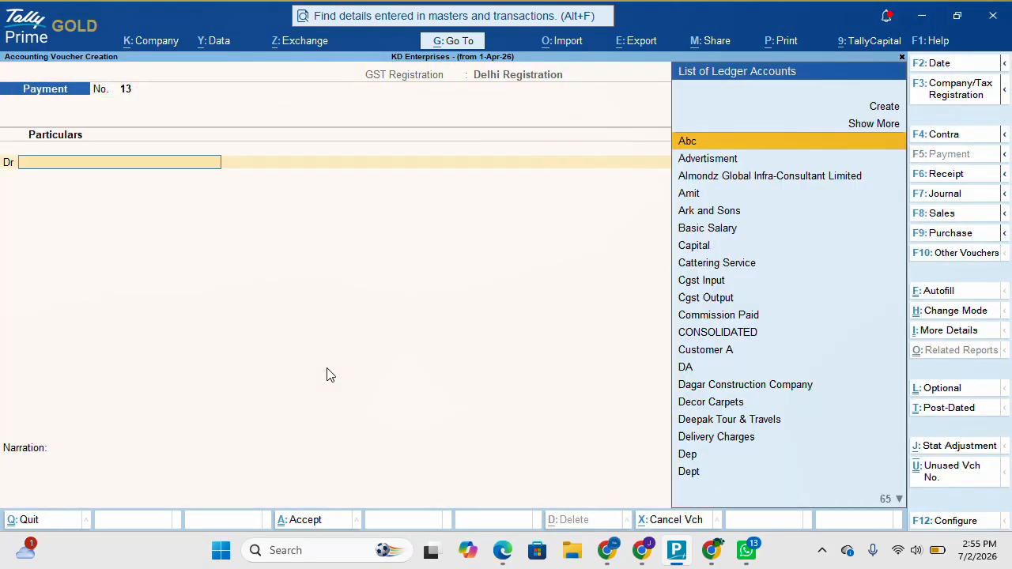
# Debit Abc in the payment voucher against bill reference 2323 for 2,000.00 $.
pyautogui.write('Ab')
pyautogui.press('Return')
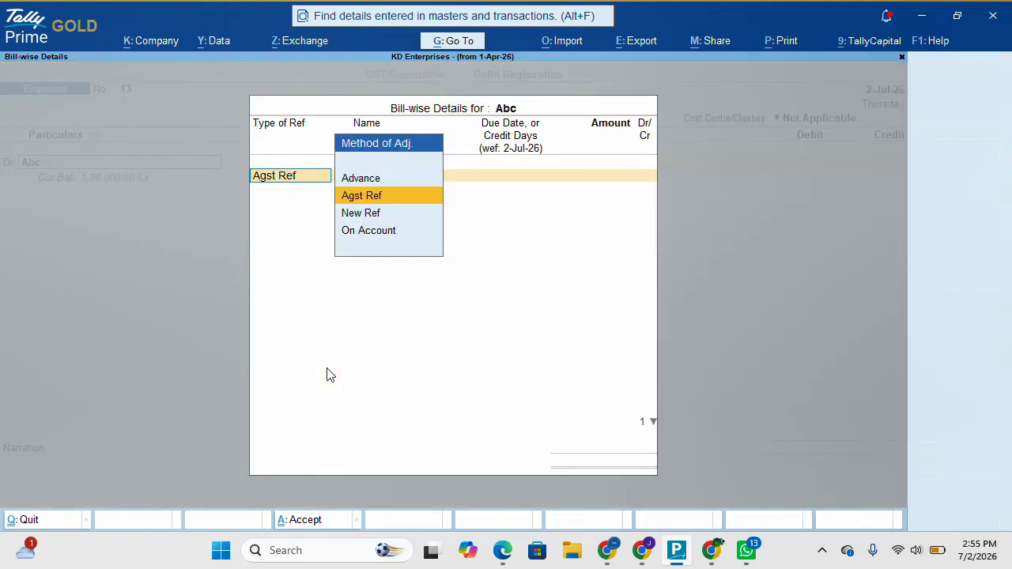
pyautogui.press('Return')
pyautogui.press('Return')
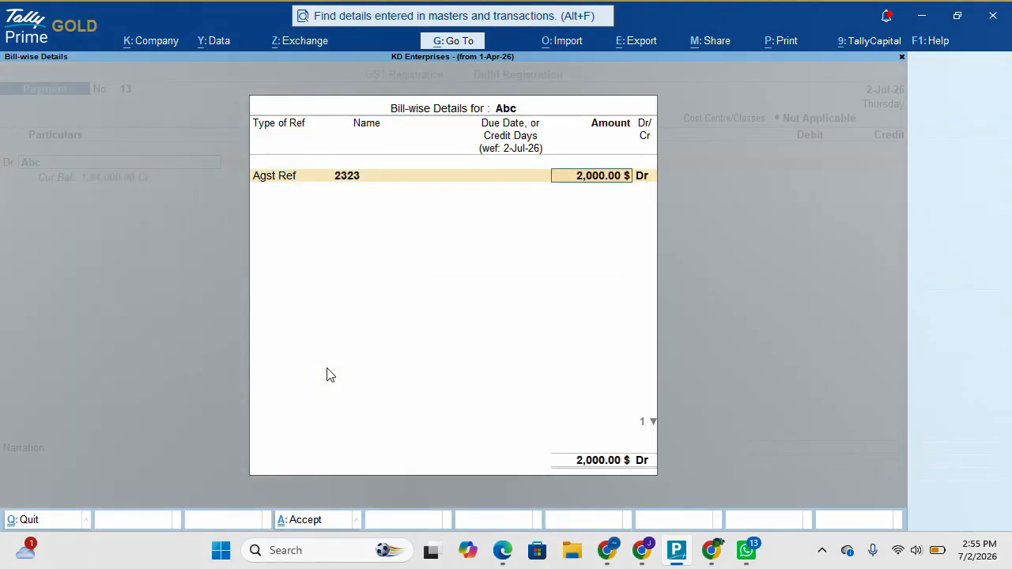
pyautogui.press('Return')
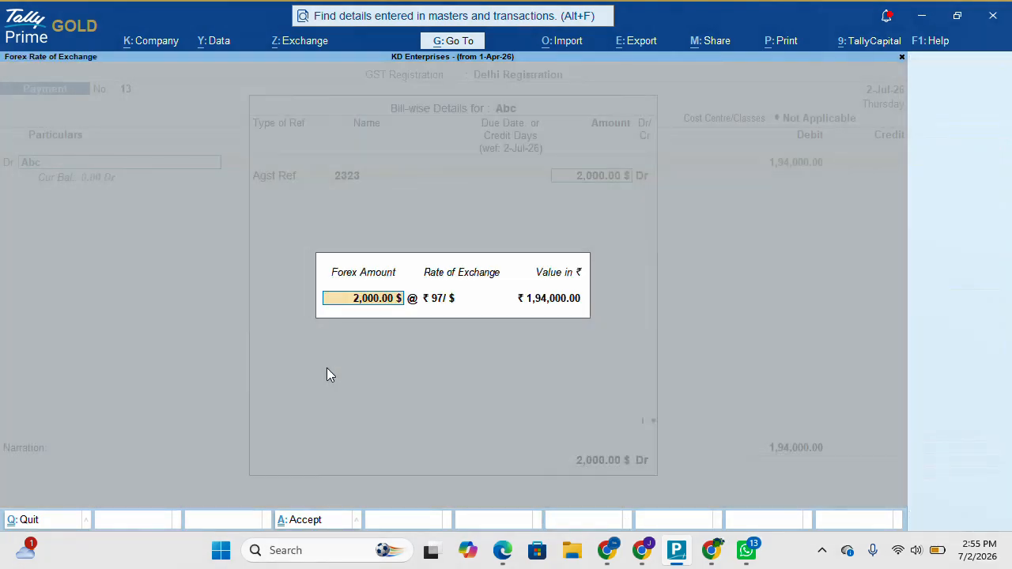
# Set the payment's exchange rate to ₹ 98 per dollar and finish the bill-wise details for Abc.
pyautogui.press('Return')
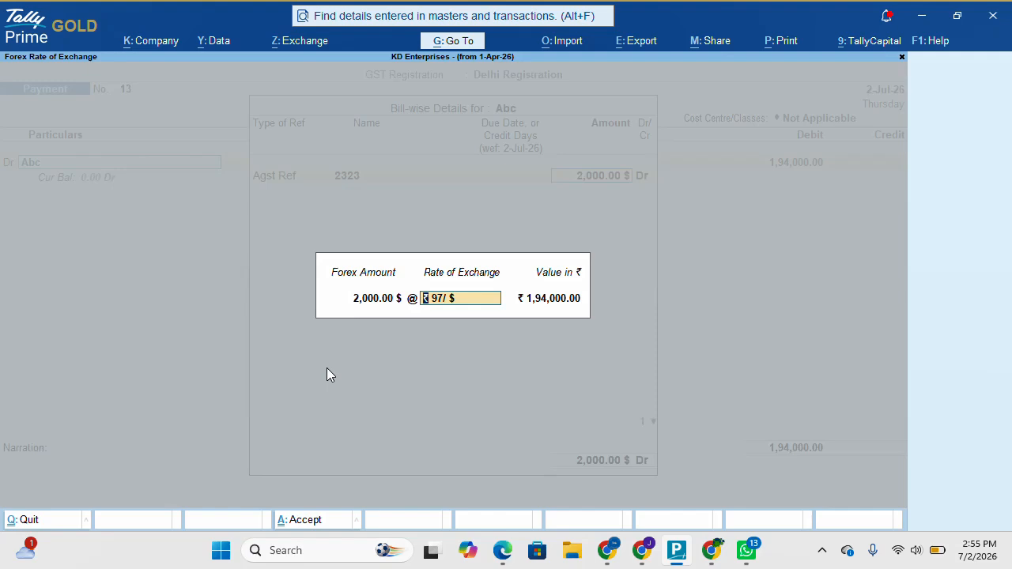
pyautogui.write('98/$')
pyautogui.press('Return')
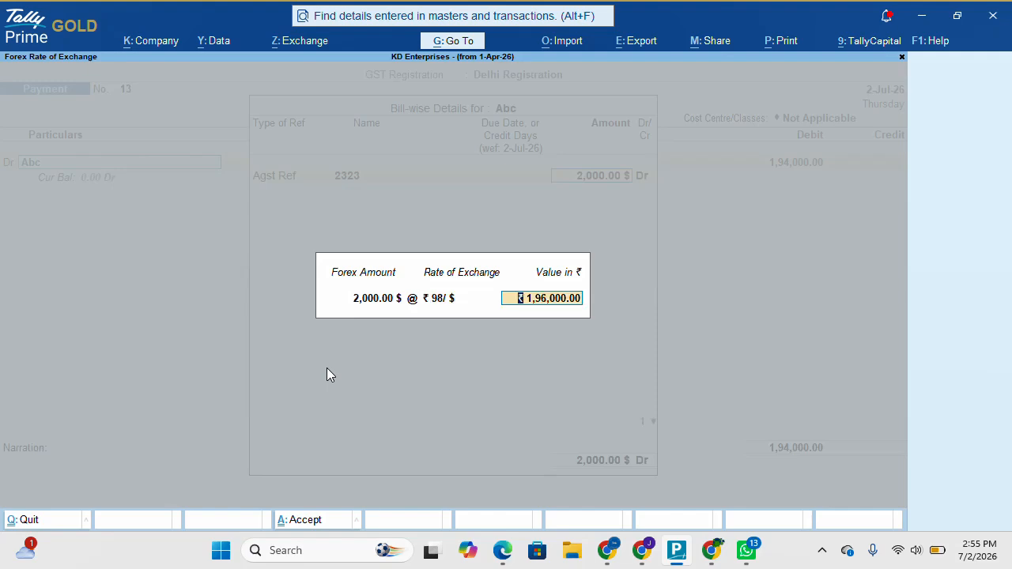
pyautogui.press('Return')
pyautogui.press('Return')
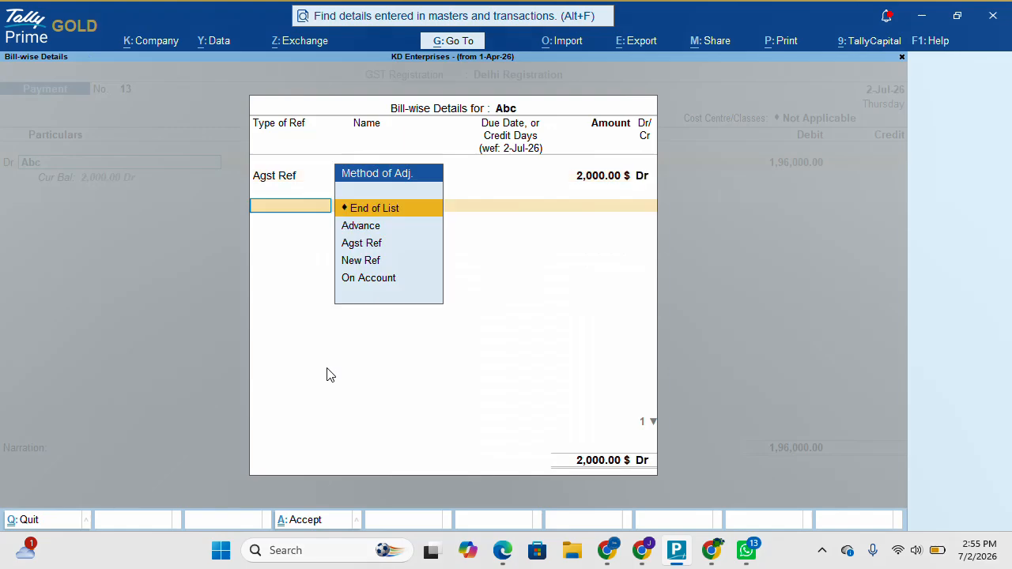
pyautogui.press('Return')
pyautogui.press('Return')
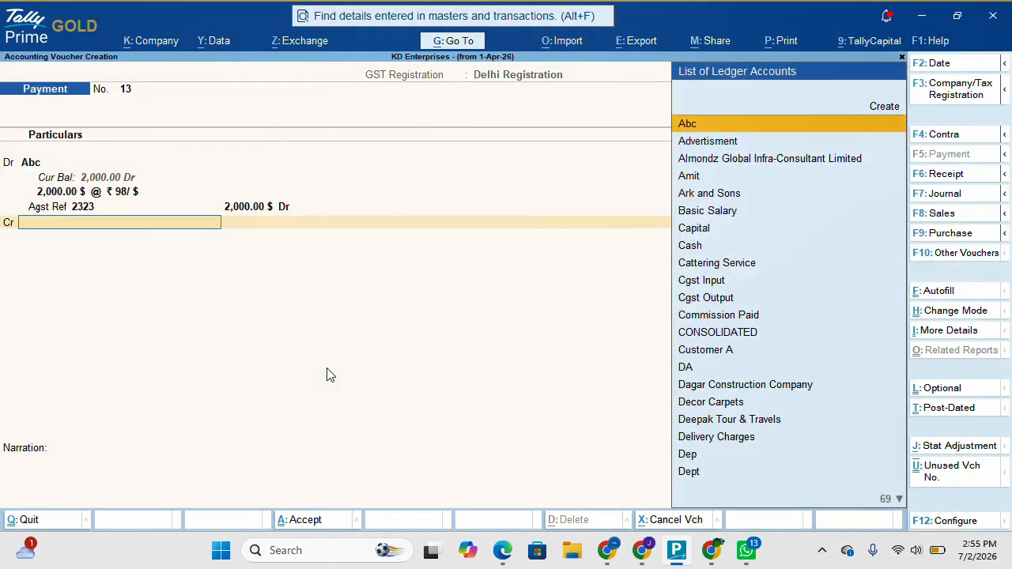
# Credit SBI with 1,96,000.00, save the payment voucher without a narration and leave voucher entry.
pyautogui.write('S')
pyautogui.press('BackSpace')
pyautogui.write('Sb')
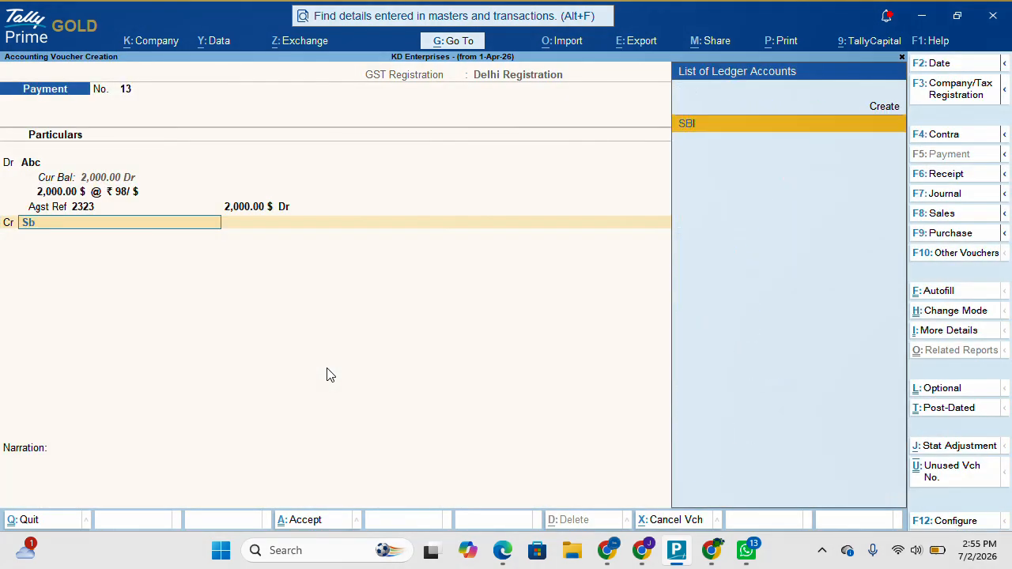
pyautogui.press('Return')
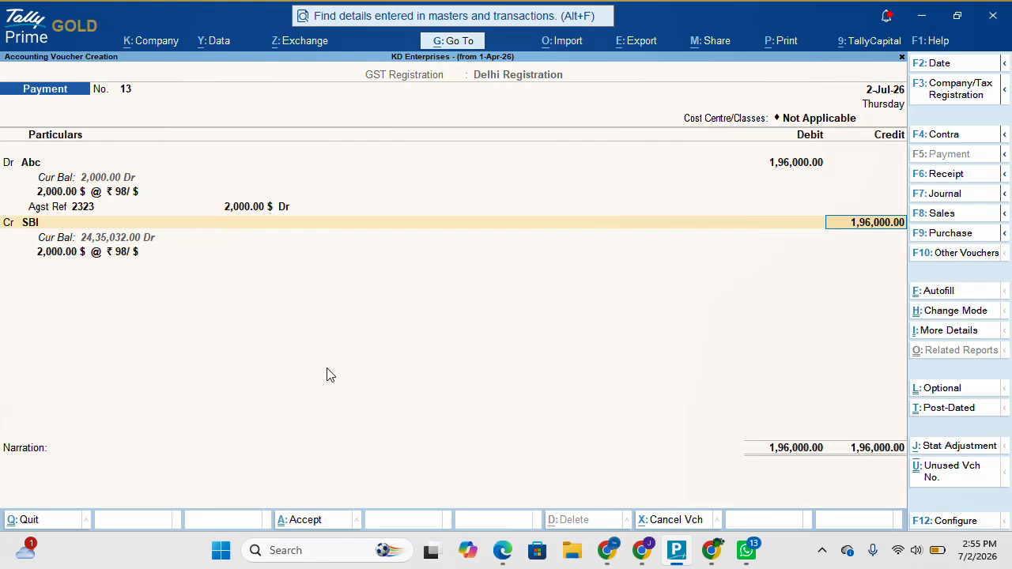
pyautogui.press('ctrl')
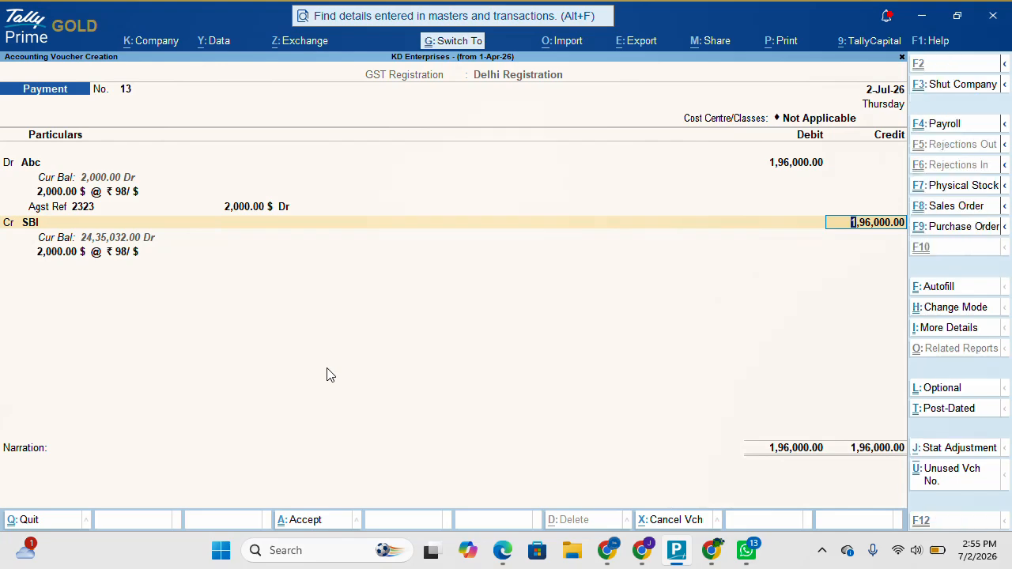
pyautogui.hotkey('ctrl', 'a')
pyautogui.press('Escape')
# Check the Unadjusted Forex Gain/Loss line on the assets side of the Balance Sheet.
pyautogui.press('Down')
pyautogui.press('Down')
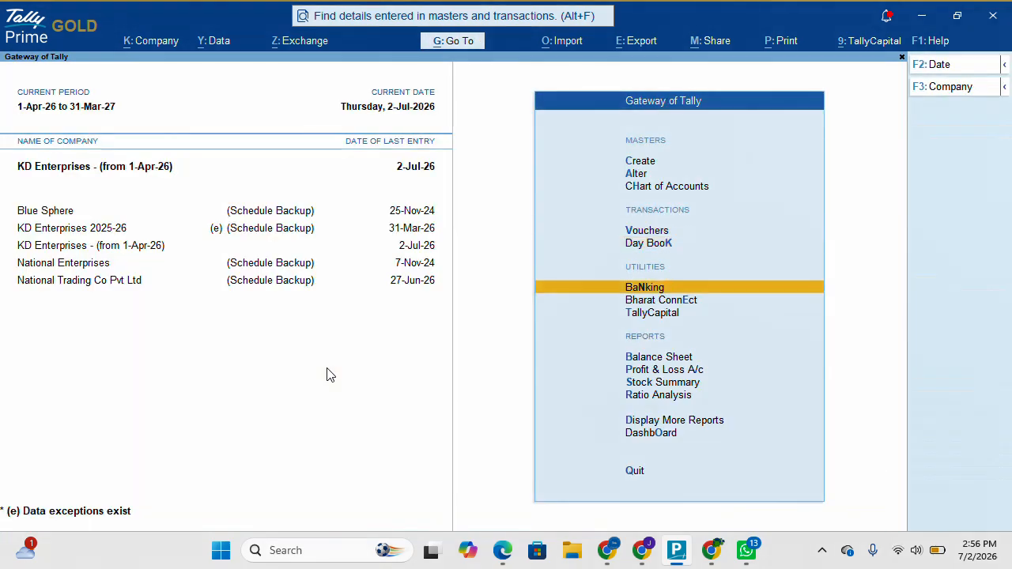
pyautogui.press('Down')
pyautogui.press('Down')
pyautogui.press('Down')
pyautogui.press('Return')
pyautogui.press('Down')
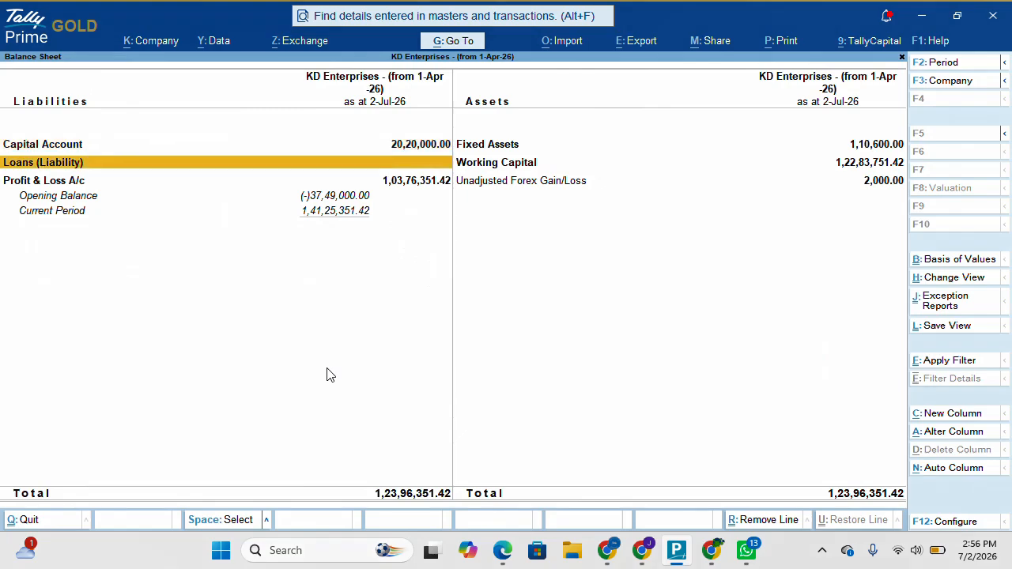
pyautogui.press('Right')
pyautogui.press('Down')
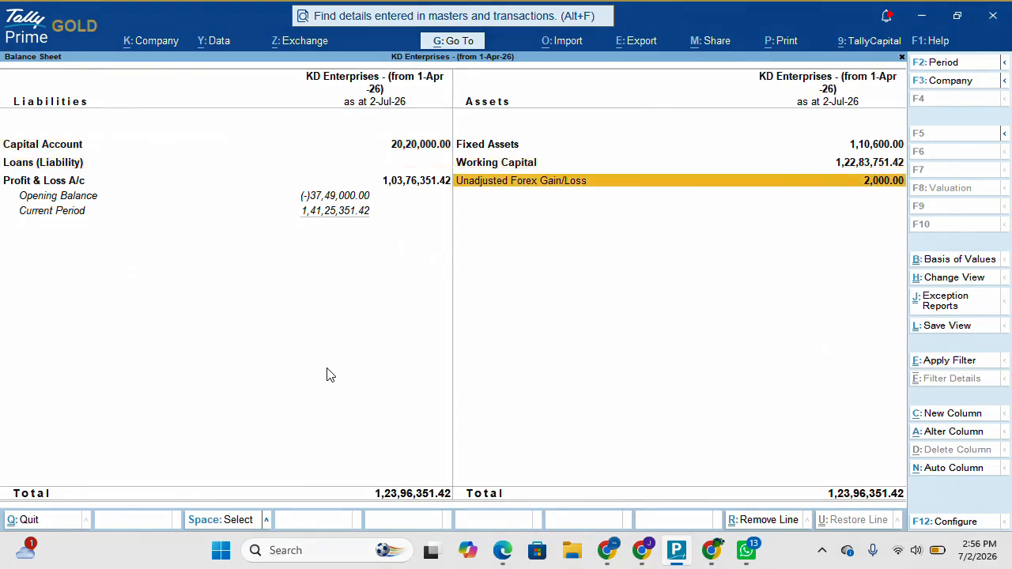
pyautogui.press('Escape')
# Open a Journal voucher with the Forex Adjustment class and no cost centre class.
pyautogui.press('Down')
pyautogui.press('Up')
pyautogui.press('Up')
pyautogui.press('Up')
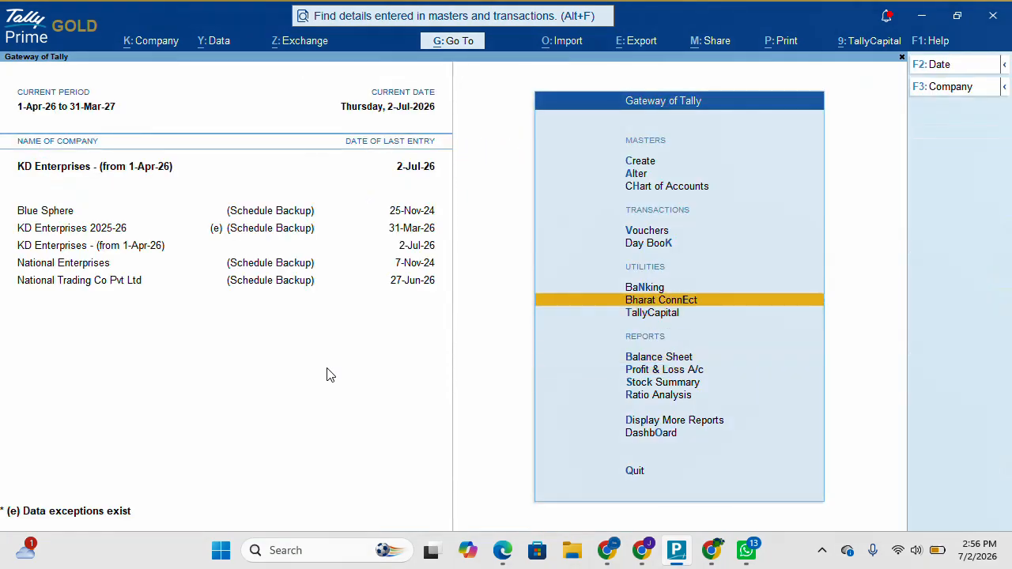
pyautogui.press('Up')
pyautogui.press('Up')
pyautogui.press('Up')
pyautogui.press('Return')
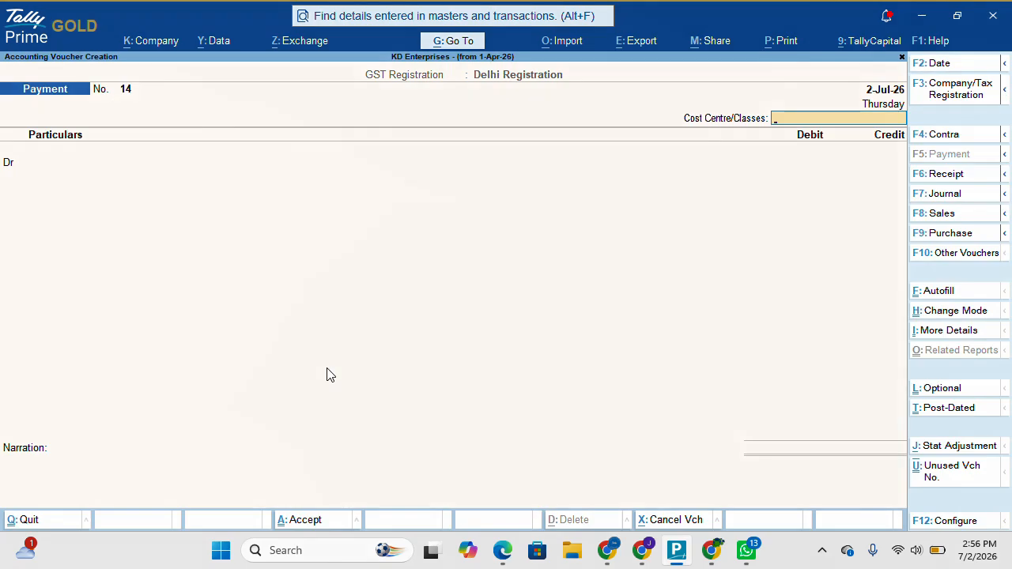
pyautogui.press('F7')
pyautogui.press('Down')
pyautogui.press('Return')
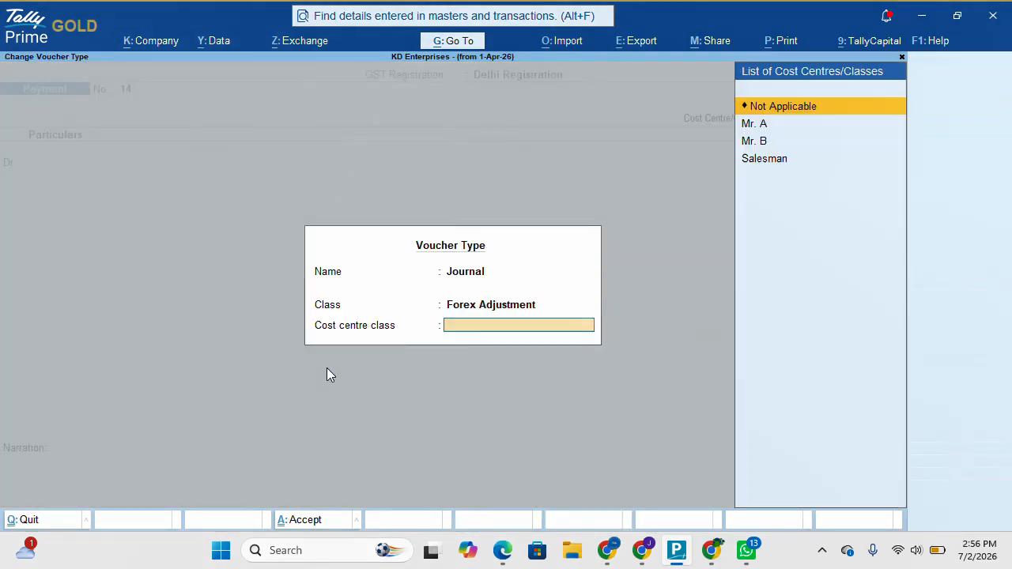
pyautogui.press('Return')
pyautogui.press('Return')
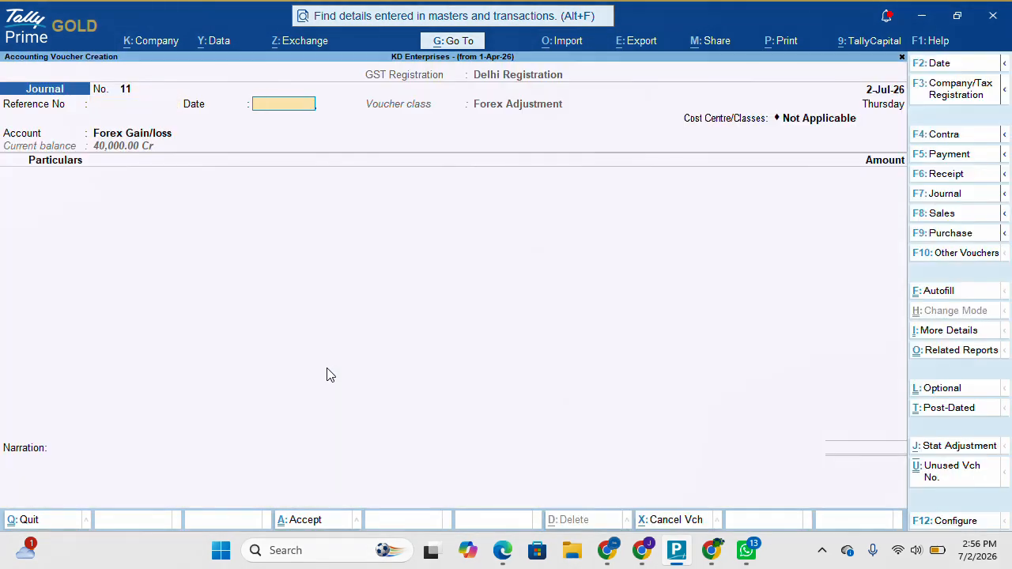
# Adjust Abc's bill 2323 by 2,000.00 Cr against Forex Gain/loss and save the journal without reference details or narration.
pyautogui.press('Return')
pyautogui.press('Return')
pyautogui.write('Ab')
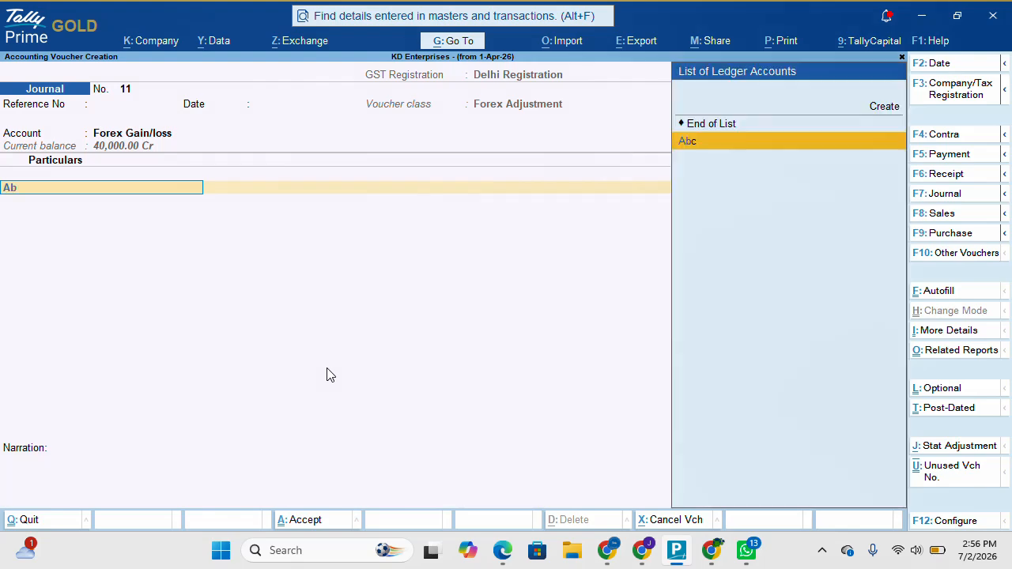
pyautogui.press('Return')
pyautogui.press('Return')
pyautogui.press('Return')
pyautogui.press('Return')
pyautogui.press('Return')
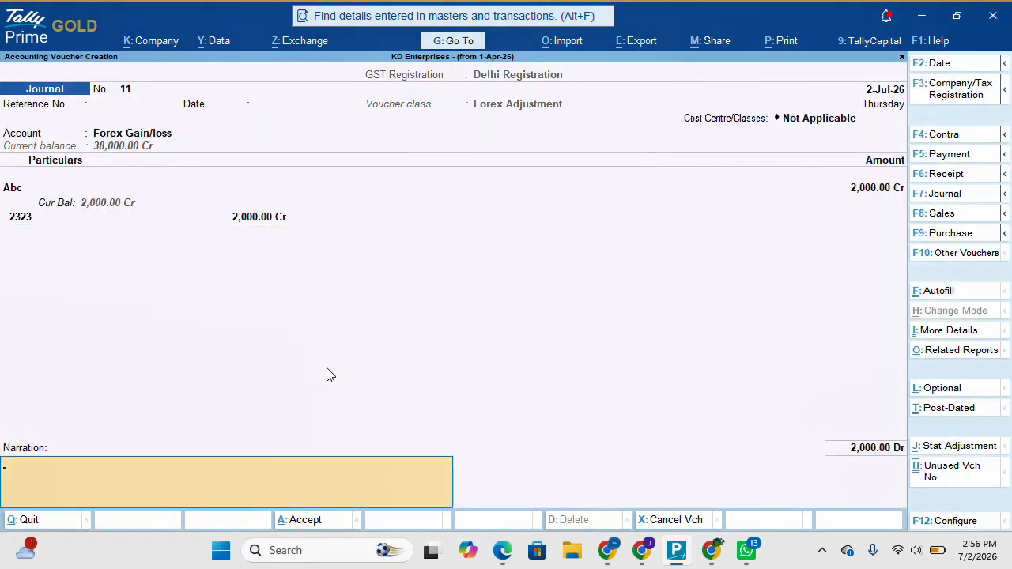
pyautogui.press('Return')
pyautogui.press('Return')
pyautogui.press('Escape')
# Open the Profit & Loss A/c report.
pyautogui.press('Return')
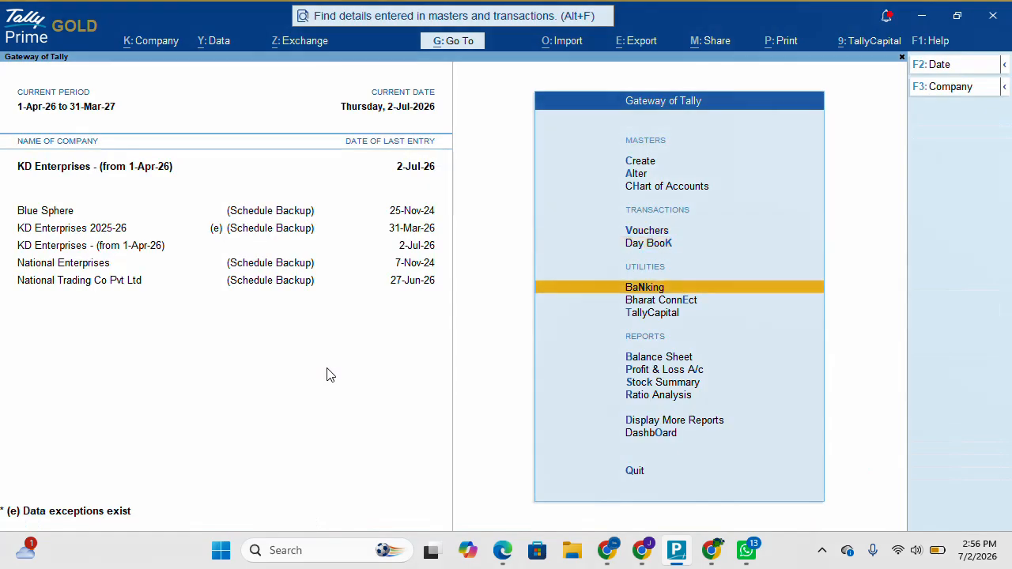
pyautogui.press('Down')
pyautogui.press('Down')
pyautogui.press('Down')
pyautogui.press('Down')
pyautogui.press('Return')
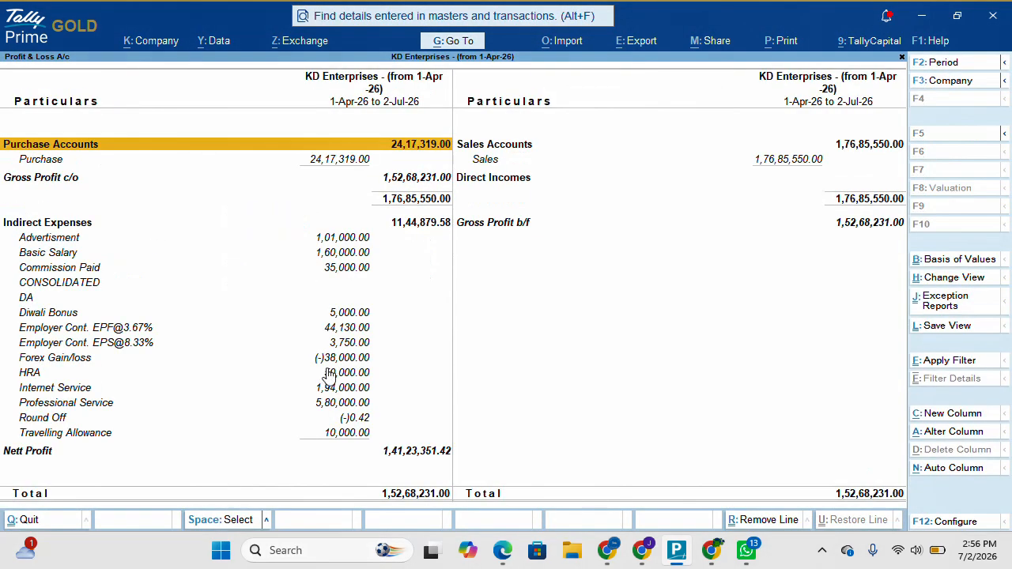
# Examine the Forex Gain/loss entry under Indirect Expenses, including its drill-down, and close the report.
pyautogui.press('Down')
pyautogui.press('Down')
pyautogui.press('Down')
pyautogui.press('Down')
pyautogui.press('Down')
pyautogui.press('Down')
pyautogui.press('Down')
pyautogui.press('Down')
pyautogui.press('Down')
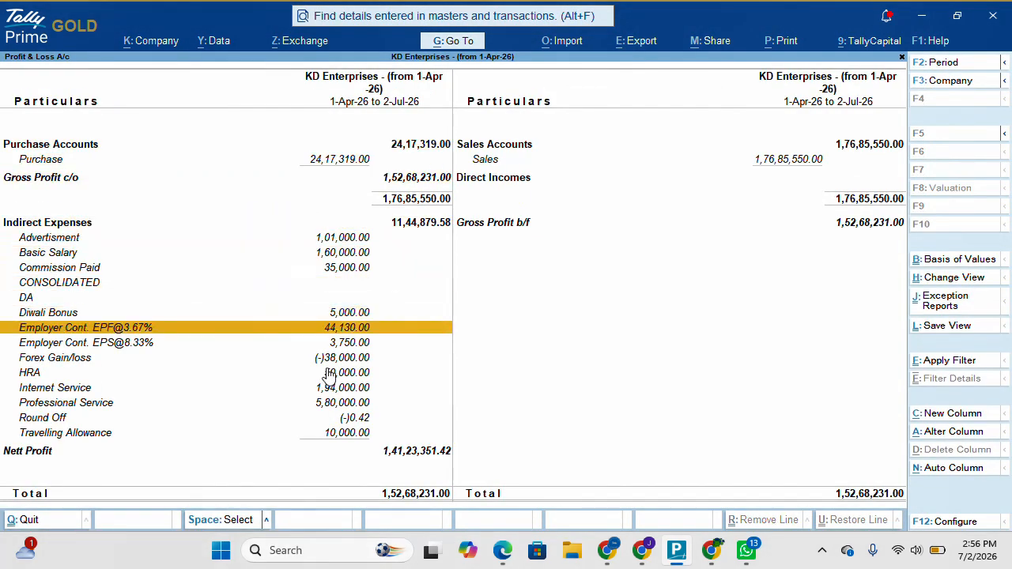
pyautogui.press('Down')
pyautogui.press('Down')
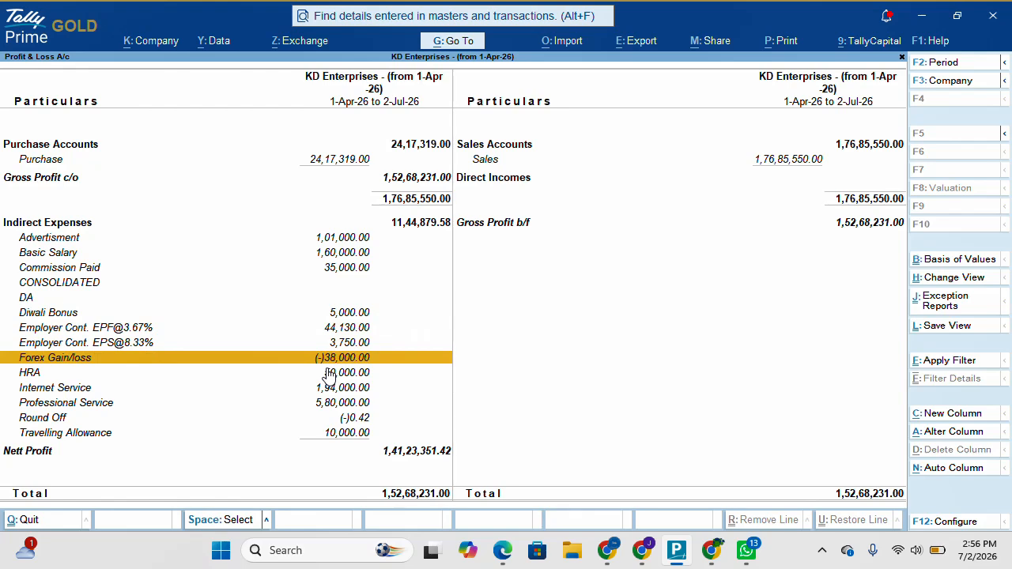
pyautogui.press('Return')
pyautogui.press('Escape')
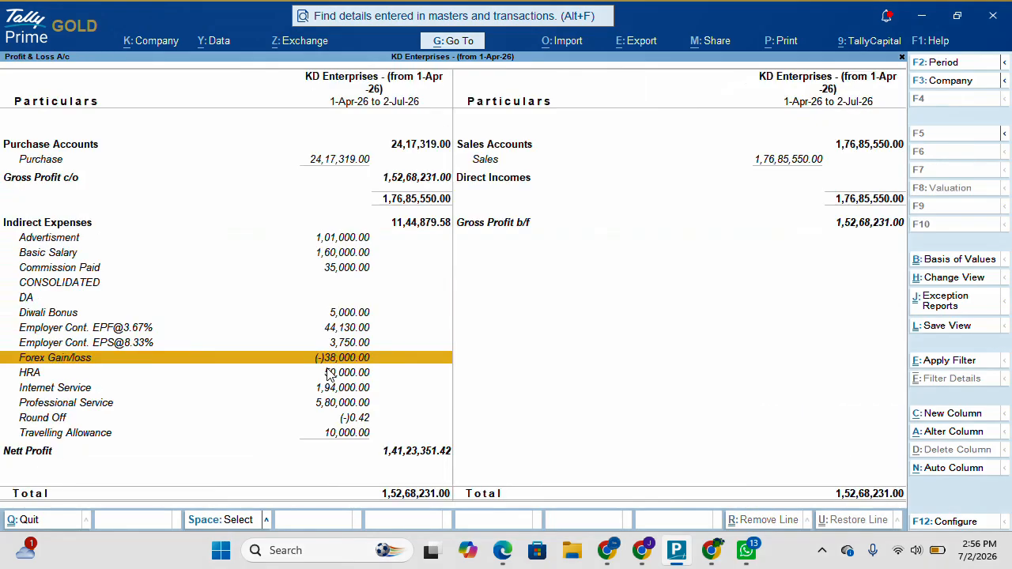
pyautogui.press('Escape')
# Open the ledger vouchers of the foreign export customer from the account books.
pyautogui.press('Down')
pyautogui.press('Down')
pyautogui.press('Down')
pyautogui.press('Return')
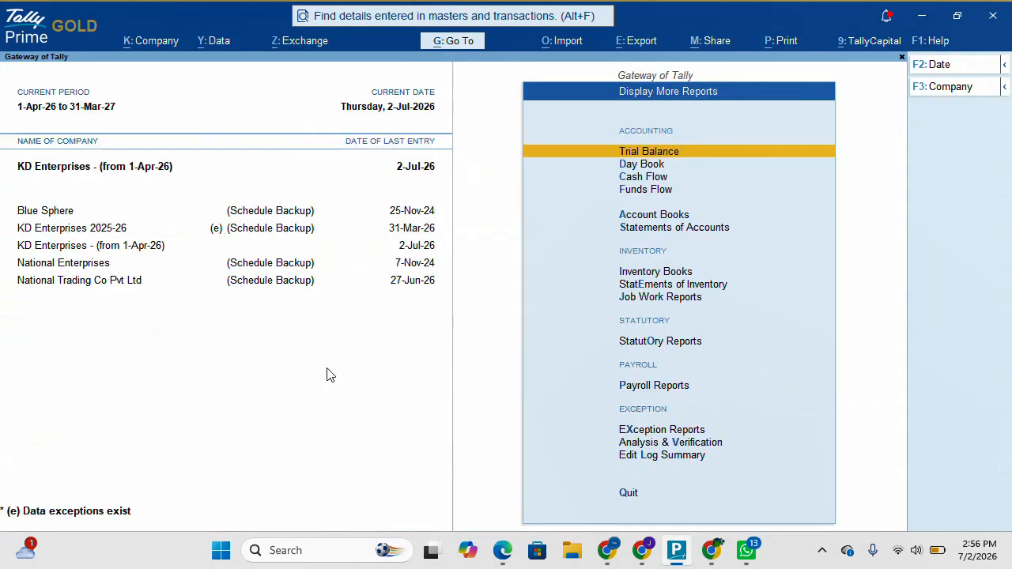
pyautogui.press('Down')
pyautogui.press('Down')
pyautogui.press('Down')
pyautogui.press('Down')
pyautogui.press('Return')
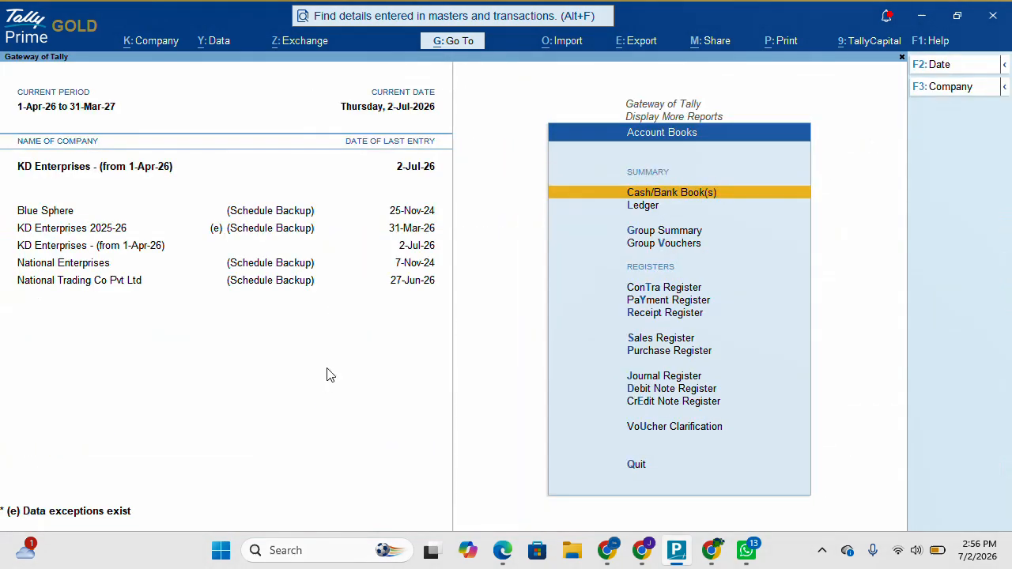
pyautogui.press('Down')
pyautogui.press('Return')
pyautogui.write('M')
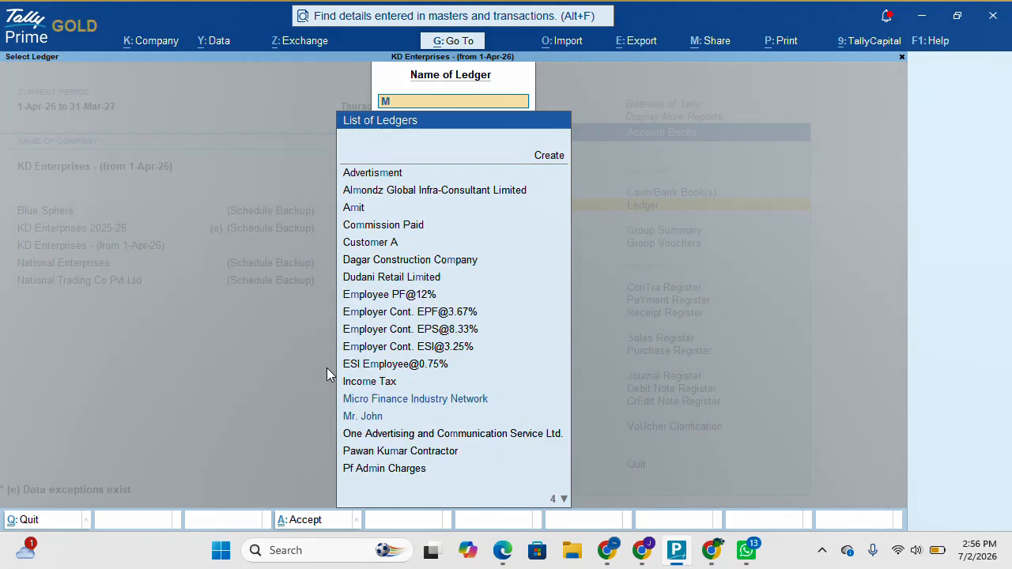
pyautogui.write('r.')
pyautogui.press('Return')
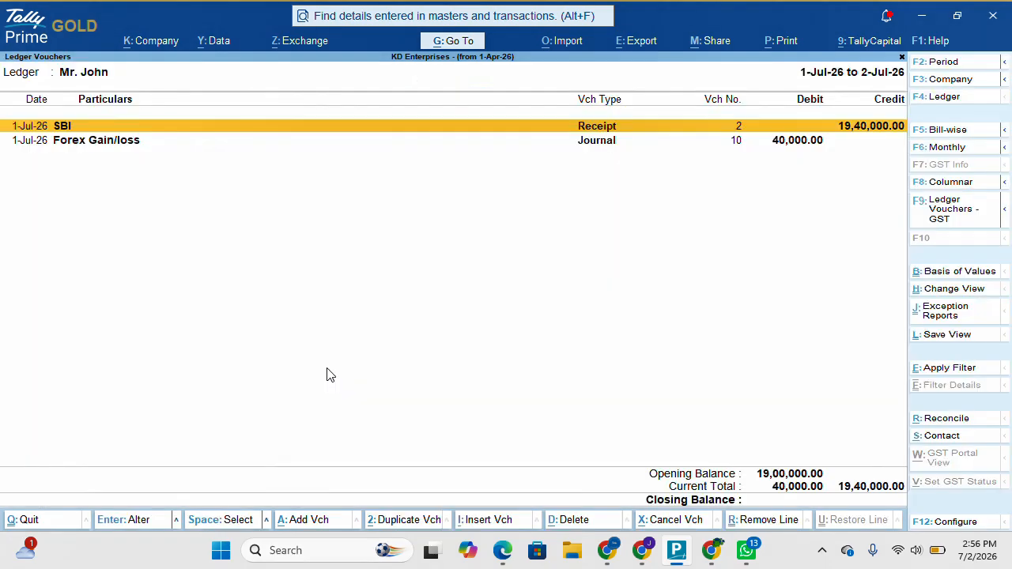
# Set the customer ledger's period from 1-6-2026 to 2-7-2026 and examine its Forex Gain/loss journal line.
pyautogui.press('alt')
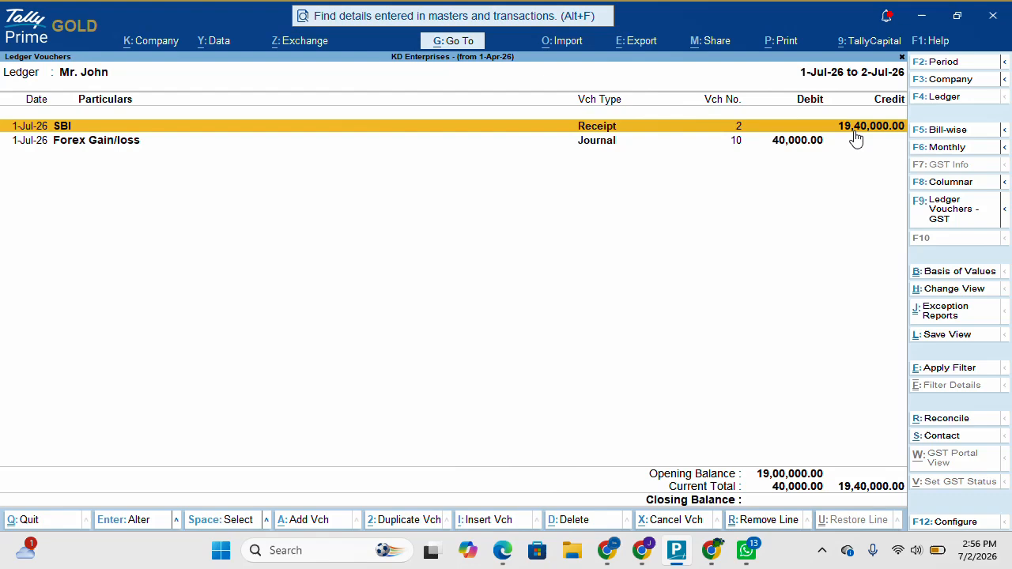
pyautogui.hotkey('alt', 'F2')
pyautogui.write('1-6')
pyautogui.press('Return')
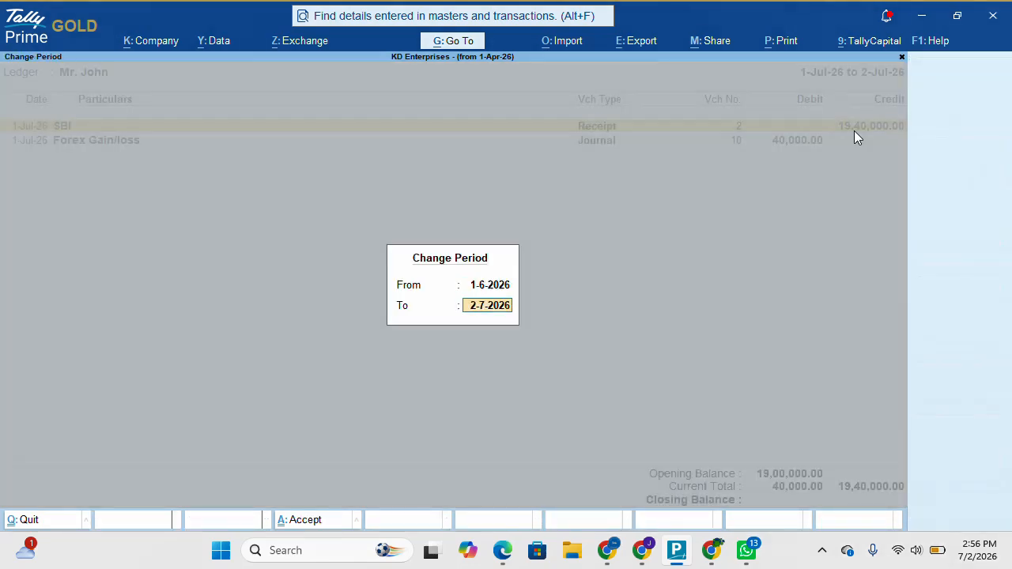
pyautogui.press('Return')
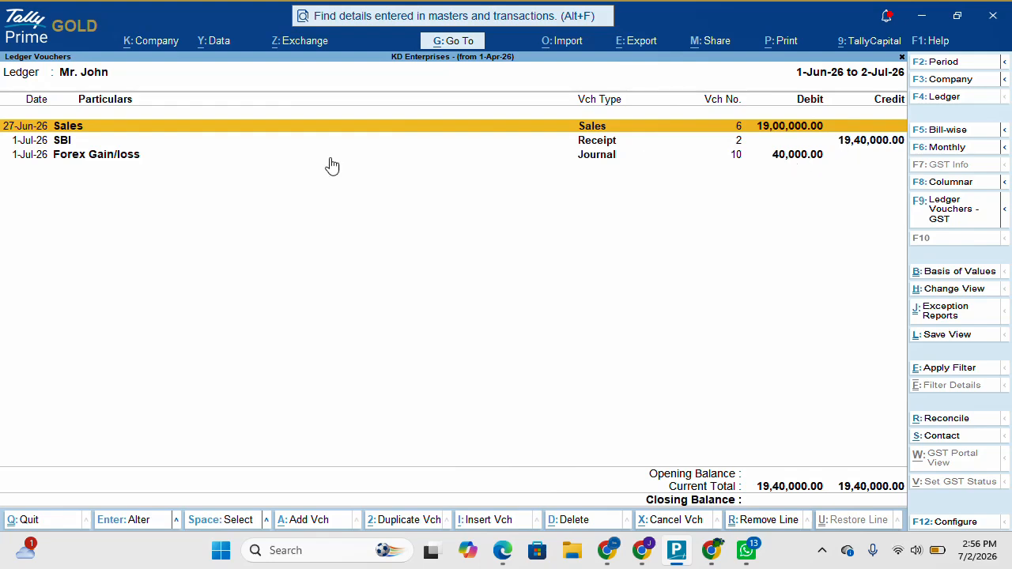
pyautogui.click(103, 158)
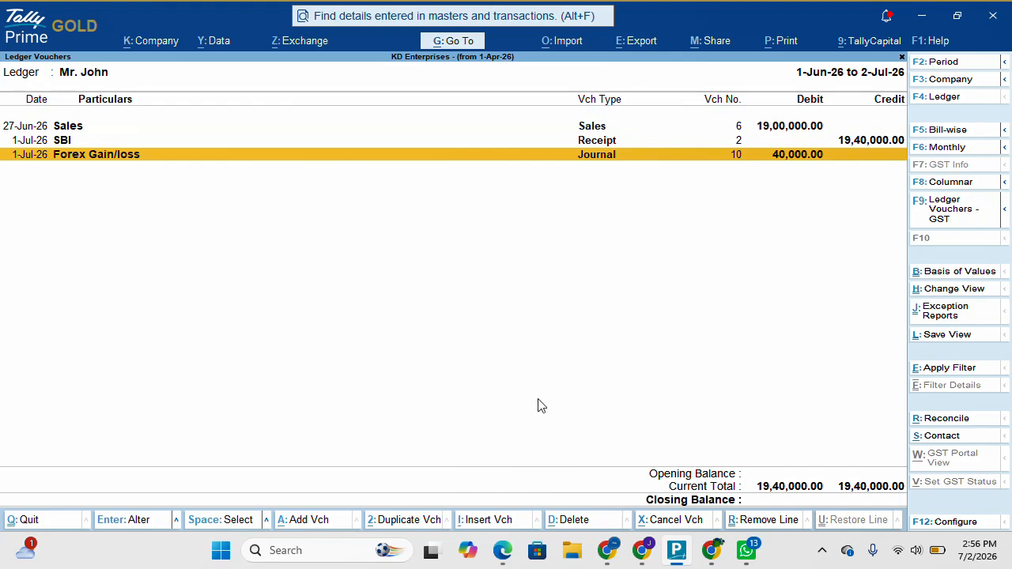
# Review the Abc ledger's purchase, payment and forex journal entries, then return to the account books.
pyautogui.press('Escape')
pyautogui.write('Ab')
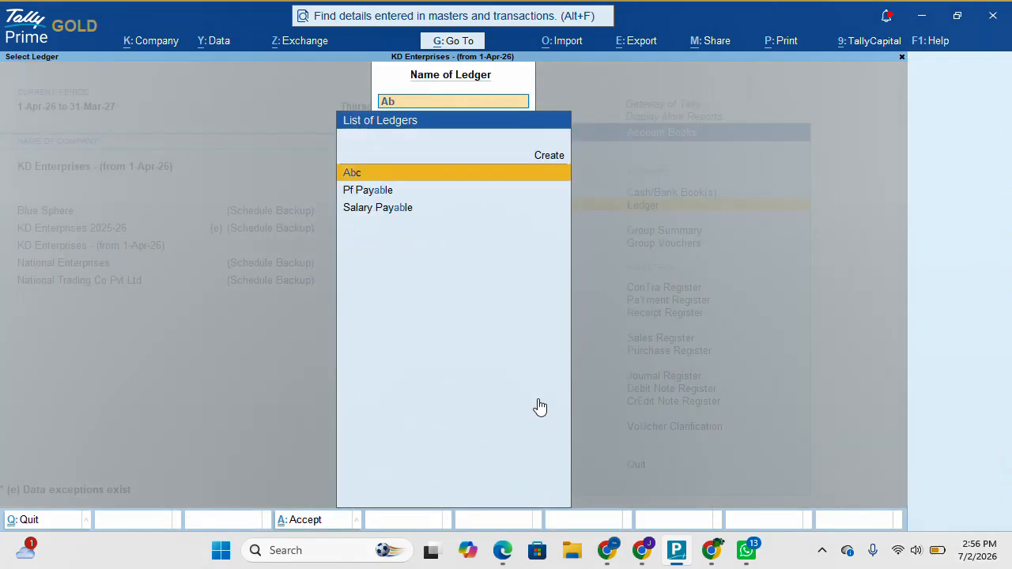
pyautogui.press('Return')
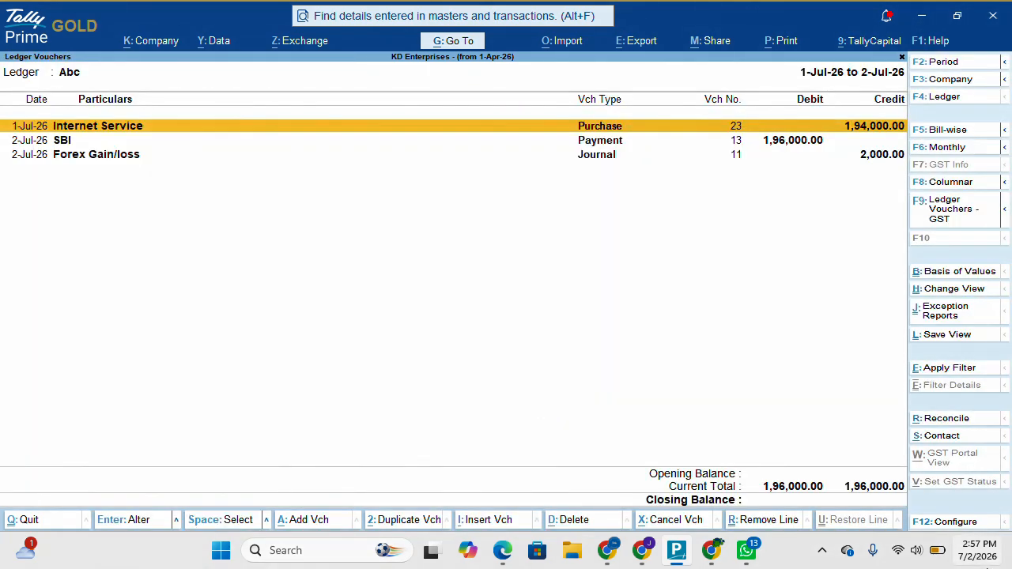
pyautogui.press('Escape')
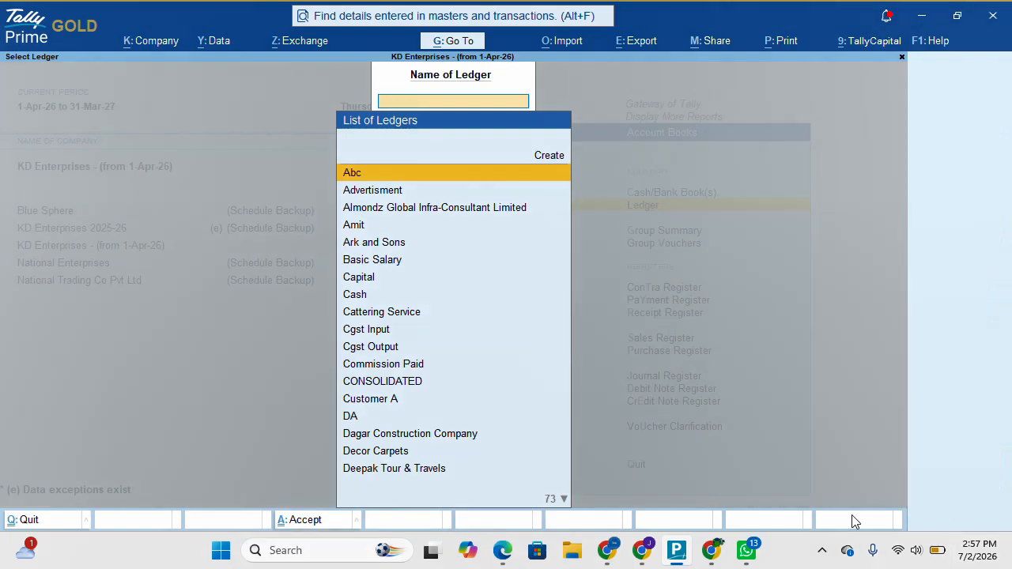
pyautogui.press('Escape')
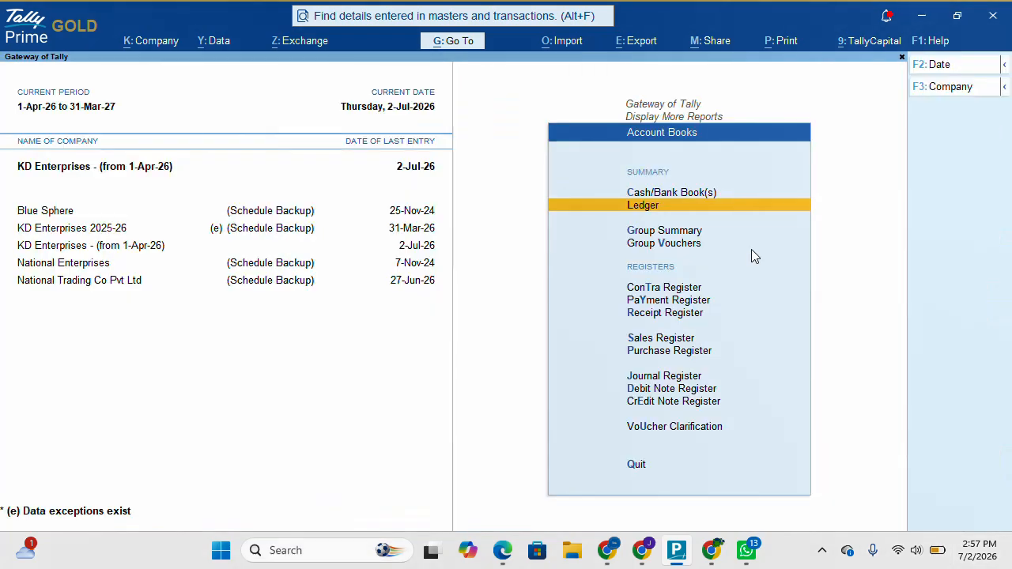